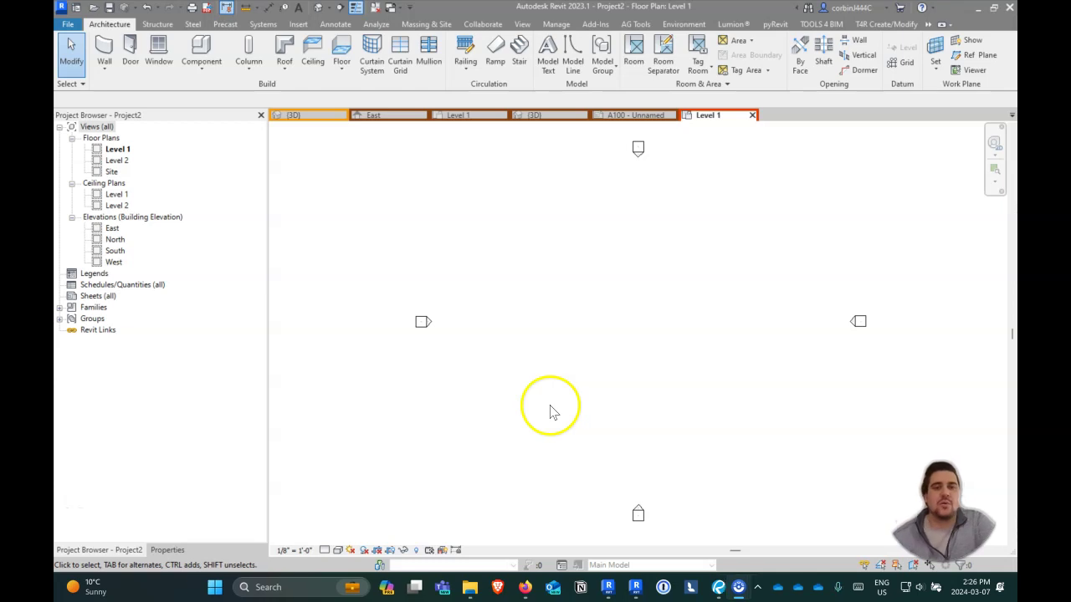
Step: Draw a straight Storefront curtain wall about 64' long in the middle of the Level 1 floor plan
left_click(104, 49)
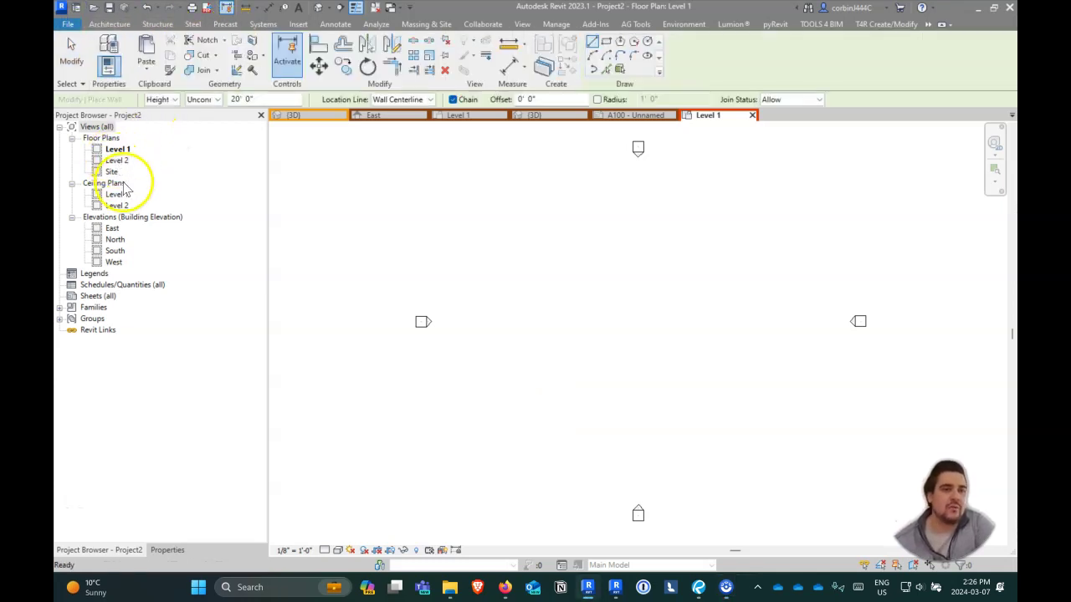
left_click(168, 550)
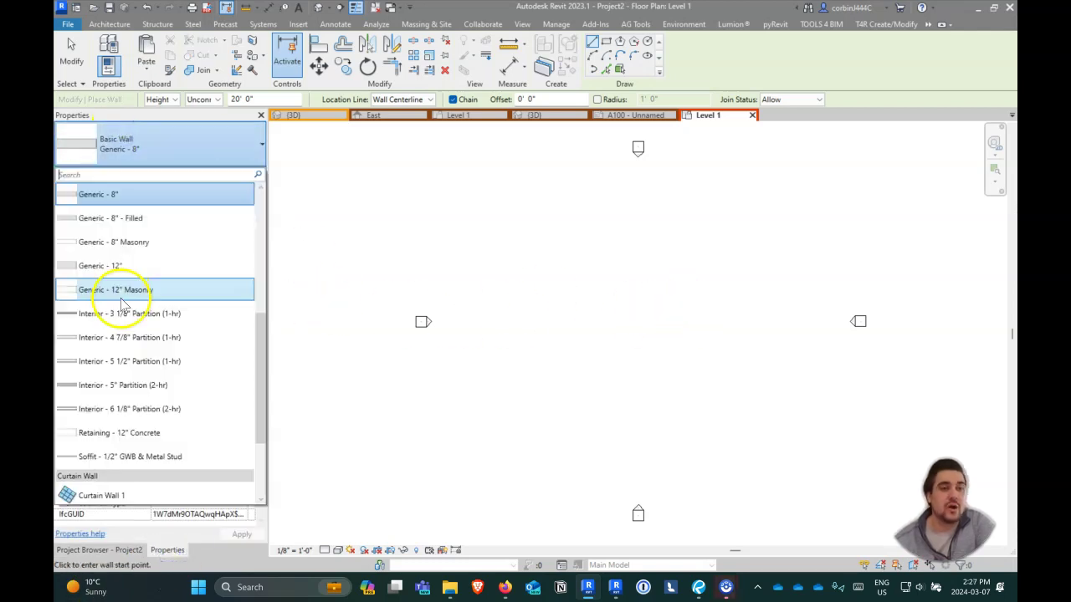
scroll(134, 334, "down", 2)
left_click(105, 448)
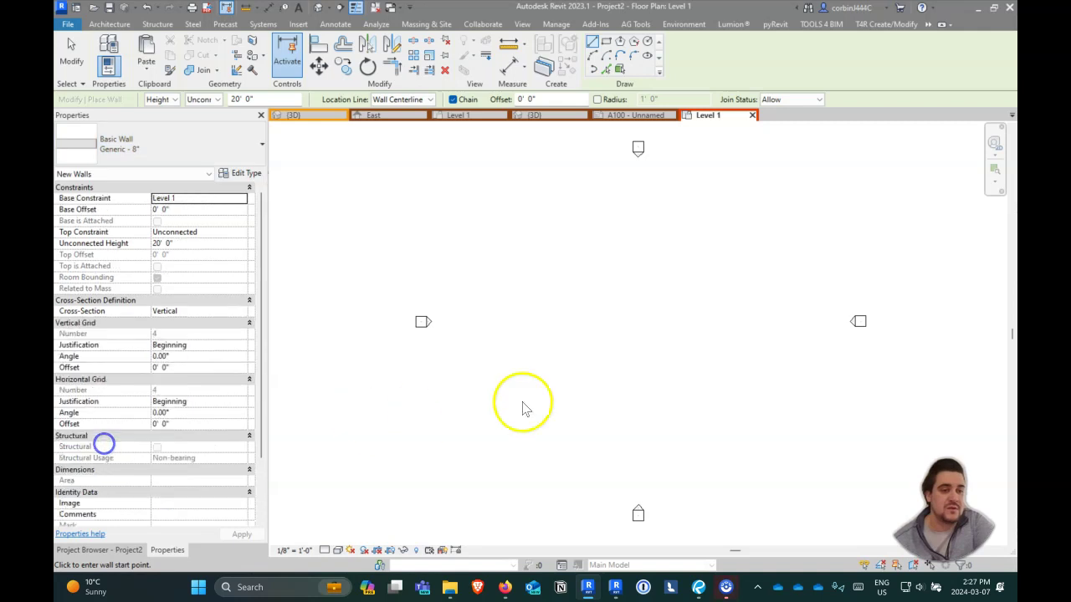
left_click(565, 303)
left_click(734, 304)
key("Escape")
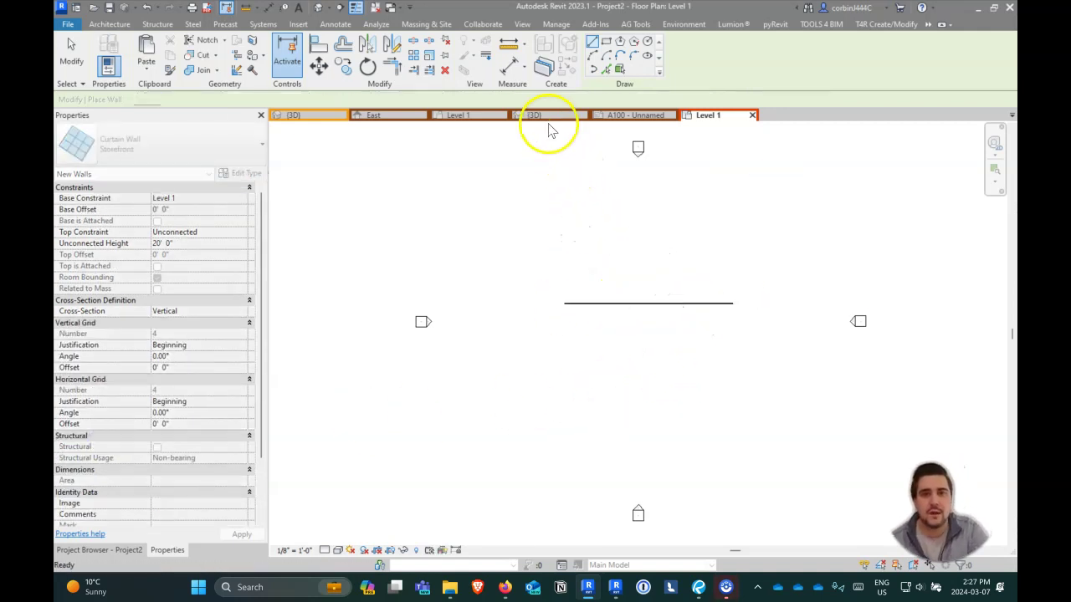
key("Escape")
Step: Close the inactive views and open the default 3D view of the curtain wall
left_click(374, 9)
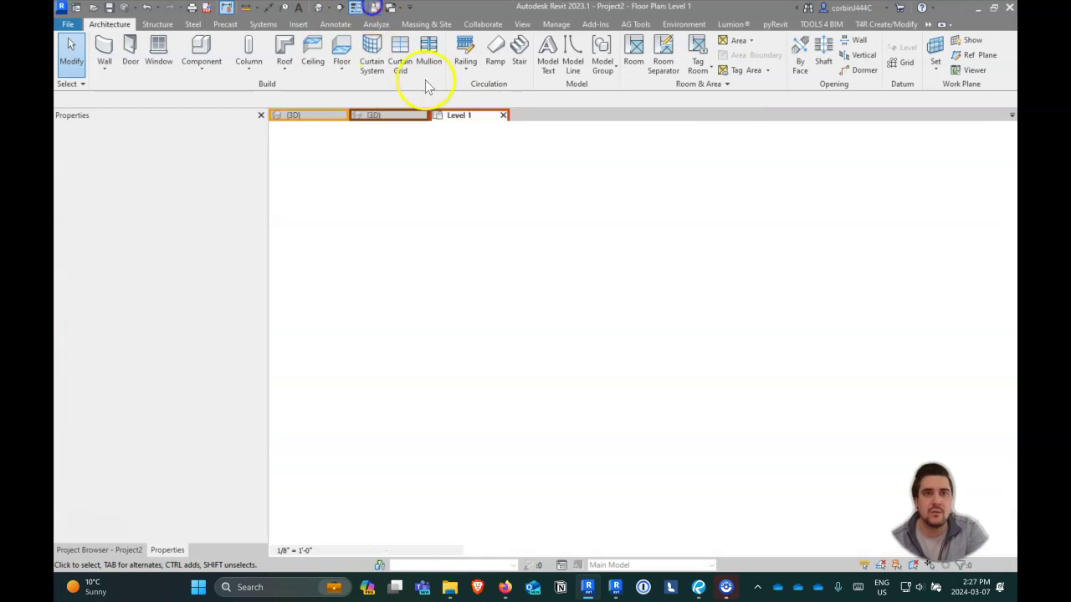
left_click(321, 9)
middle_click_drag(690, 371, 646, 316, "shift")
Step: Set the curtain wall's unconnected height to 40'
left_click(211, 222)
left_click(220, 243)
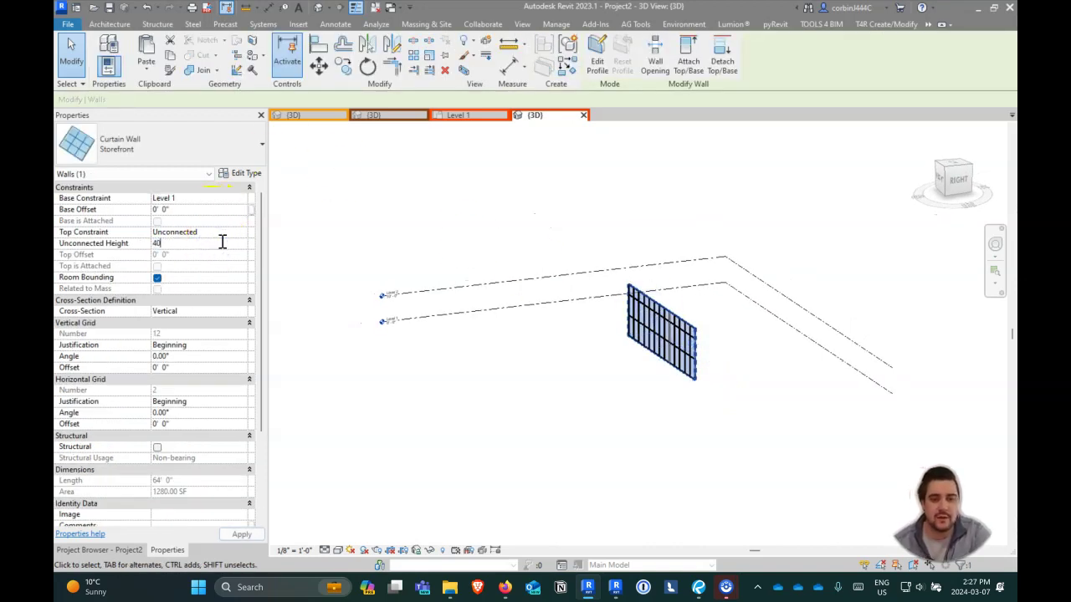
left_click(529, 361)
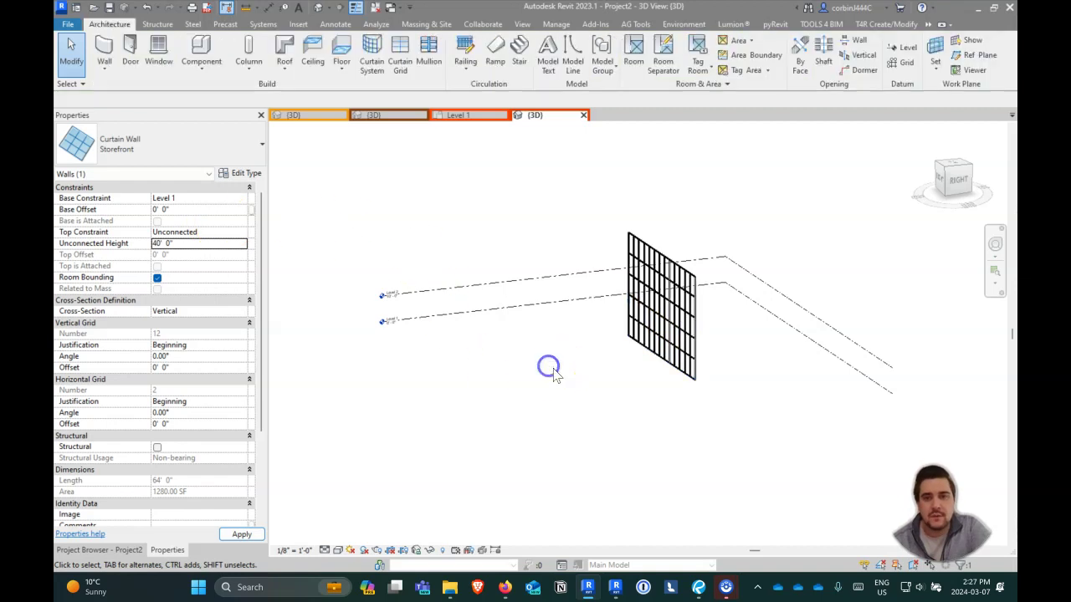
left_click(658, 395)
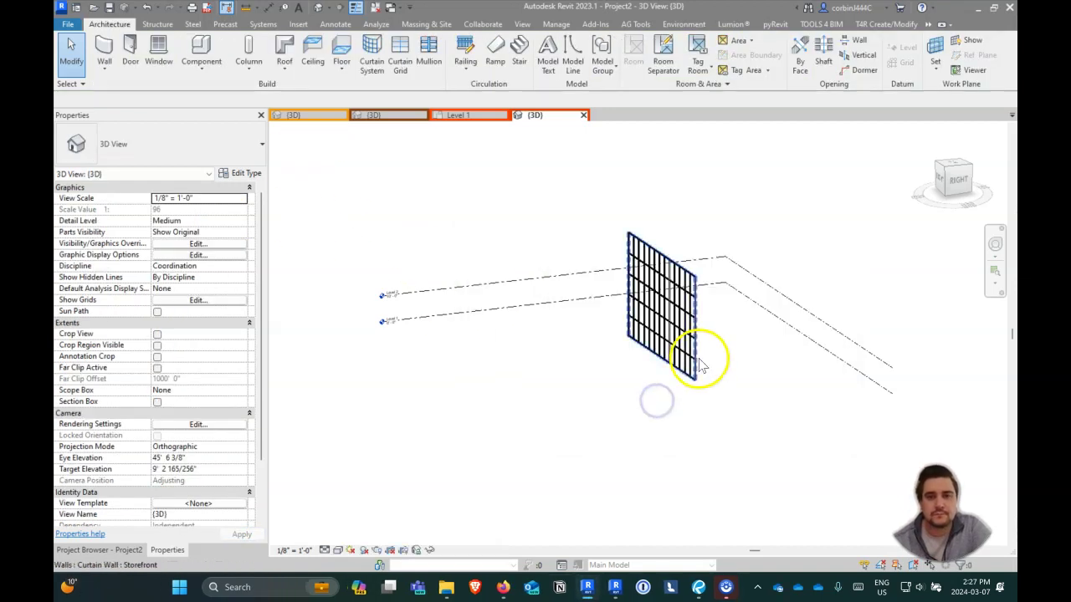
Step: Copy the Storefront curtain wall a short distance perpendicular to itself, making a second parallel wall in front of the original
left_click(728, 369)
scroll(719, 373, "up", 3)
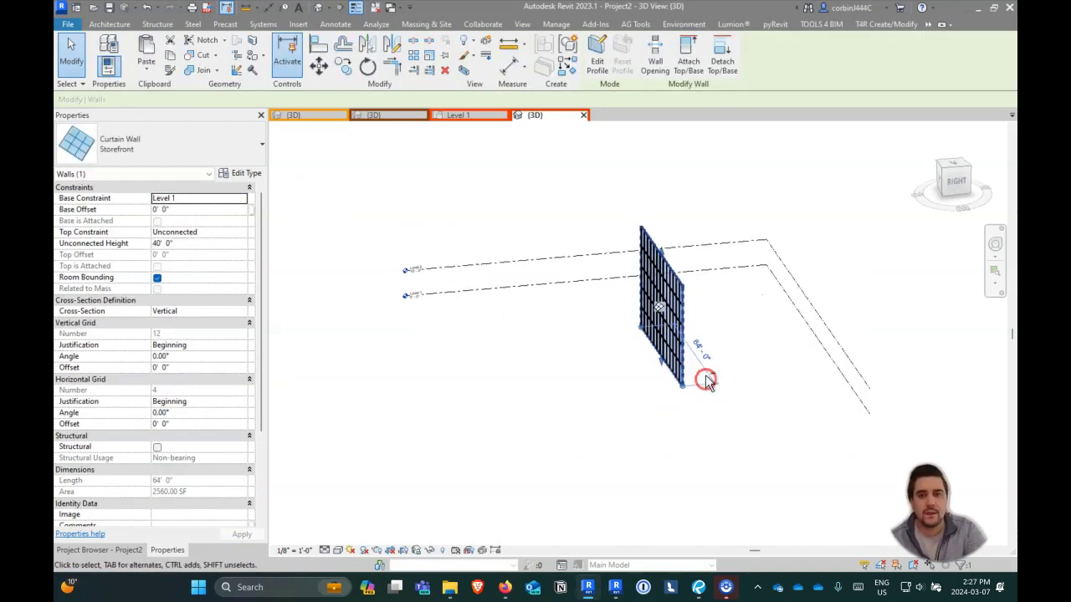
left_click(349, 69)
left_click(667, 405)
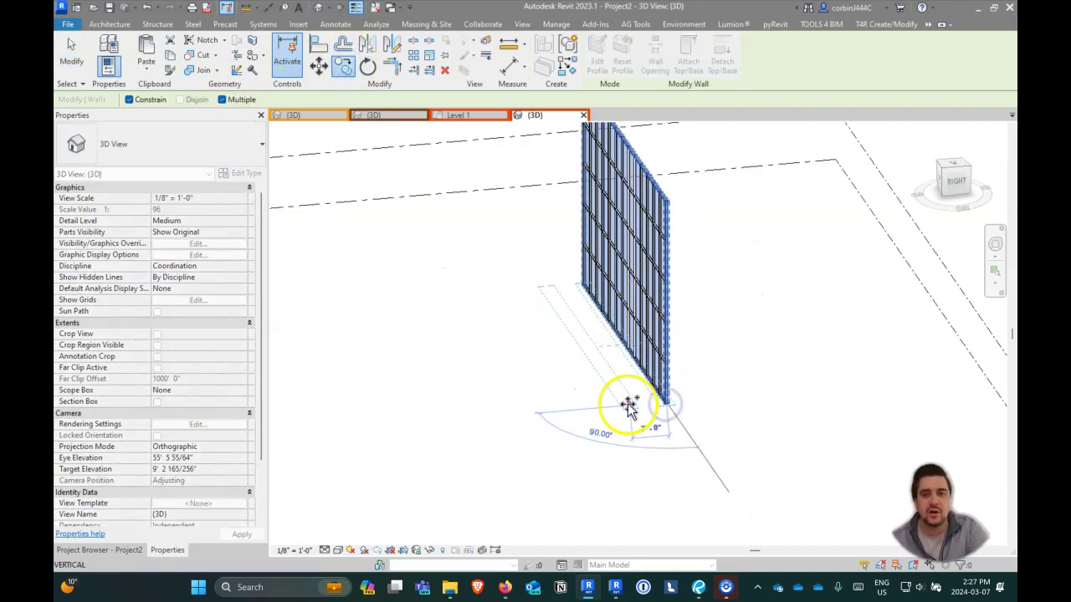
scroll(640, 407, "up", 2)
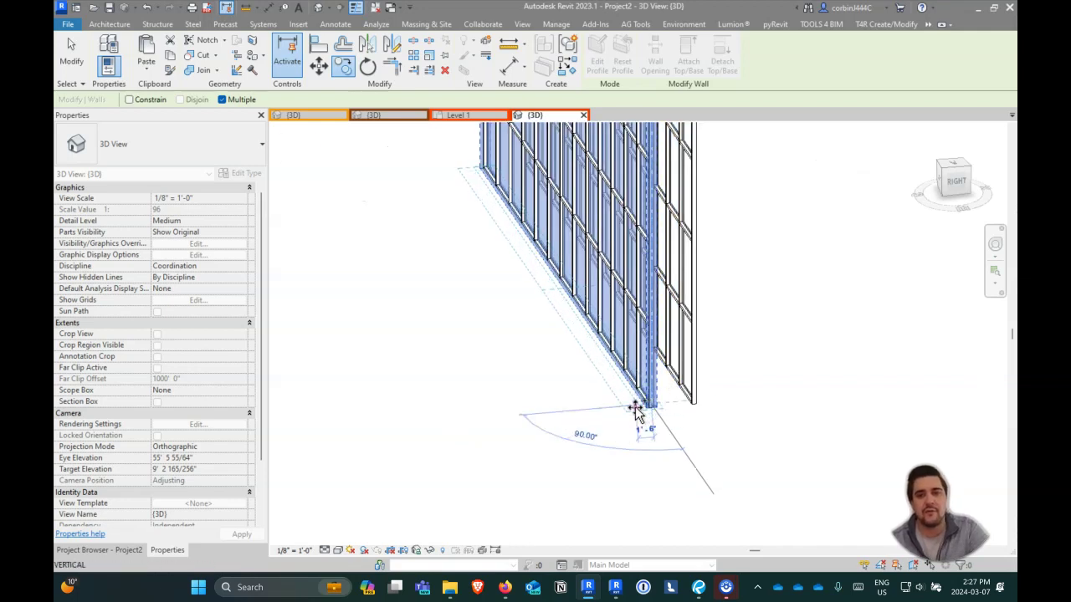
left_click(490, 438)
middle_click_drag(490, 438, 700, 411, "shift")
scroll(675, 417, "down", 3)
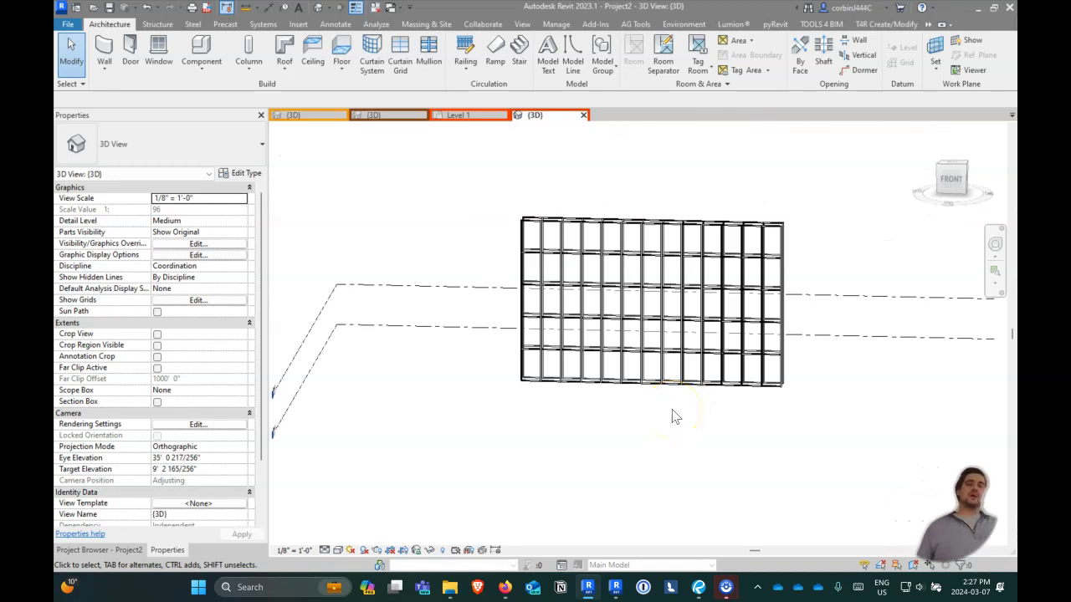
Step: Duplicate the front curtain wall's Storefront type under the name "Vertical Shading"
left_click(515, 231)
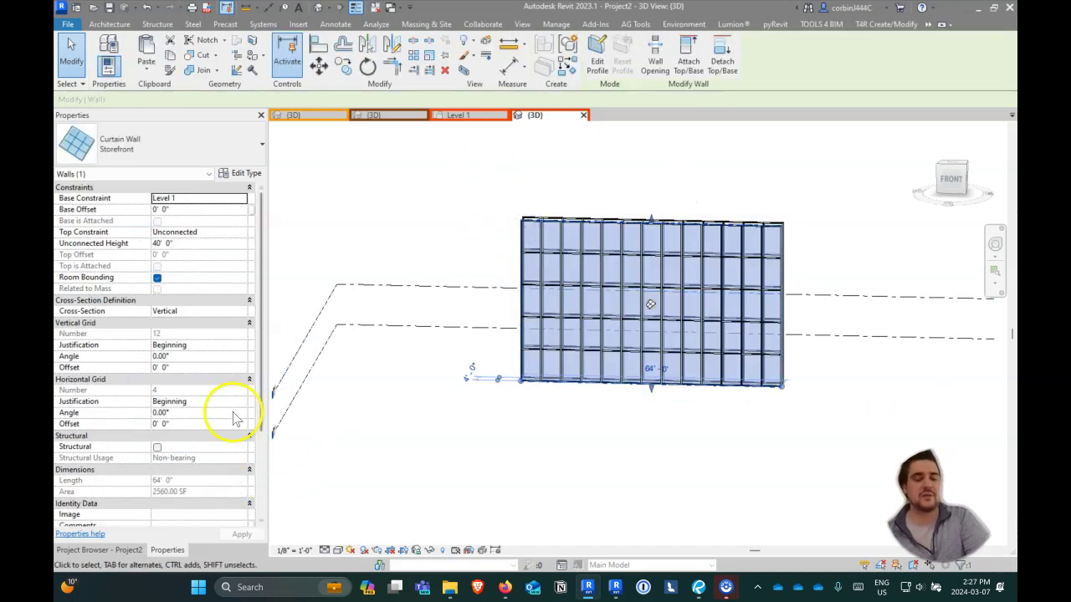
left_click(235, 174)
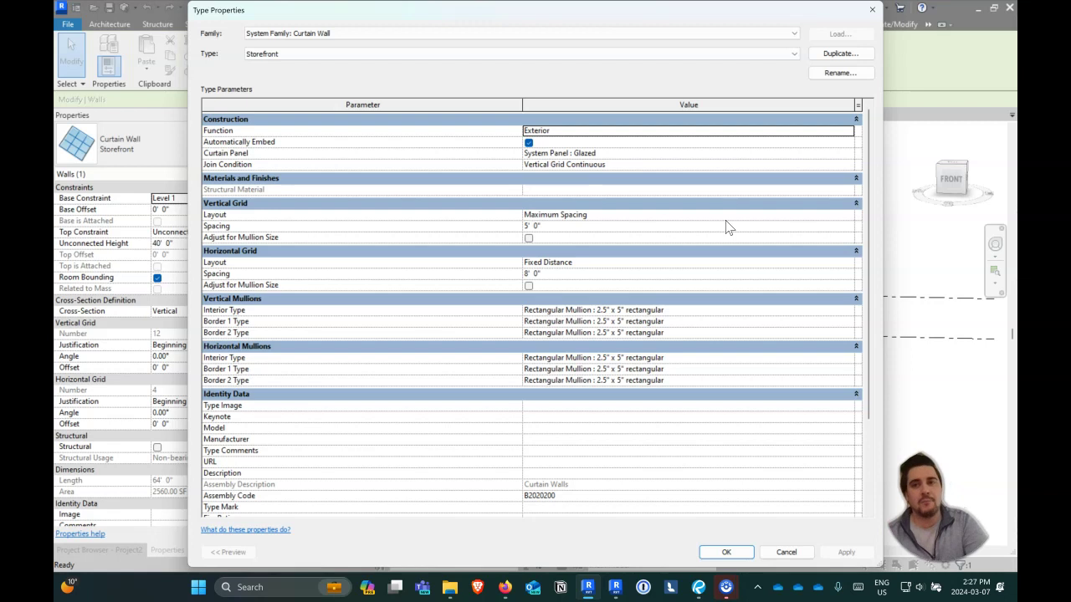
left_click(836, 53)
type("Vertical Shades")
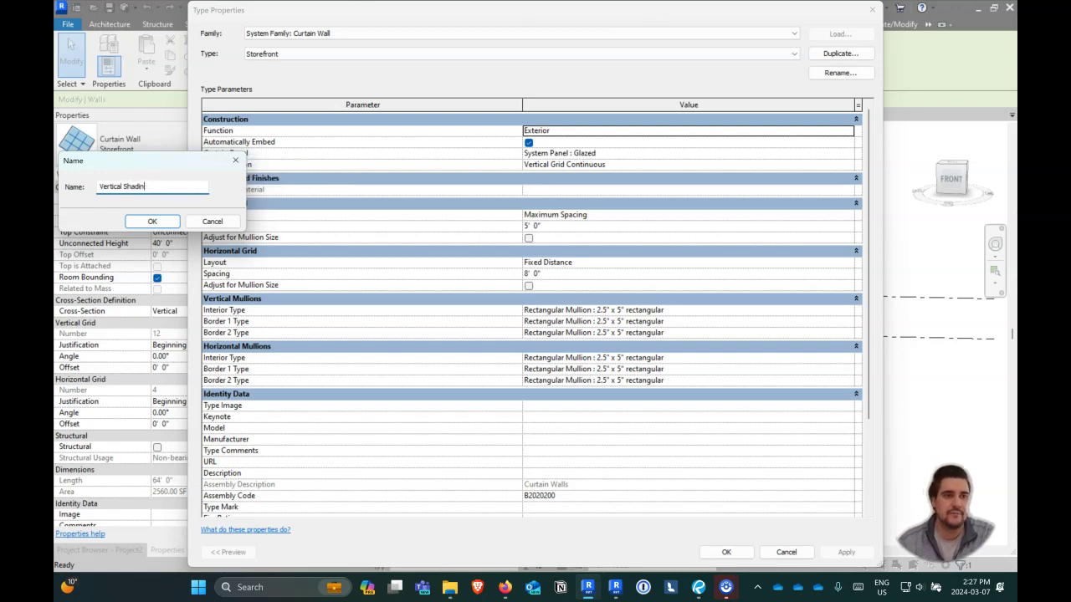
key("Return")
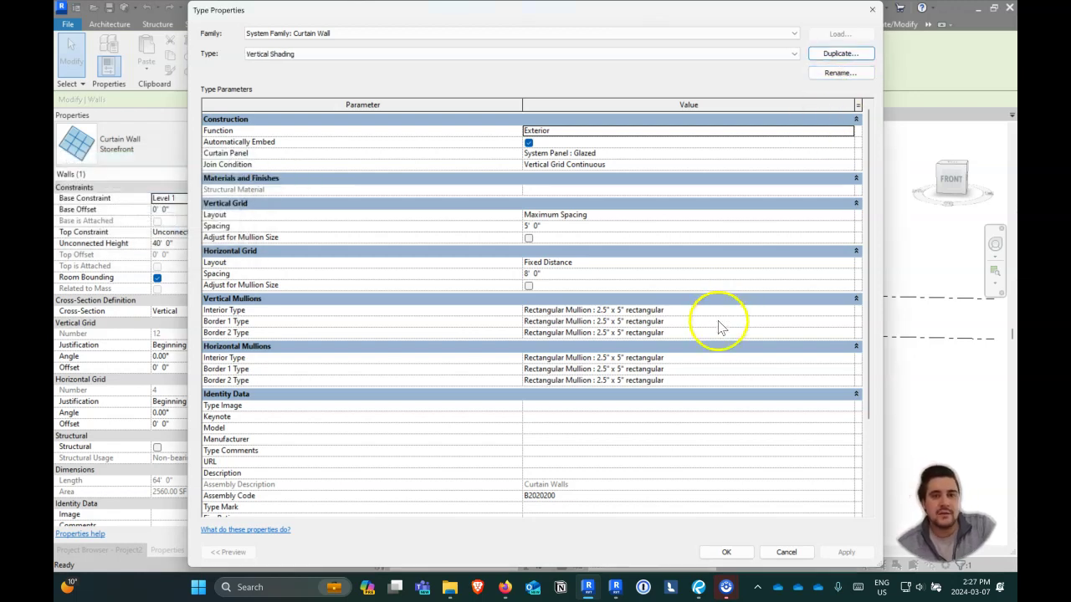
Step: Set Border 1 Type and Border 2 Type of the Vertical Shading type's vertical mullions to None
left_click(844, 325)
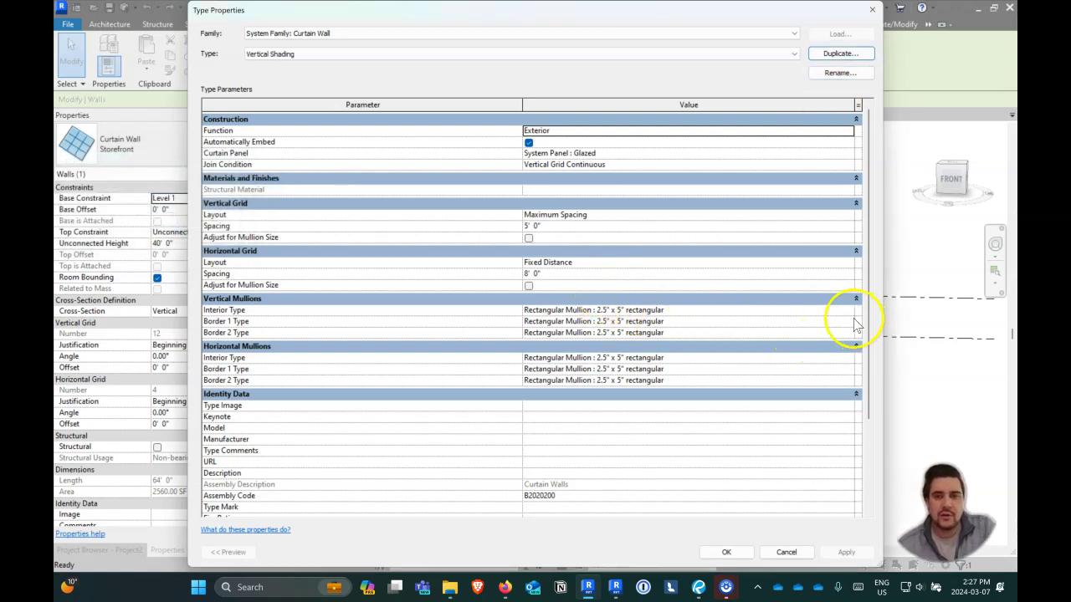
left_click(848, 322)
scroll(633, 372, "up", 5)
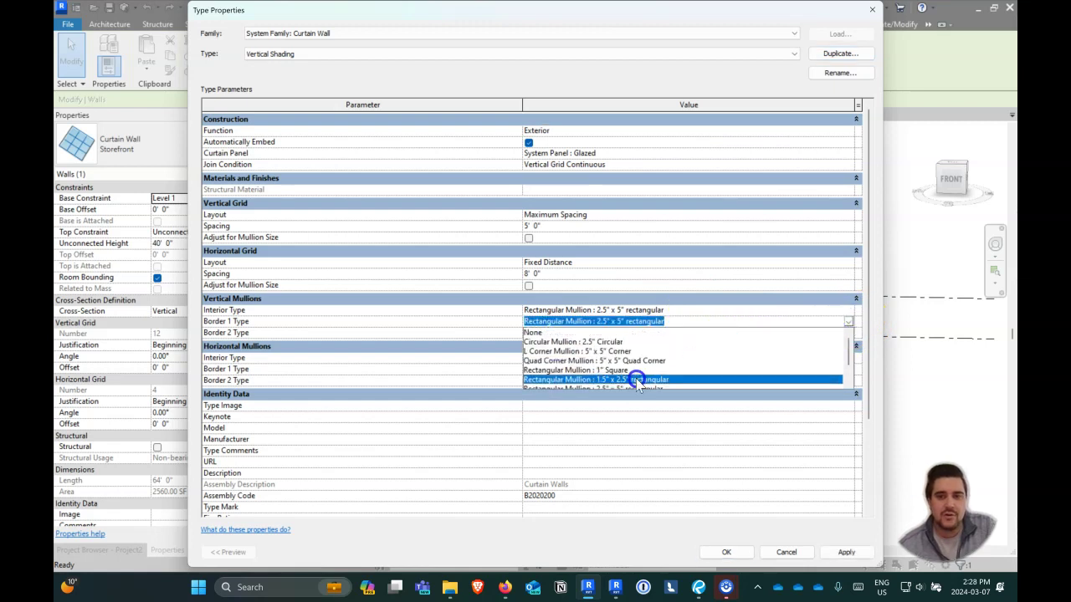
left_click(610, 334)
left_click(848, 332)
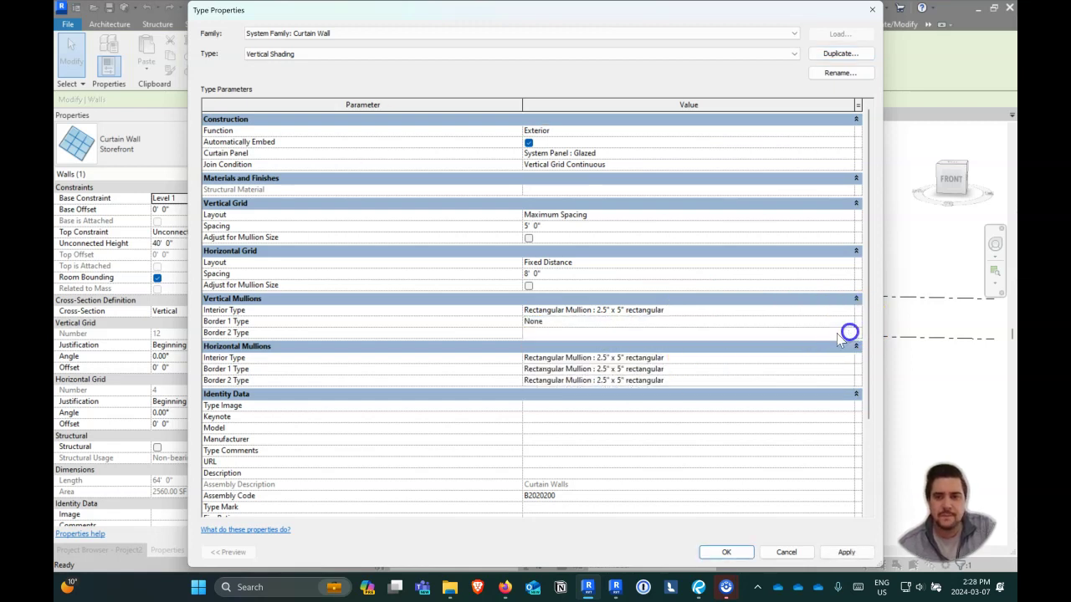
left_click(848, 332)
left_click(646, 343)
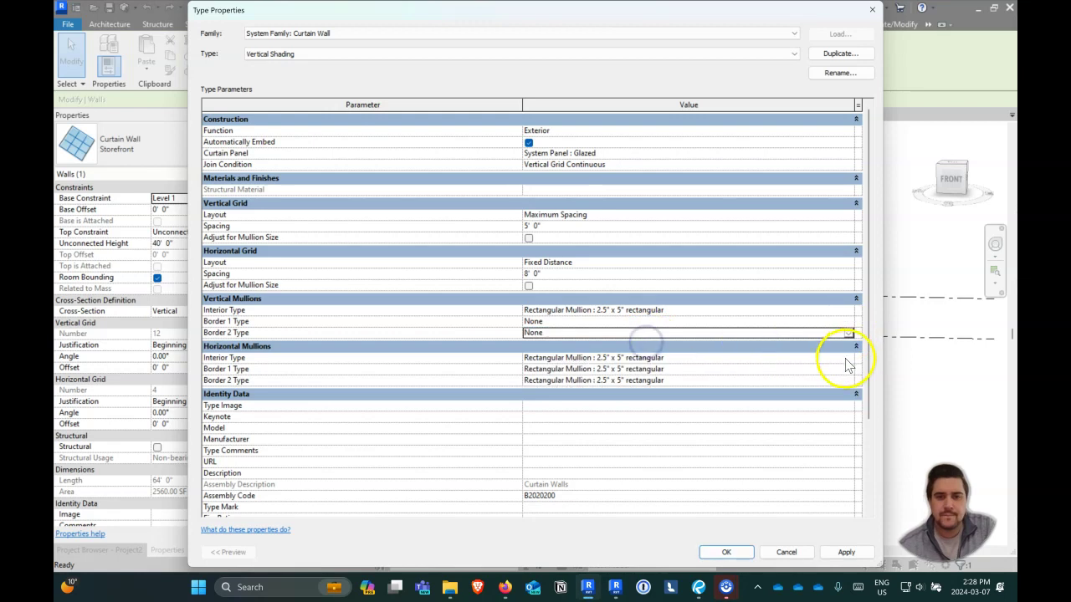
Step: Set the Border 1, Border 2 and Interior types of the Vertical Shading type's horizontal mullions to None
left_click(848, 369)
left_click(680, 380)
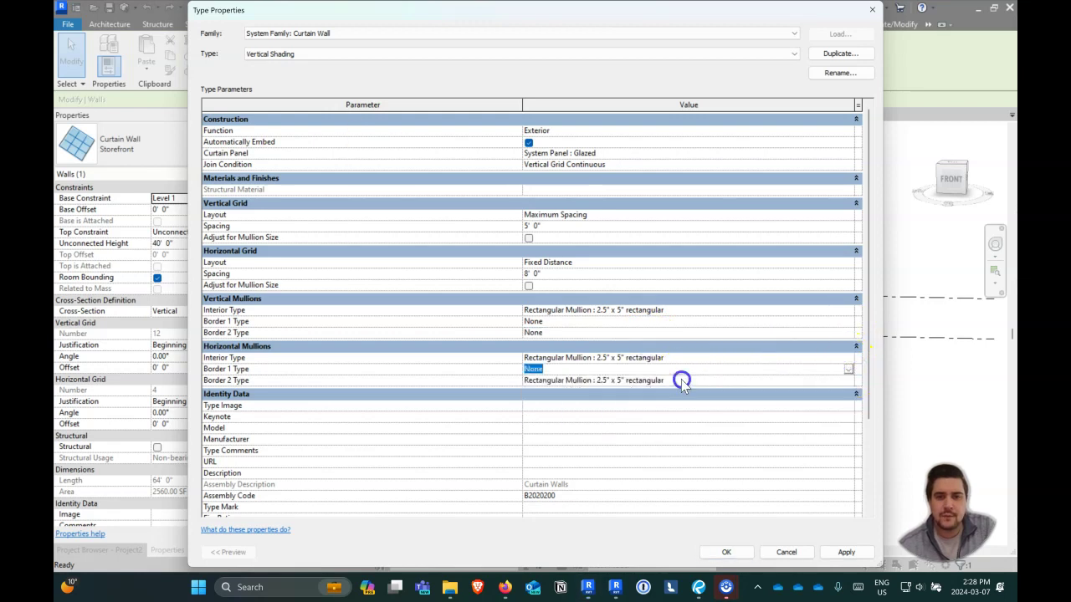
left_click(848, 380)
left_click(848, 379)
scroll(757, 410, "up", 2)
left_click(741, 393)
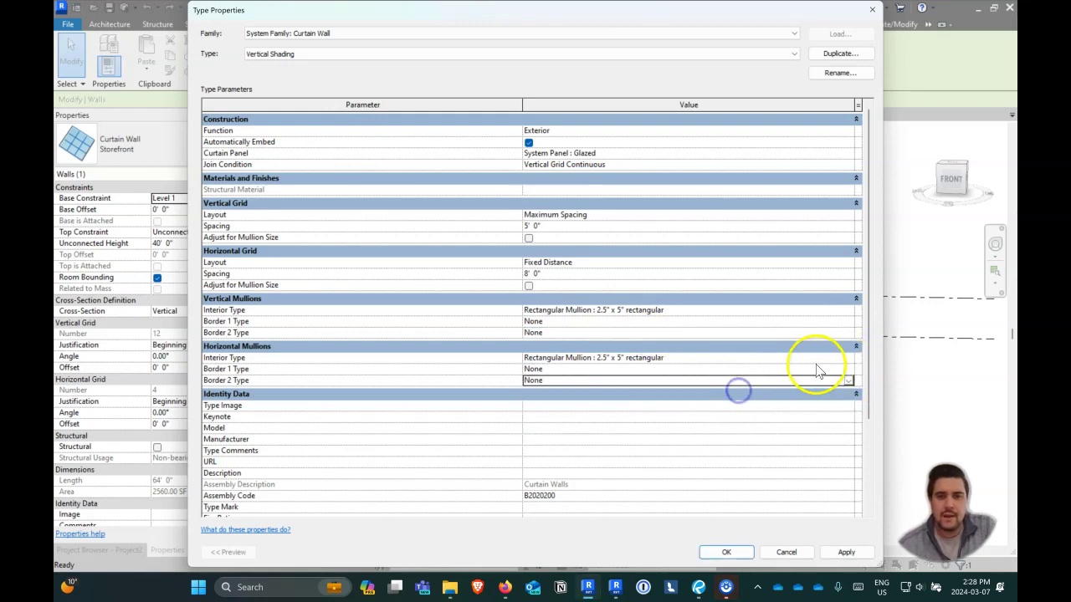
left_click(765, 360)
left_click(702, 358)
left_click(689, 370)
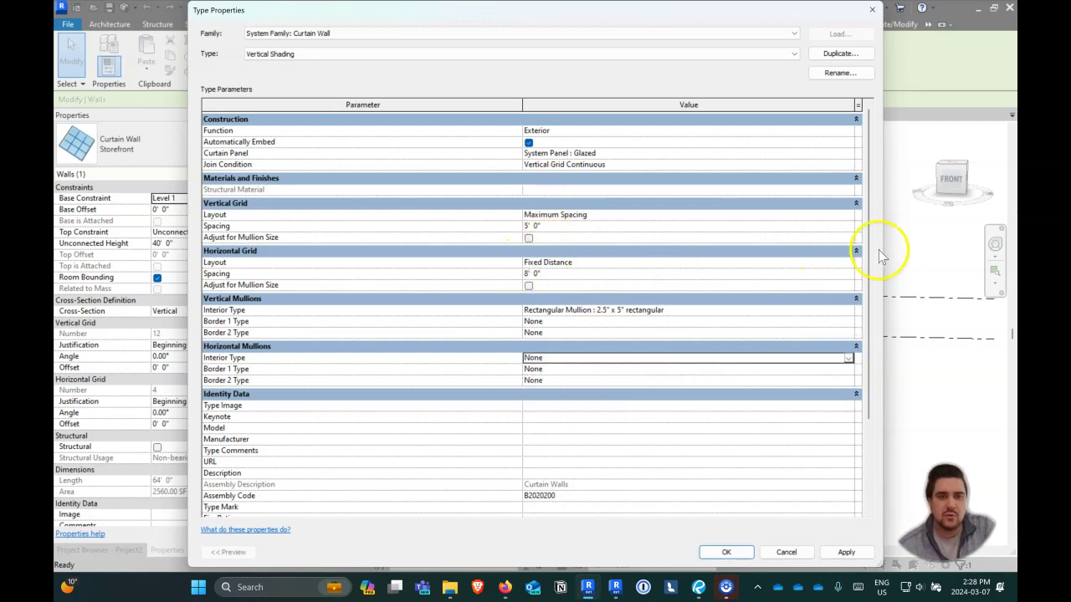
Step: Set the horizontal grid layout to None and the vertical grid spacing to 1' 0" for the Vertical Shading type
left_click(849, 262)
left_click(661, 272)
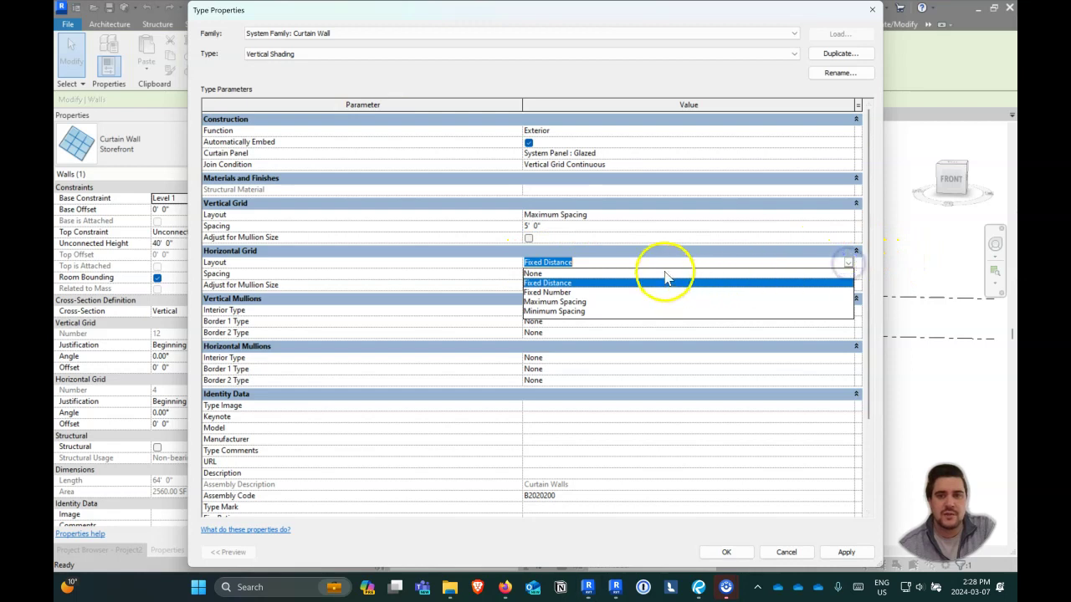
left_click(666, 226)
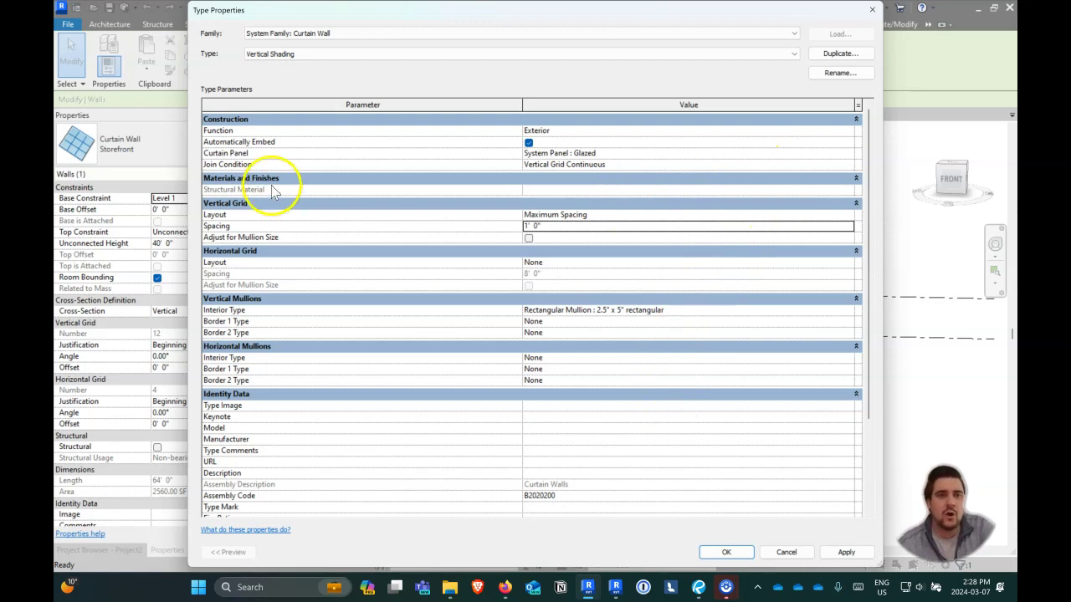
Step: Set the Vertical Shading type's curtain panel to Empty System Panel : Empty and apply the type changes to the wall
left_click(845, 156)
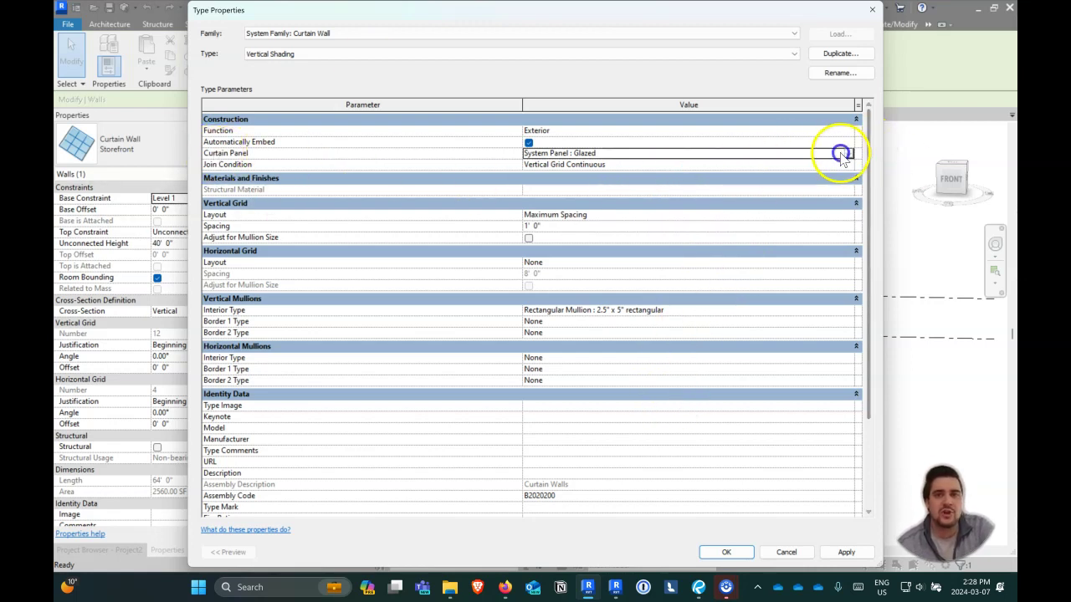
left_click(848, 159)
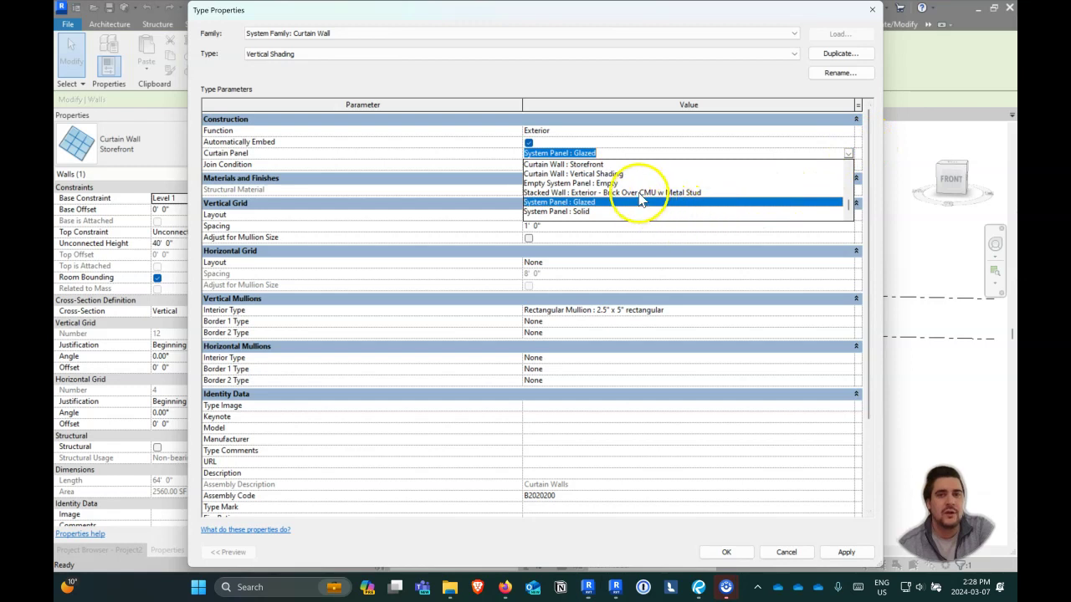
scroll(641, 199, "up", 5)
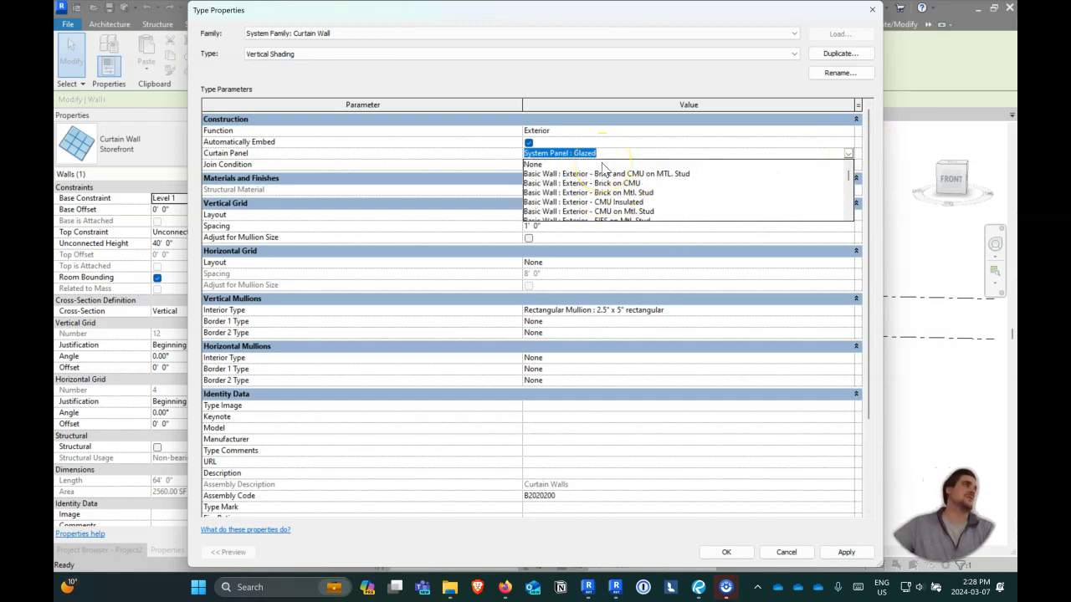
scroll(627, 191, "down", 5)
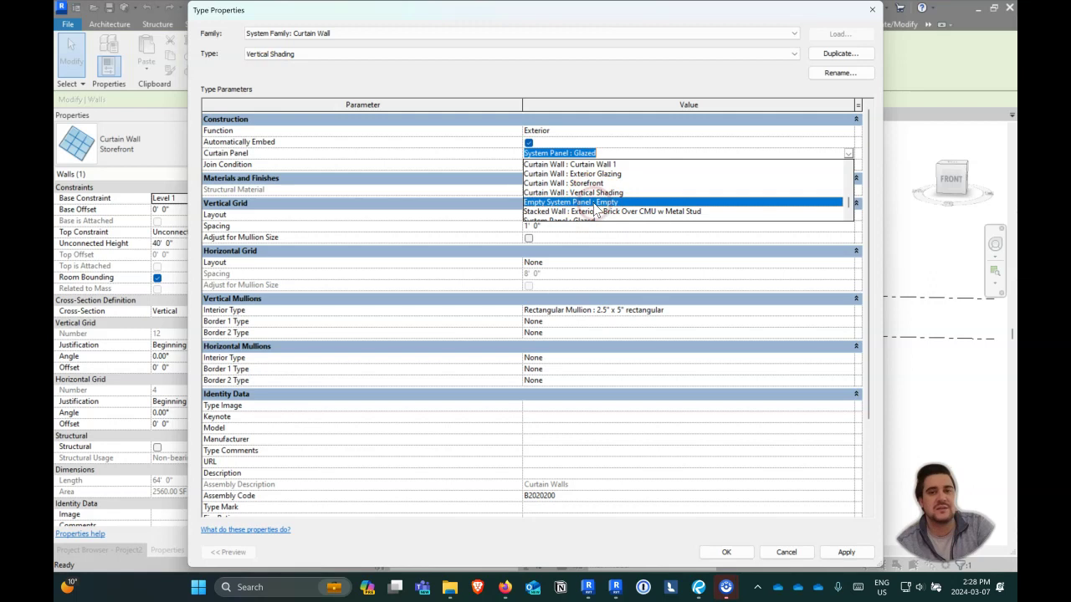
left_click(596, 204)
left_click(730, 548)
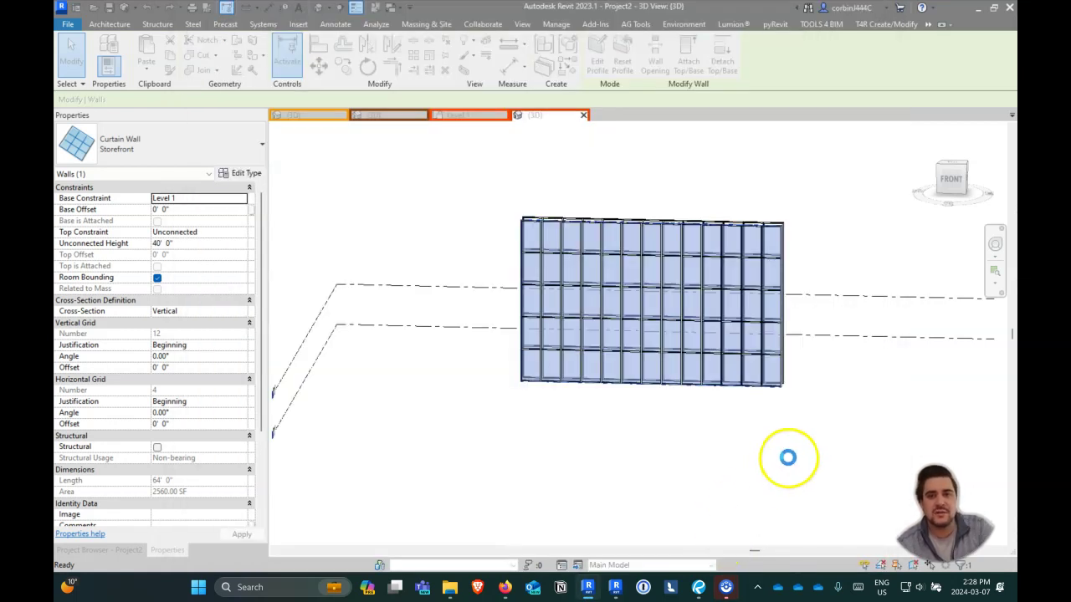
left_click(435, 336)
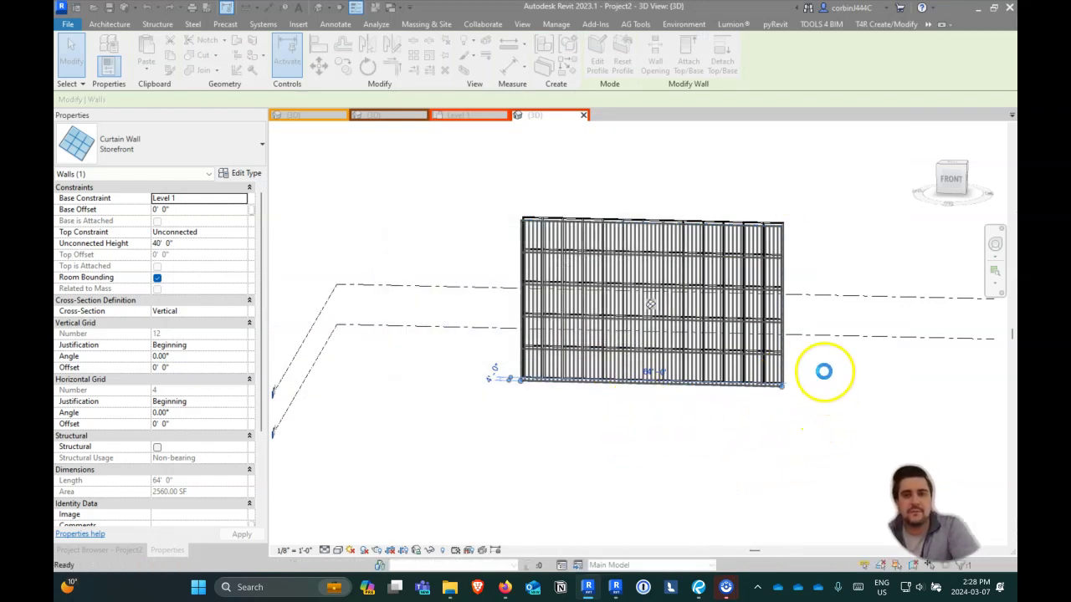
Step: Open the profile of the Vertical Shading curtain wall for editing
middle_click_drag(812, 383, 973, 359, "shift")
scroll(653, 234, "up", 6)
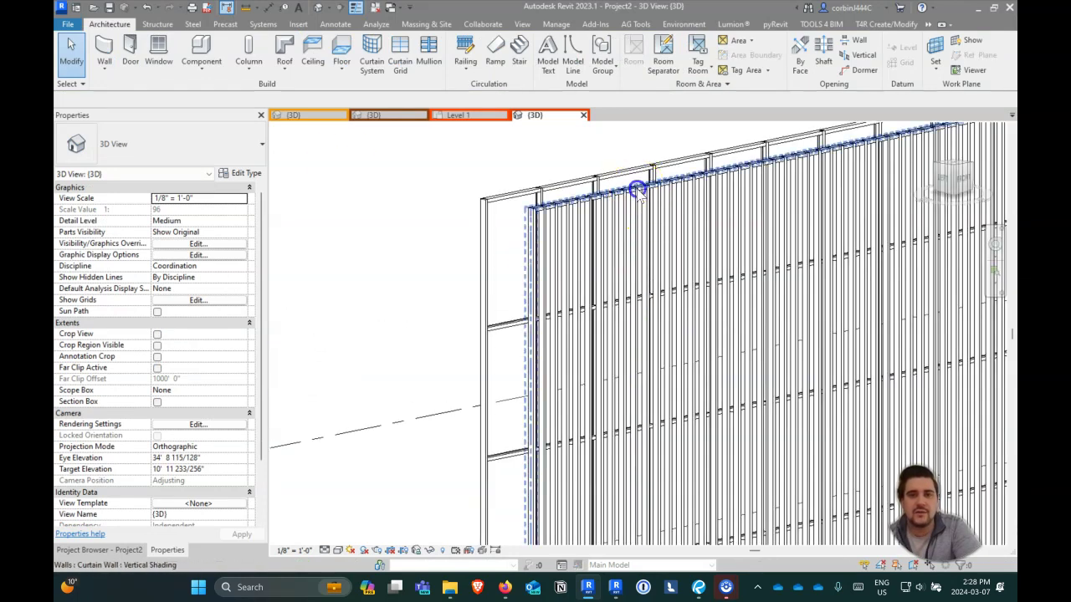
left_click(637, 191)
middle_click_drag(641, 289, 512, 291, "shift")
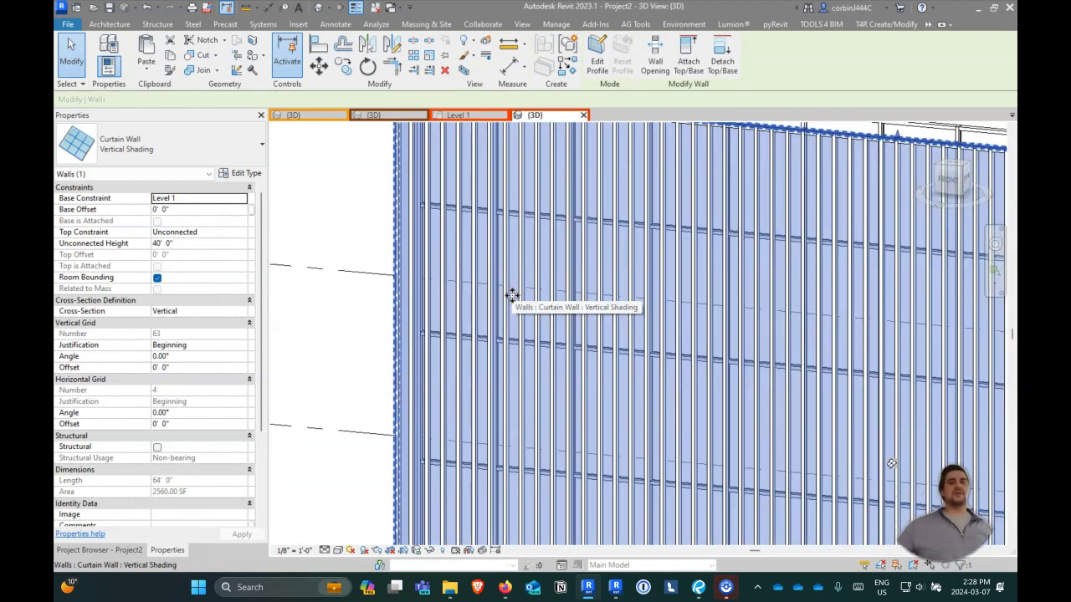
left_click(498, 282)
left_click(599, 55)
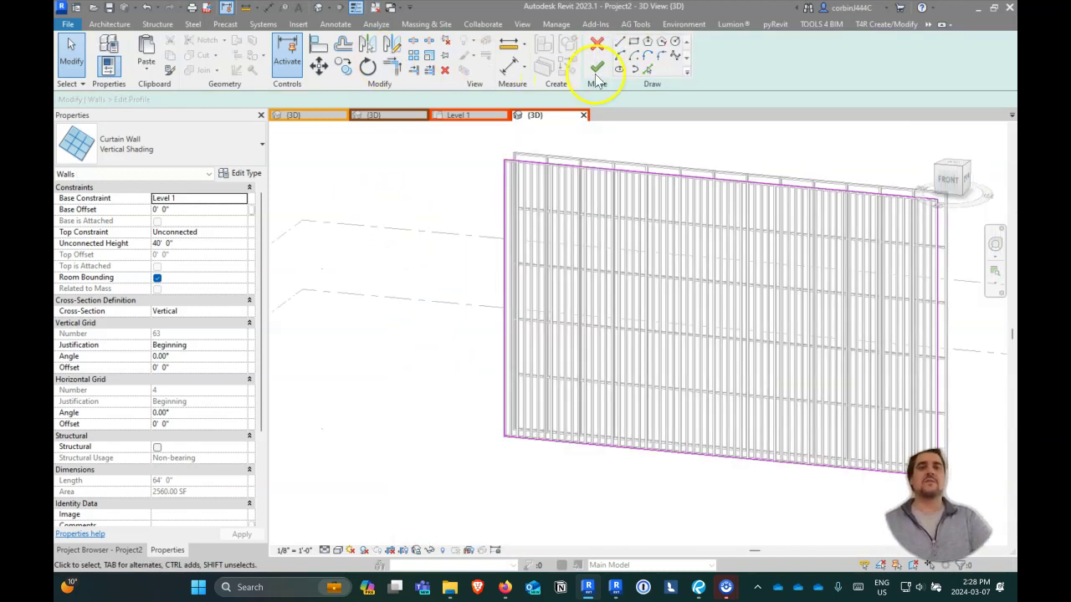
Step: Sketch a chain of angled lines rising from the wall profile's bottom edge to a peak near its top and back down to the bottom edge
left_click(619, 44)
left_click(805, 461)
left_click(736, 268)
left_click(658, 177)
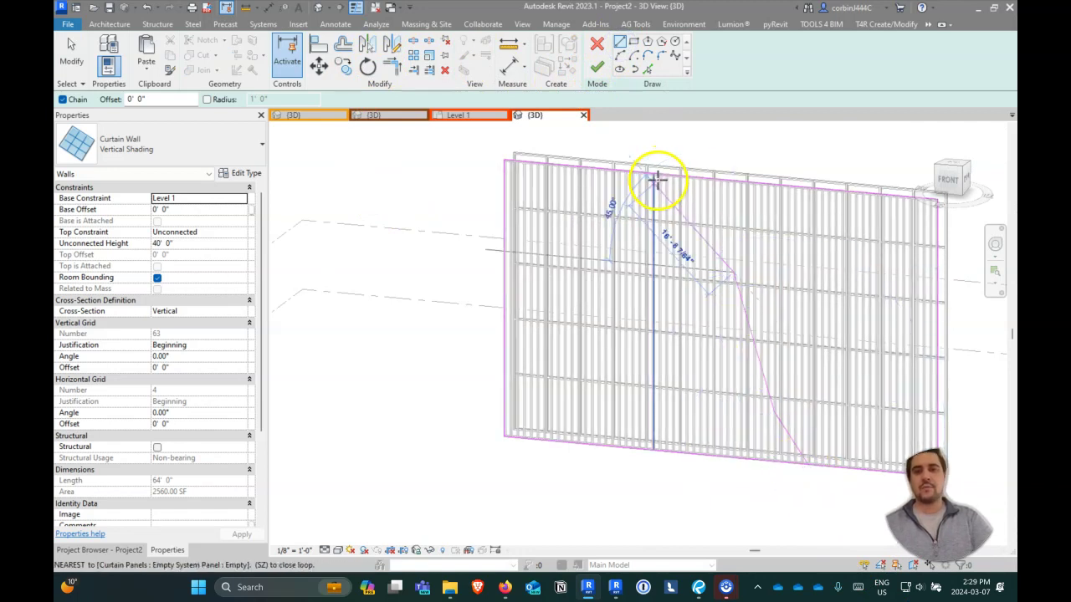
left_click(686, 335)
left_click(687, 459)
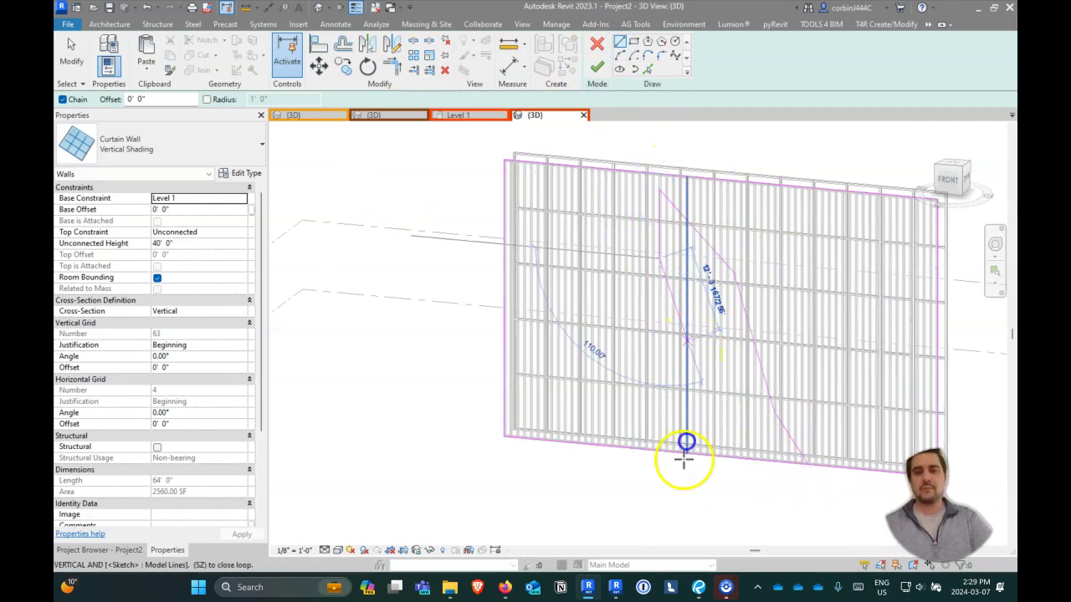
key("Escape")
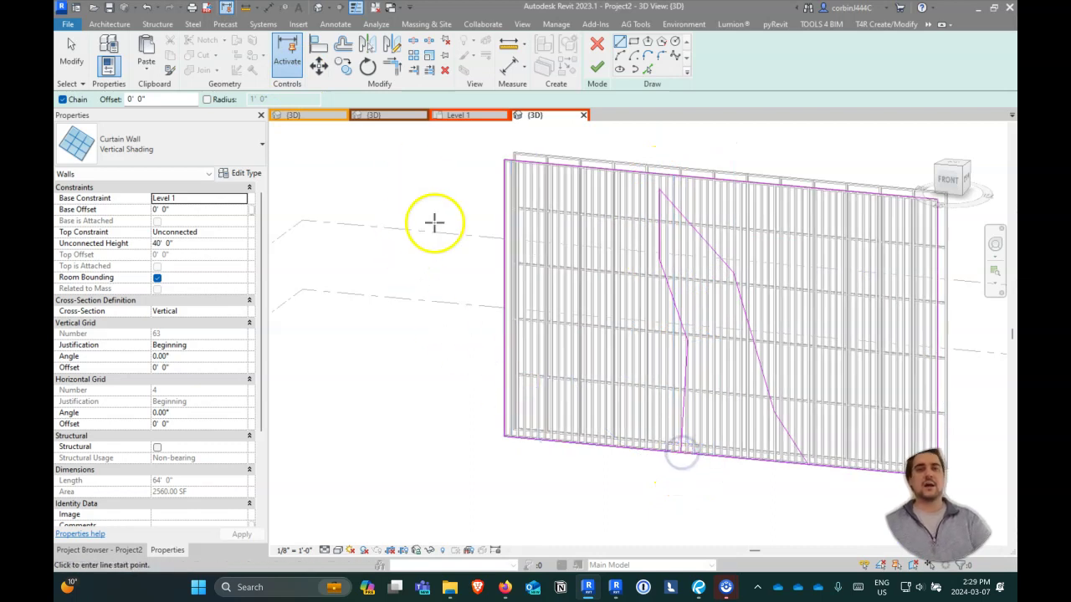
Step: Trim the bottom profile line away between the two ends of the angled chain and finish the profile edit
left_click(414, 48)
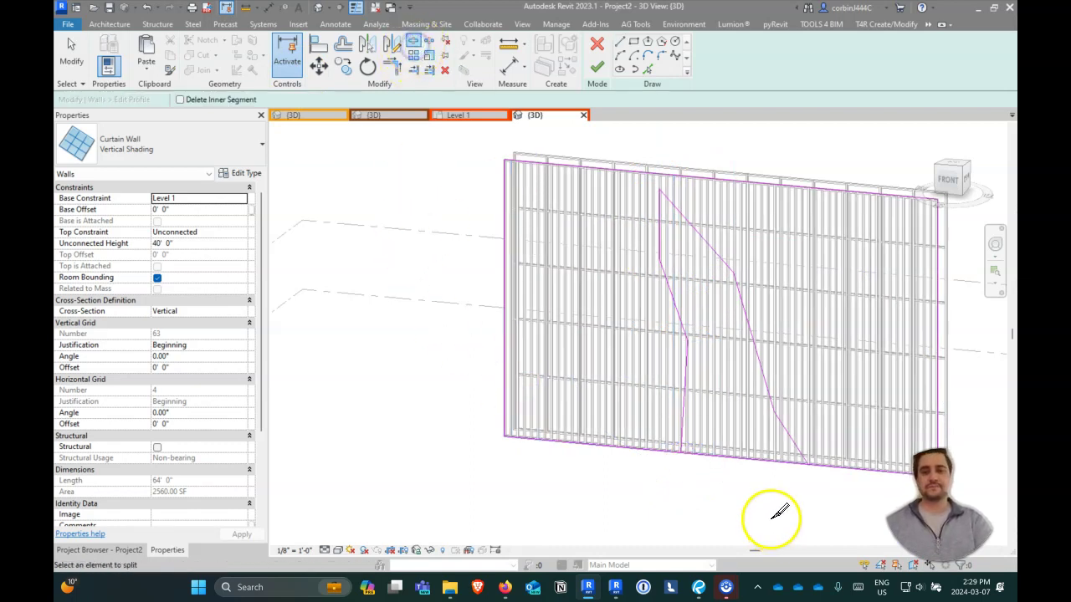
left_click(396, 66)
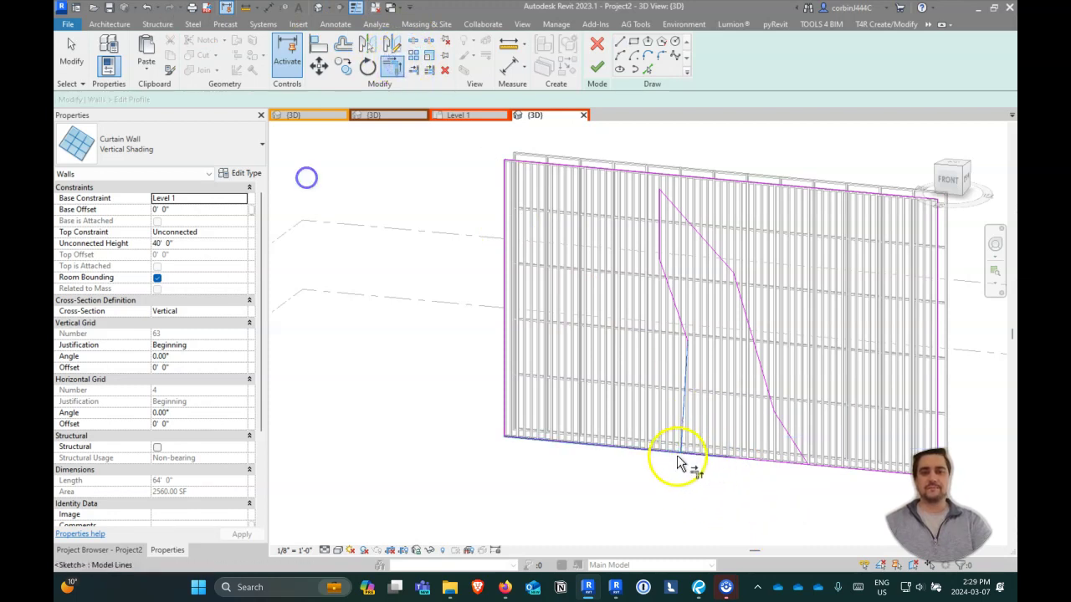
left_click(803, 450)
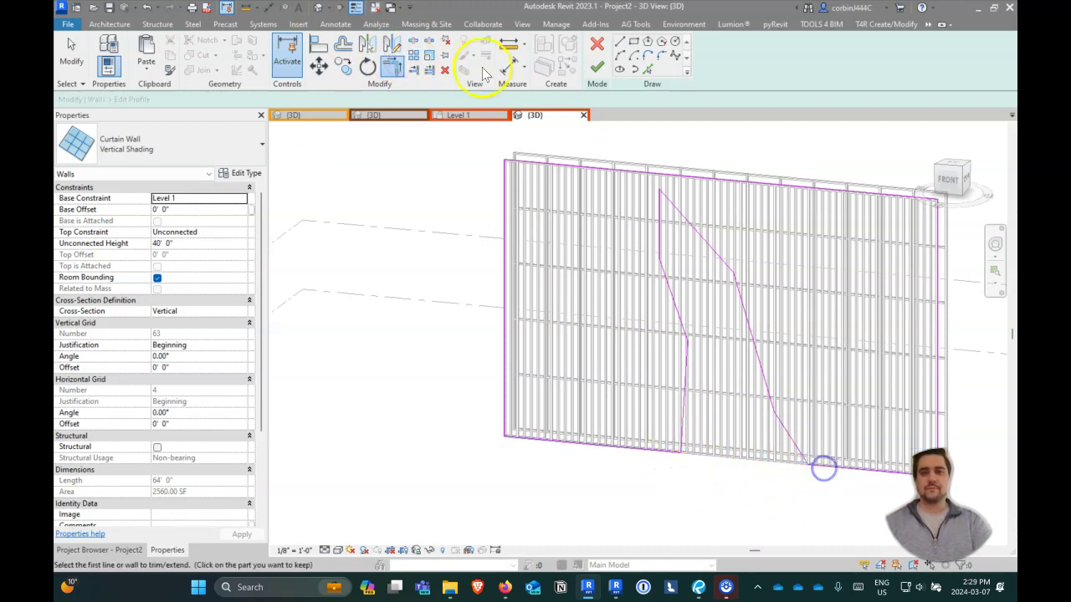
left_click(596, 65)
left_click(811, 556)
middle_click_drag(745, 530, 578, 516, "shift")
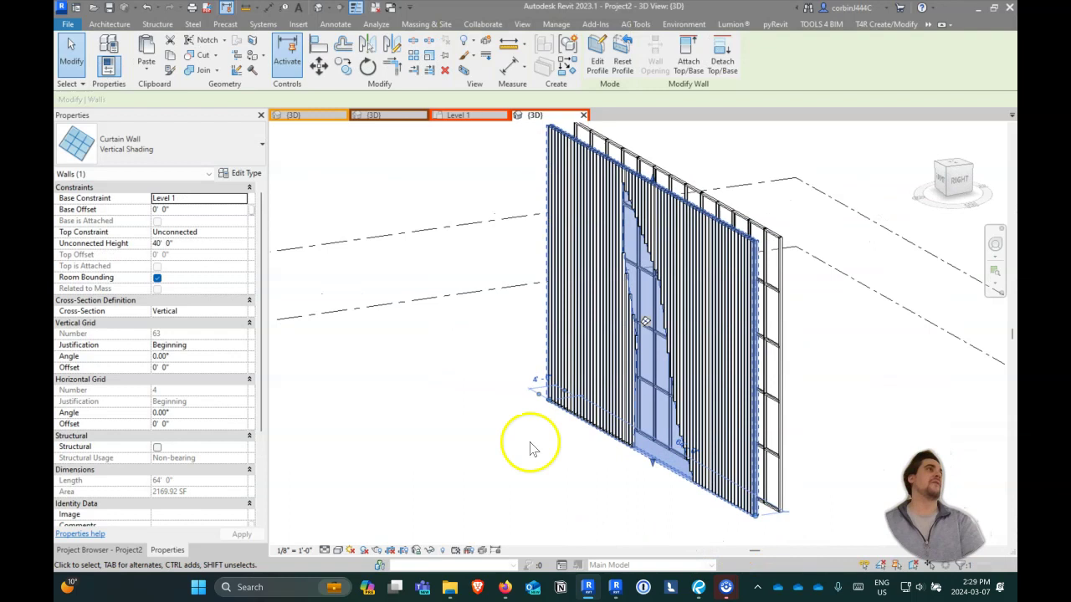
left_click(454, 425)
middle_click_drag(454, 425, 504, 460, "shift")
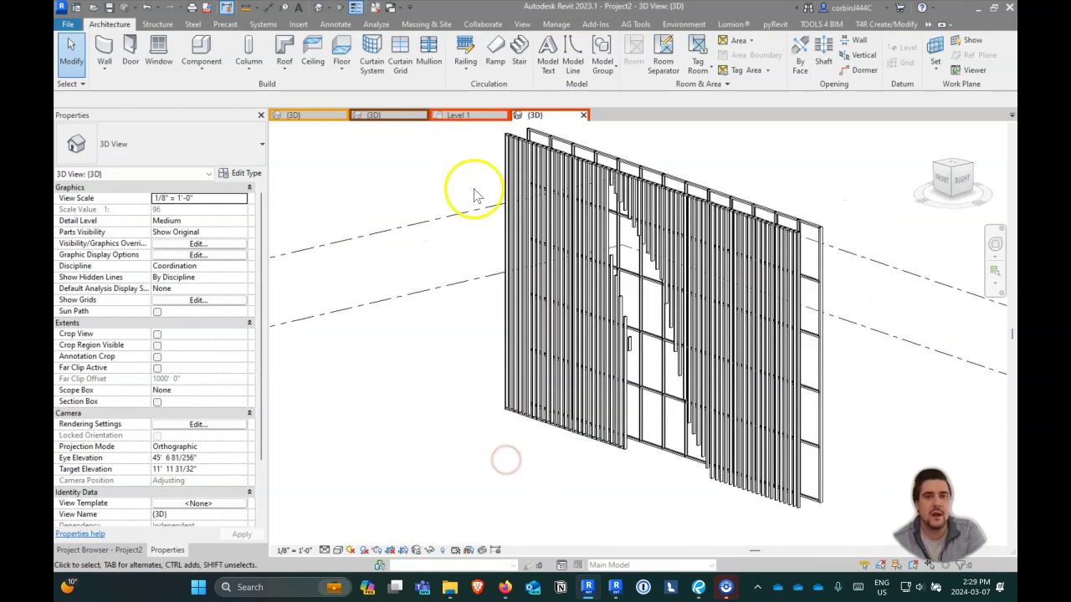
left_click(507, 134)
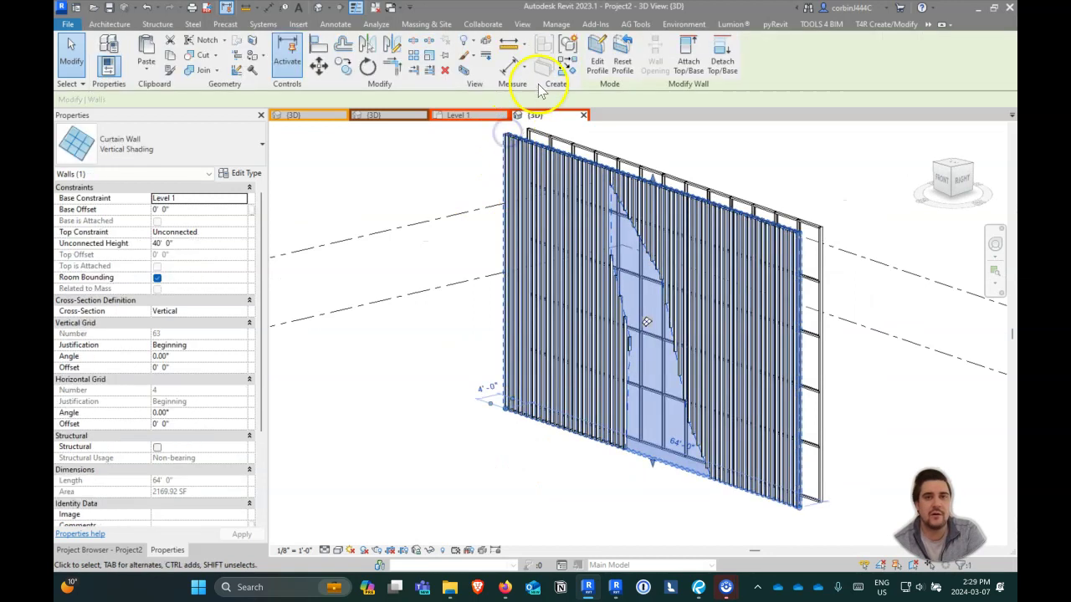
middle_click_drag(493, 161, 688, 376, "shift")
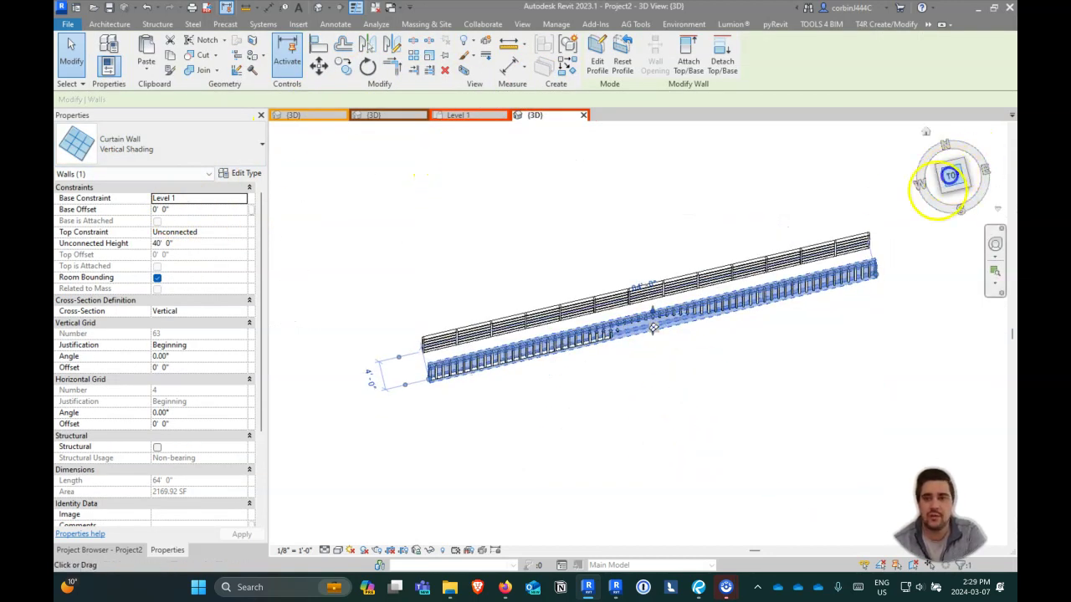
left_click(519, 430)
left_click(448, 329)
left_click_drag(448, 330, 962, 350)
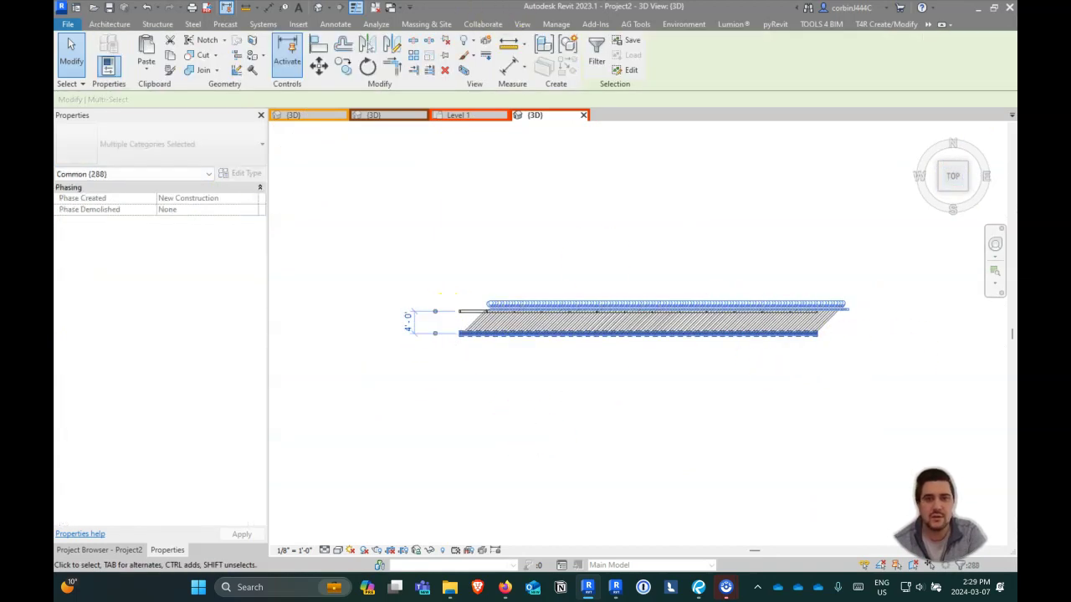
left_click(600, 65)
left_click(615, 230)
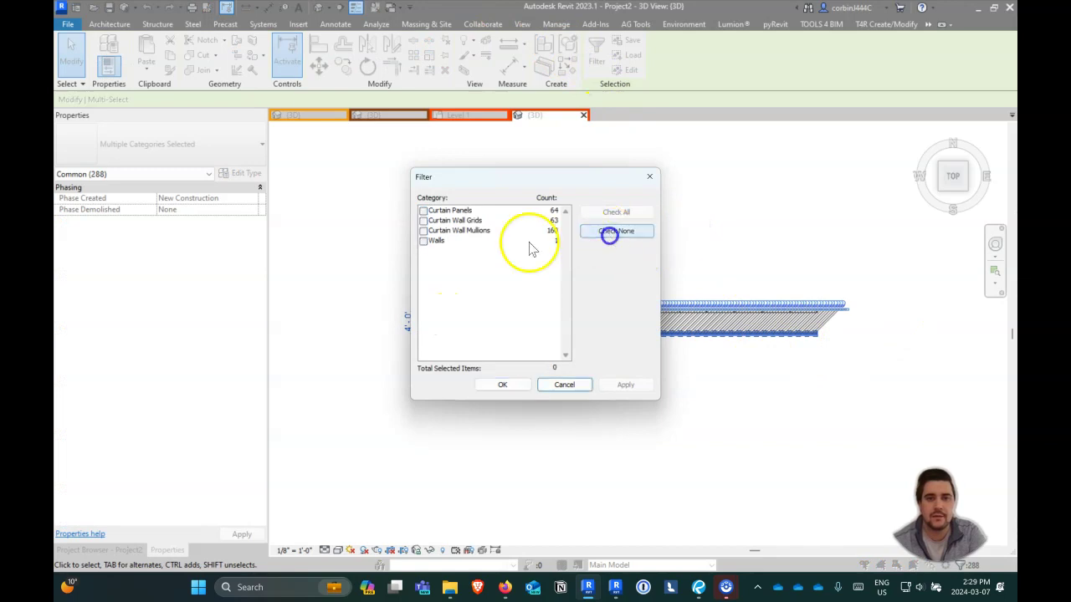
left_click(423, 230)
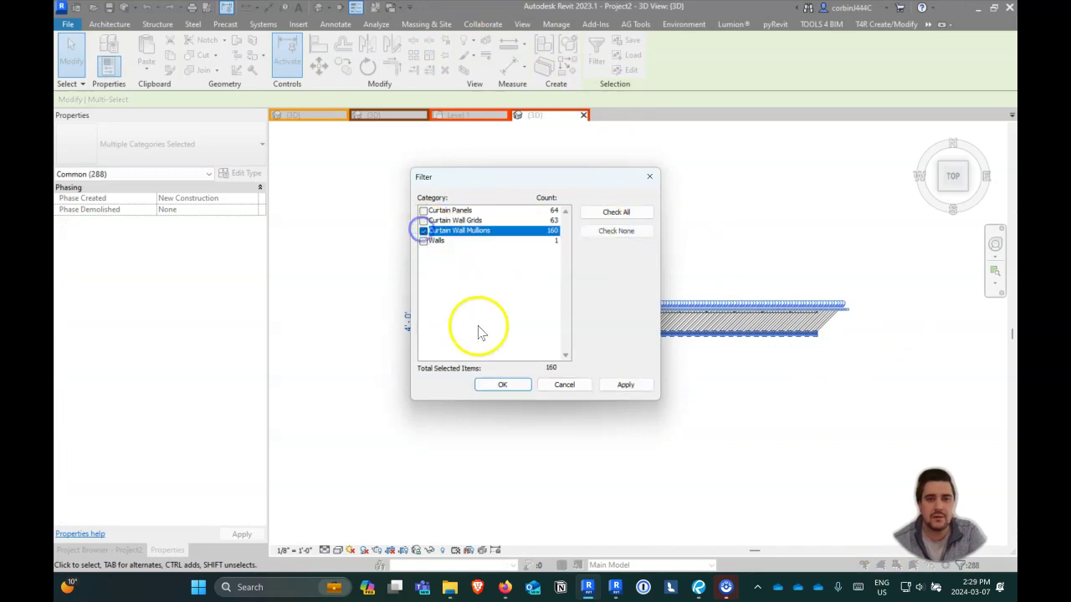
left_click(503, 385)
middle_click_drag(664, 406, 594, 179, "shift")
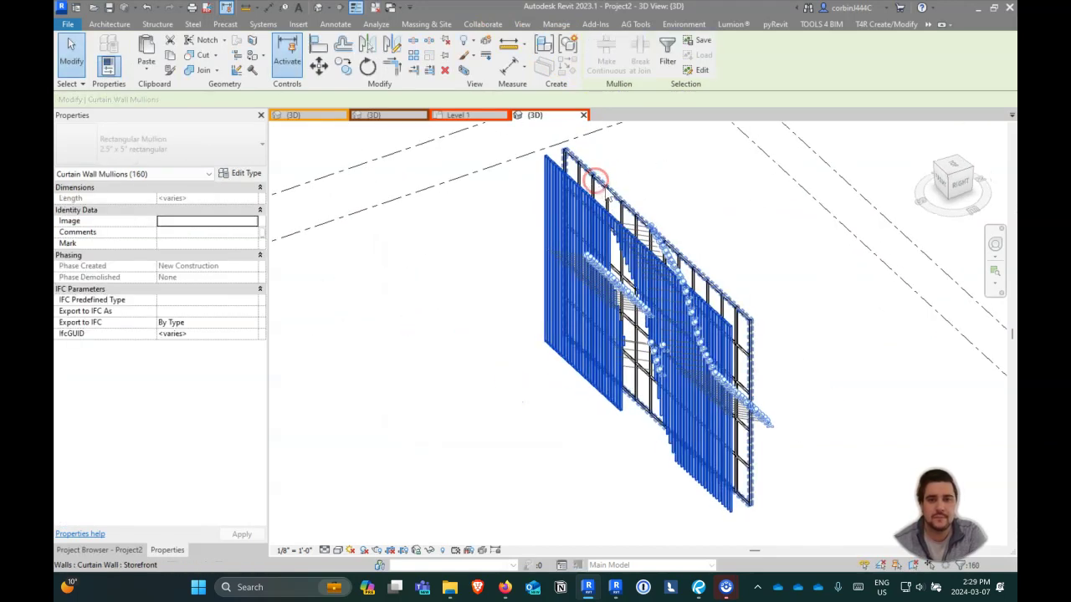
key("Escape")
Step: Create a new Rectangular Mullion type named 1/2" X 6"
middle_click_drag(589, 368, 626, 370, "shift")
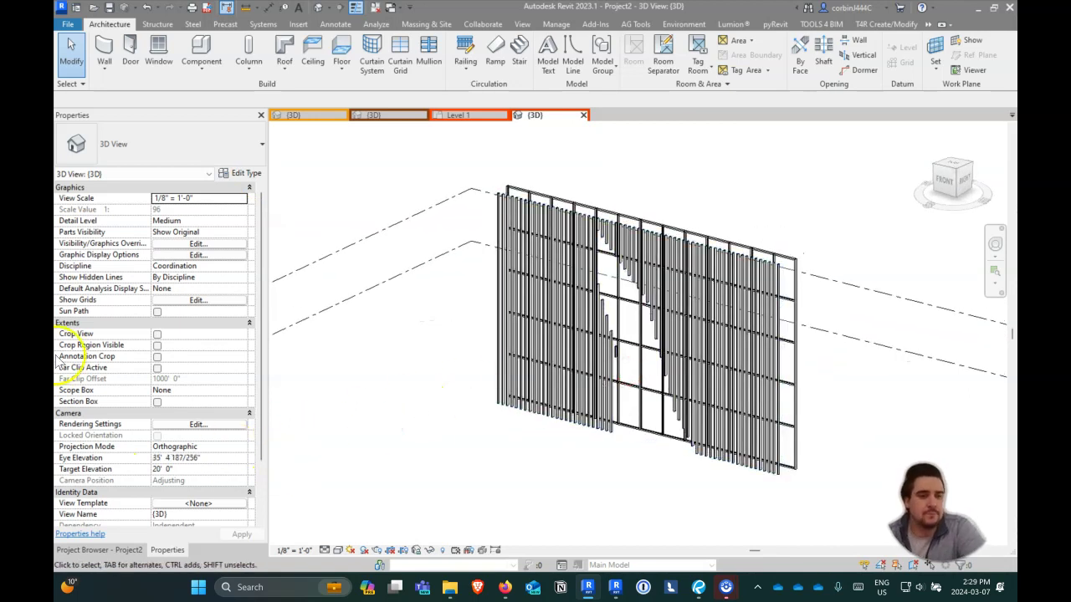
scroll(180, 471, "down", 2)
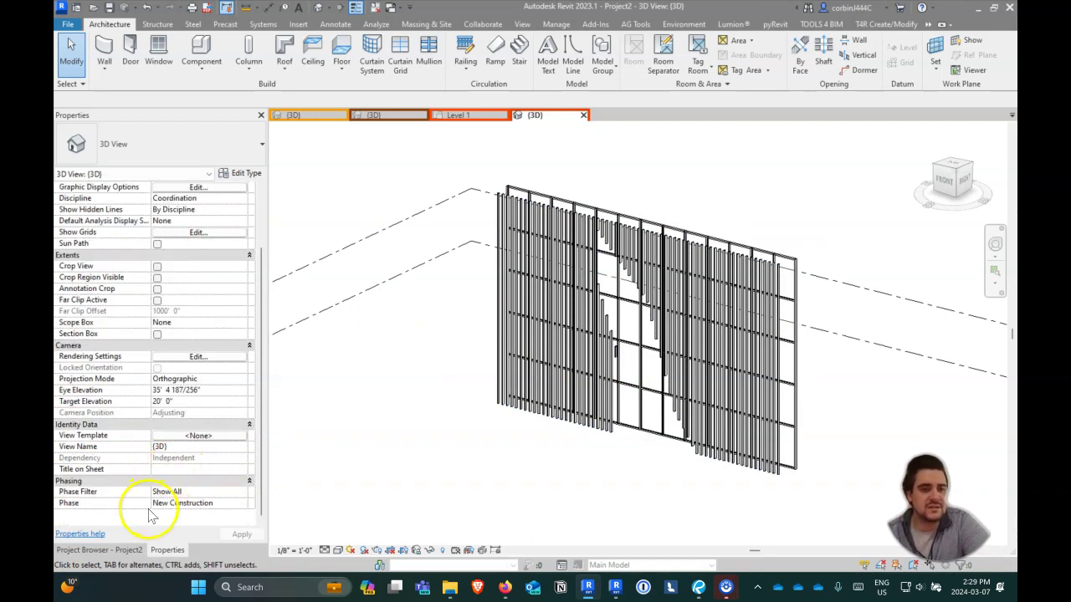
left_click(130, 550)
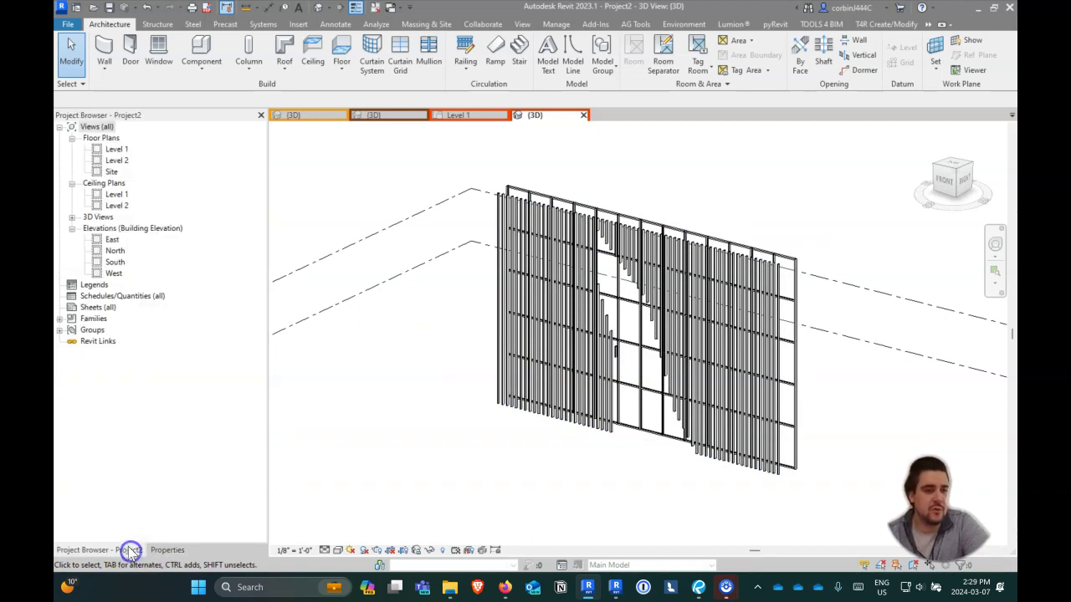
left_click(61, 320)
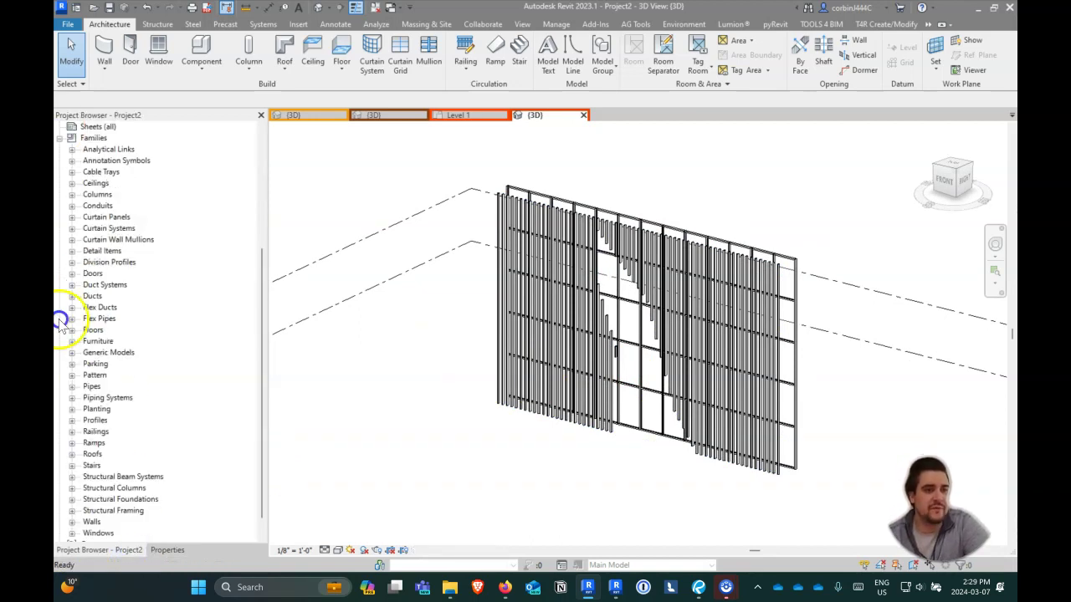
left_click(72, 241)
left_click(85, 285)
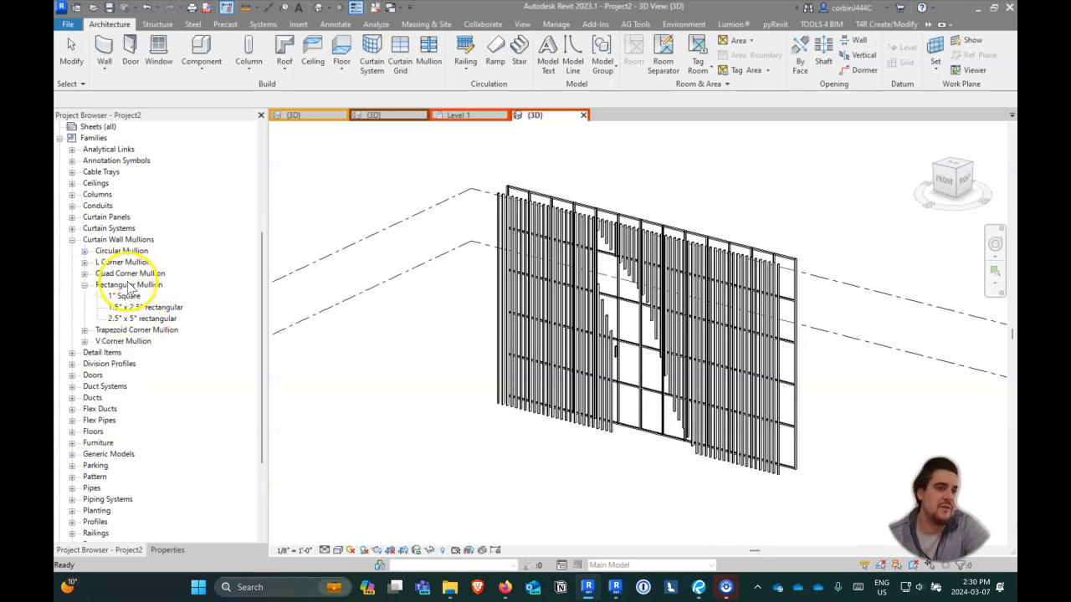
right_click(128, 286)
left_click(152, 291)
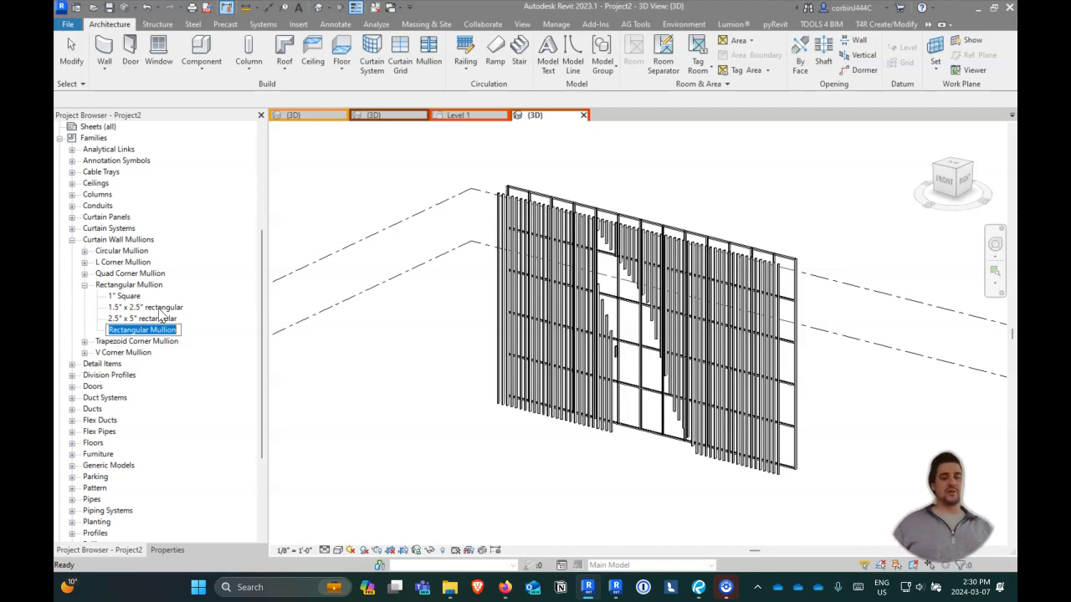
type("1/2\" X 6")
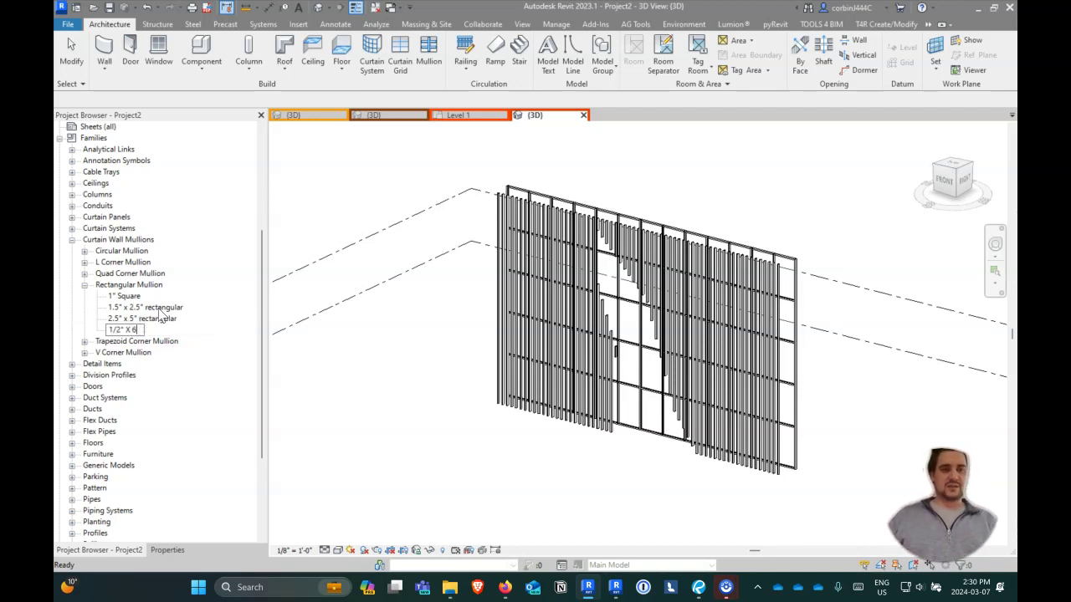
type("\"")
key("Return")
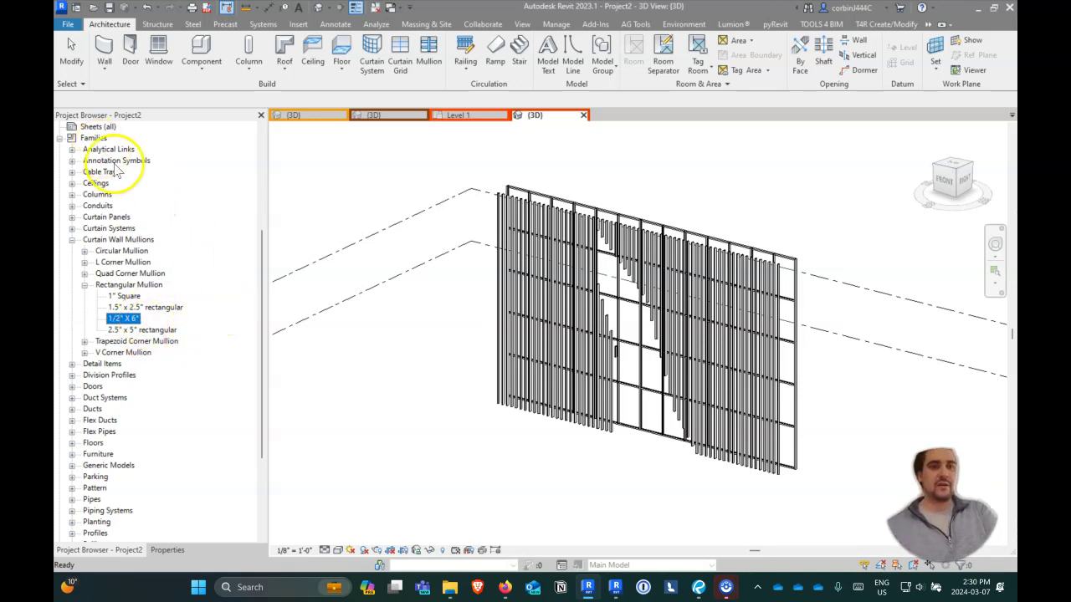
Step: Set the width on side 1 and side 2 of the 1/2" X 6" mullion type to 0' 0 1/4"
right_click(125, 319)
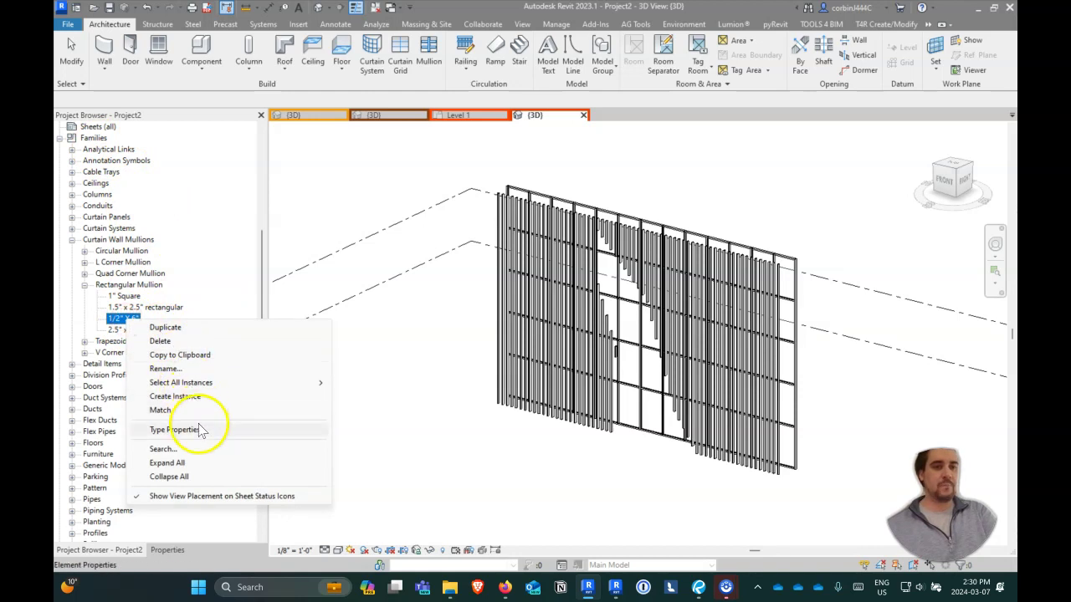
left_click(199, 427)
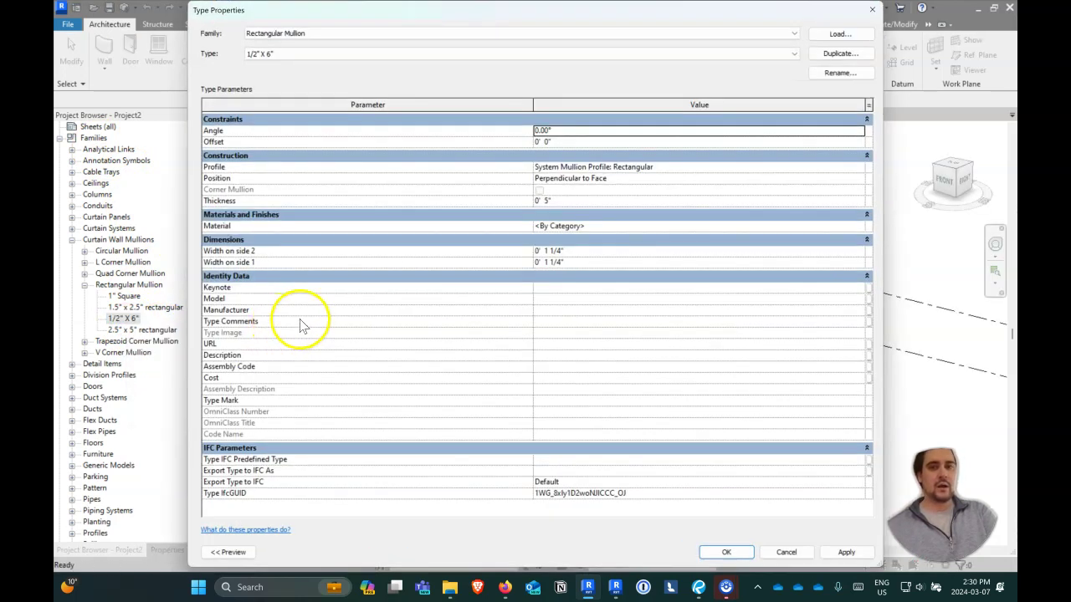
left_click(574, 250)
left_click(547, 254)
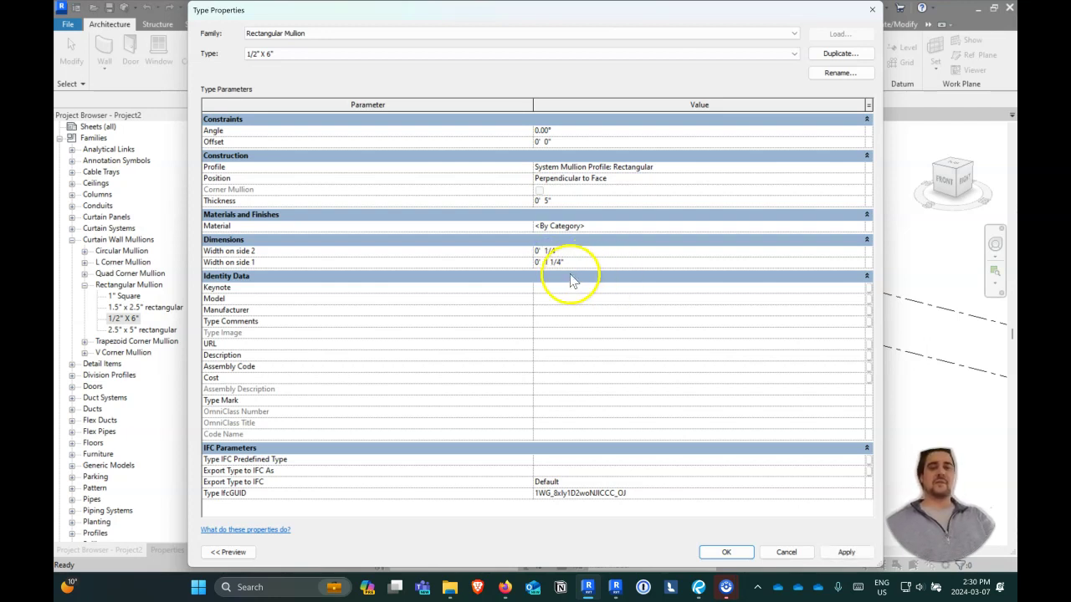
left_click(549, 263)
key("BackSpace")
type("0")
Step: Set the 1/2" X 6" mullion type's thickness to 6" and confirm the type properties
left_click(544, 202)
double_click(542, 202)
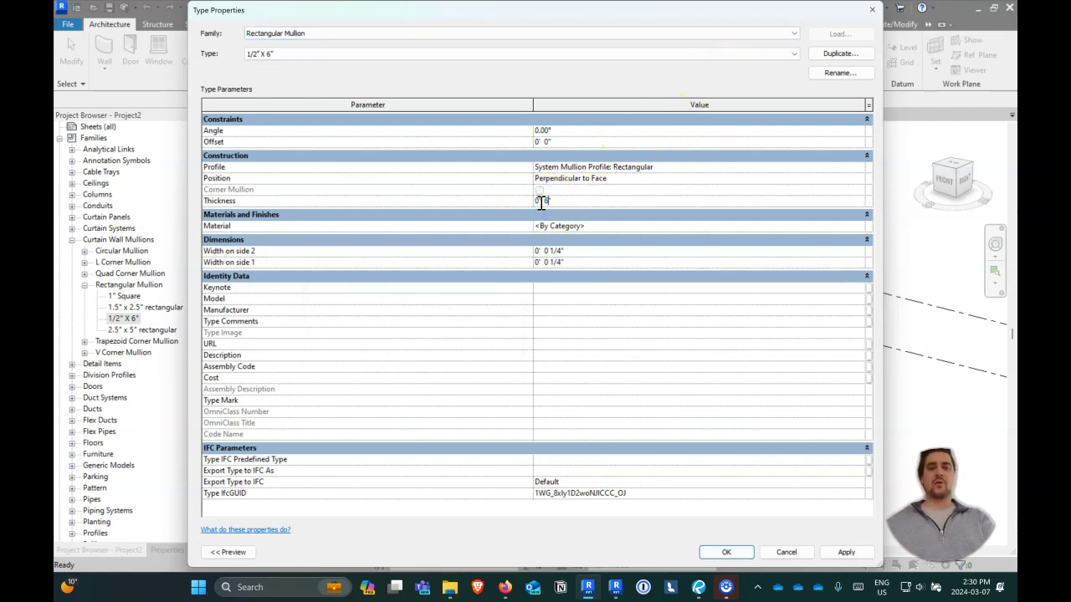
type("6")
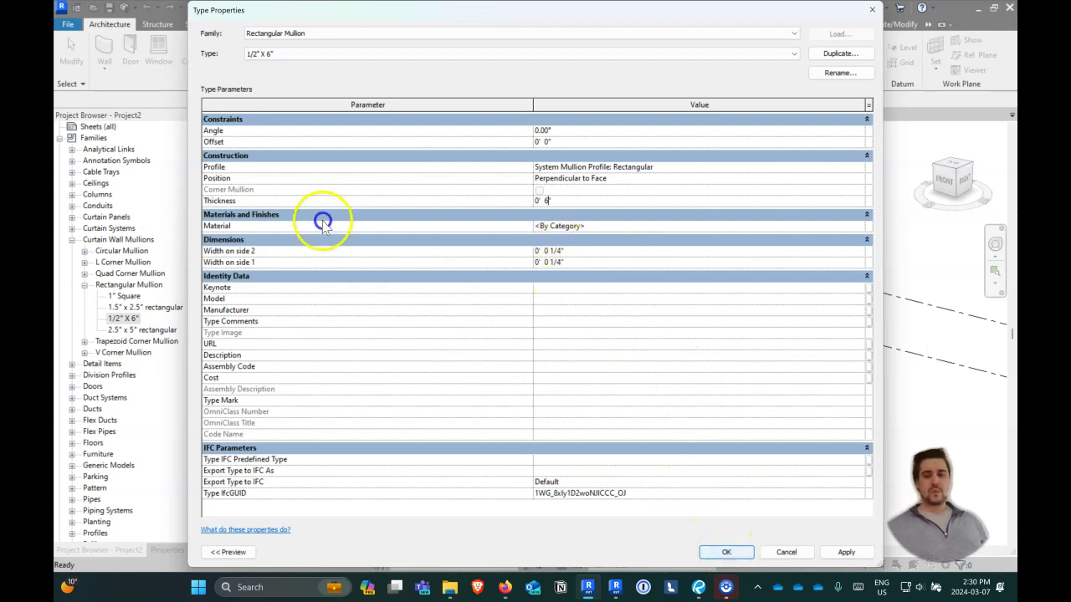
key("Return")
Step: Set the Vertical Shading wall type's interior vertical mullions to Rectangular Mullion : 1/2" X 6"
scroll(598, 443, "up", 3)
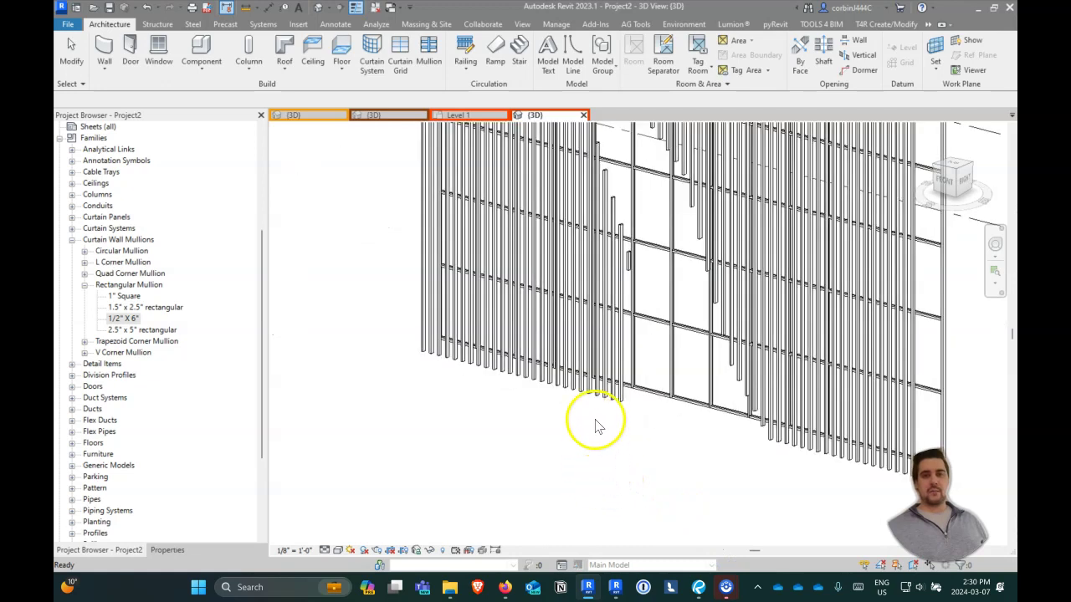
left_click(614, 405)
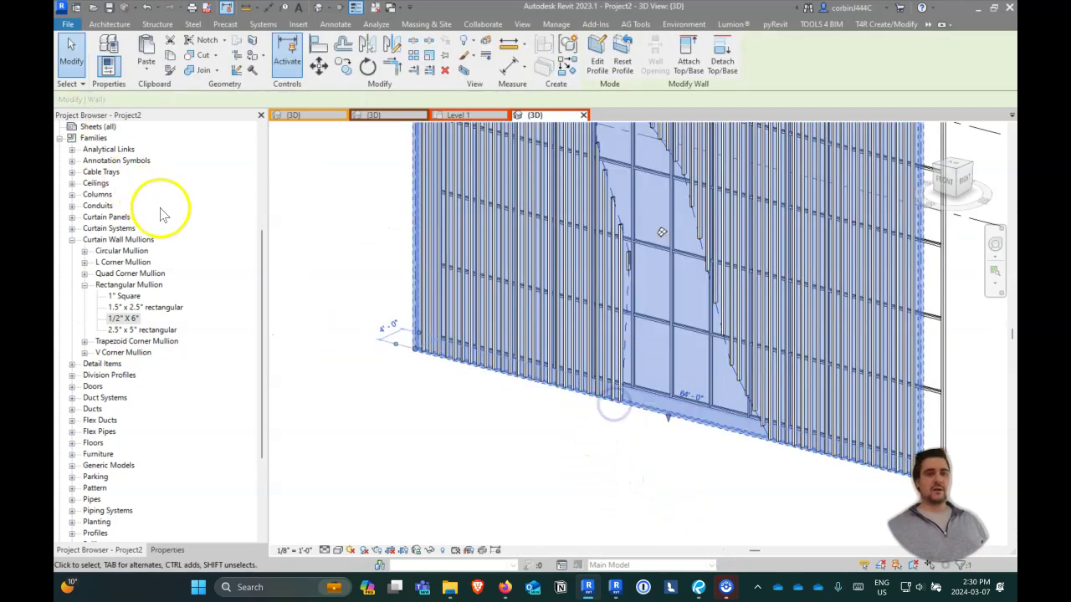
left_click(163, 550)
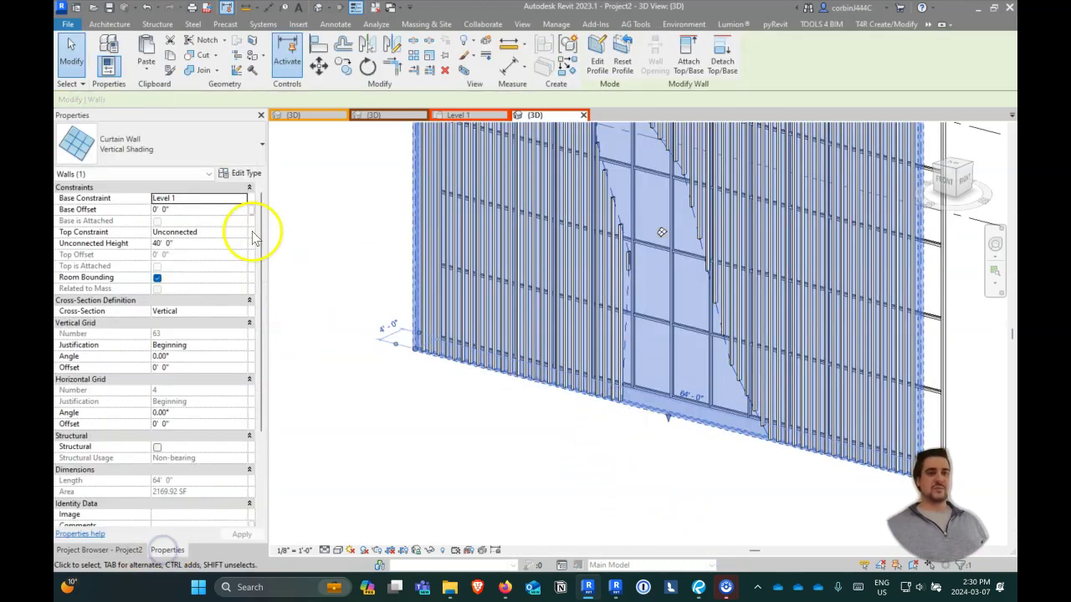
left_click(240, 172)
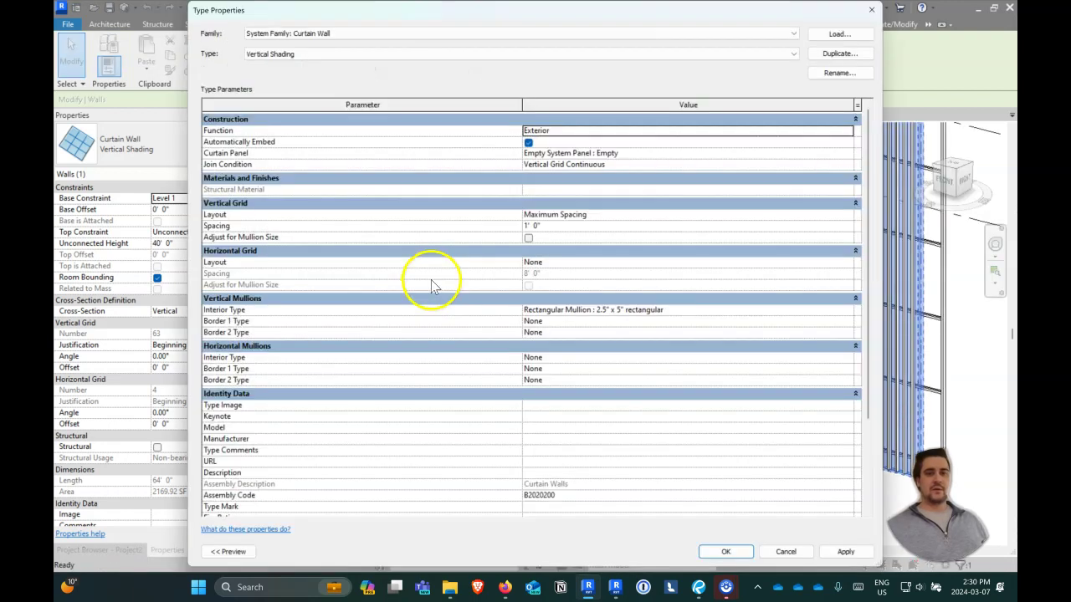
left_click(848, 313)
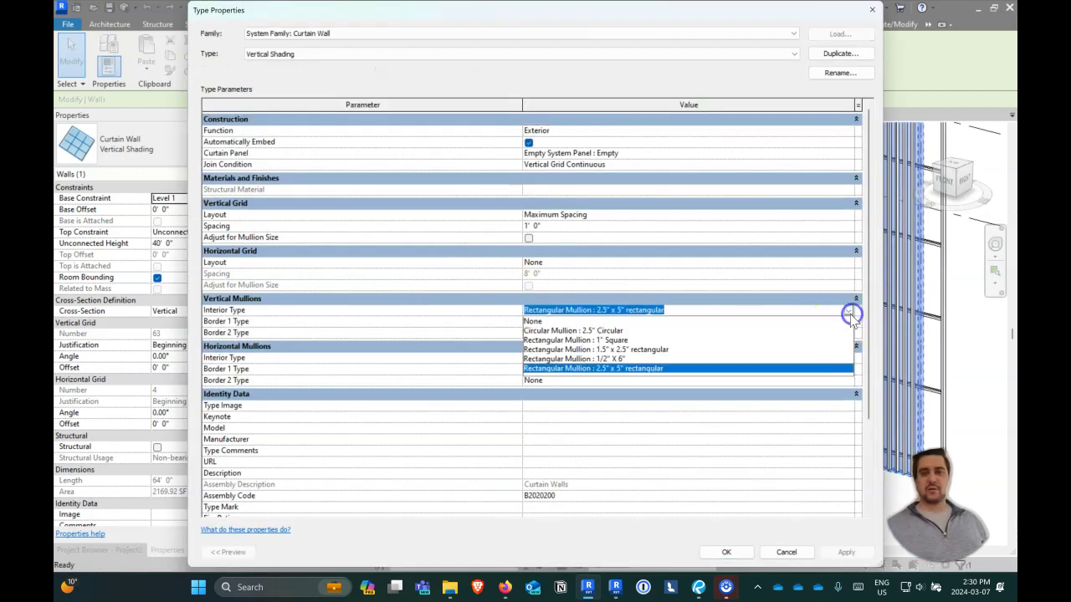
left_click(627, 358)
Step: Set the Vertical Shading type's vertical grid spacing to 6" and confirm the type properties
left_click(580, 226)
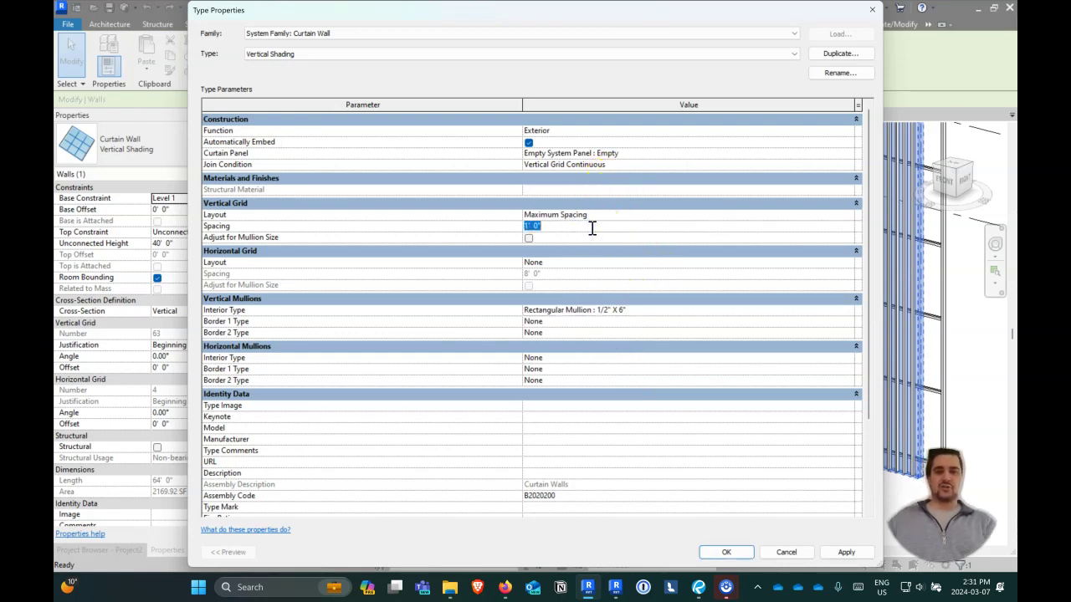
key("Return")
left_click(588, 213)
left_click(571, 226)
type("6")
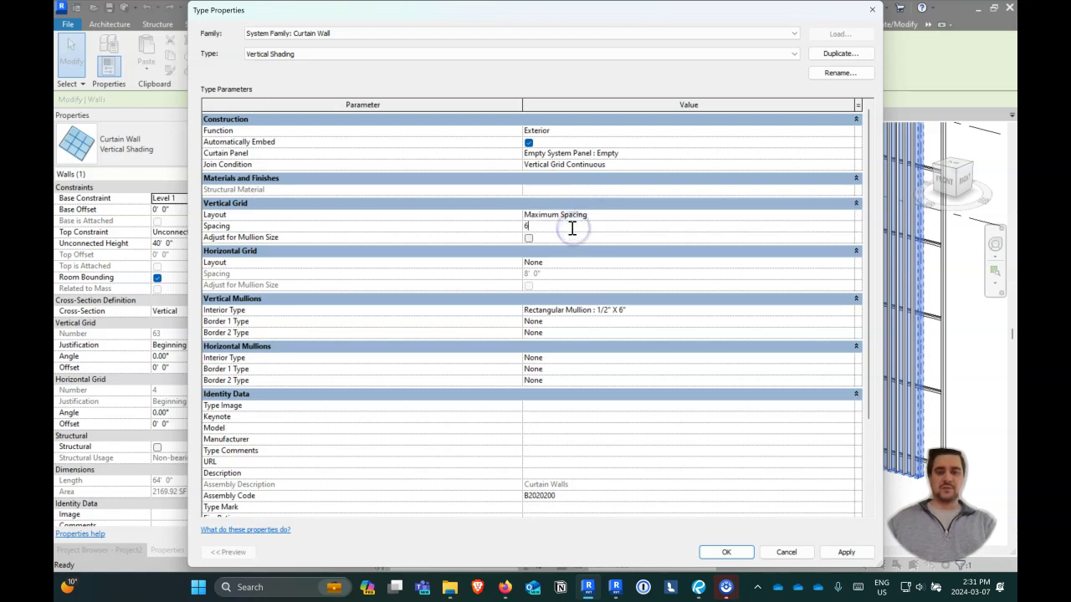
type("\"")
key("Return")
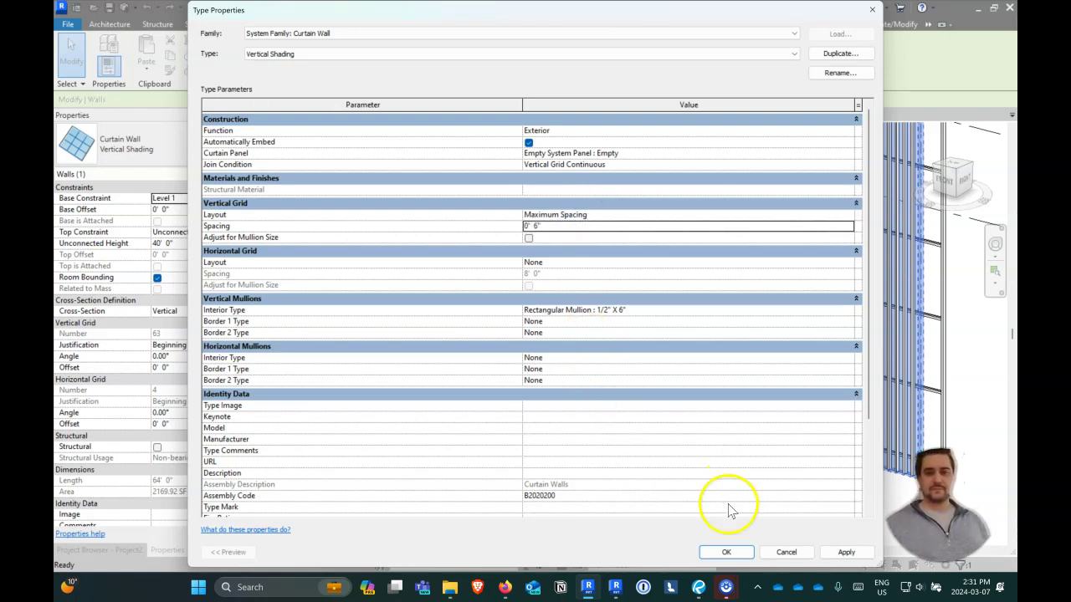
left_click(728, 552)
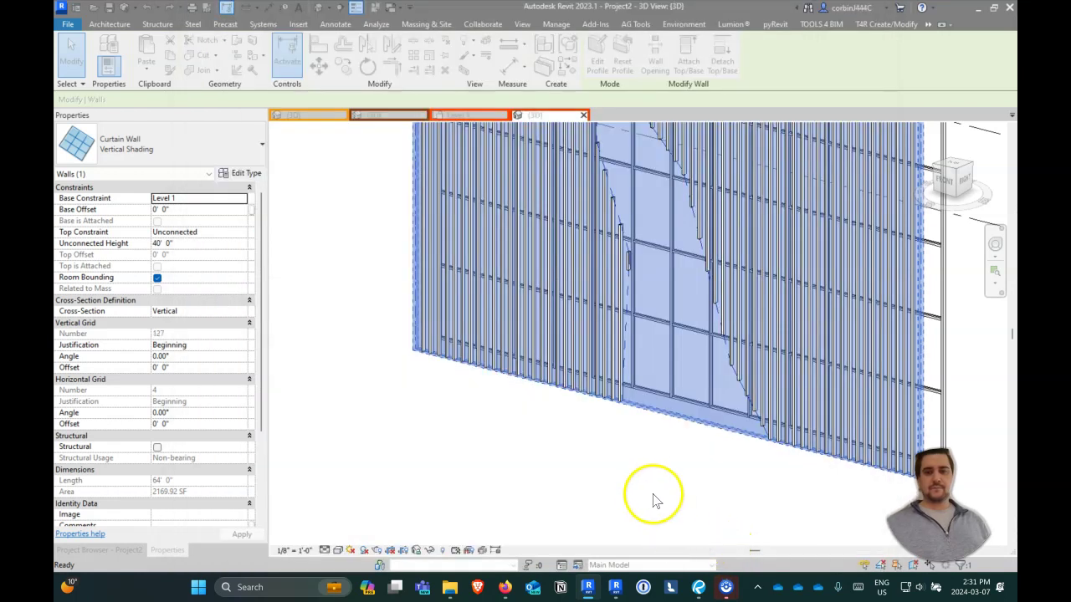
Step: Examine the depth and spacing of the shading fins along the lower edge and across the whole wall
left_click(652, 500)
scroll(652, 500, "up", 3)
scroll(650, 493, "down", 5)
middle_click_drag(614, 471, 594, 435, "shift")
scroll(594, 435, "up", 5)
scroll(594, 435, "up", 5)
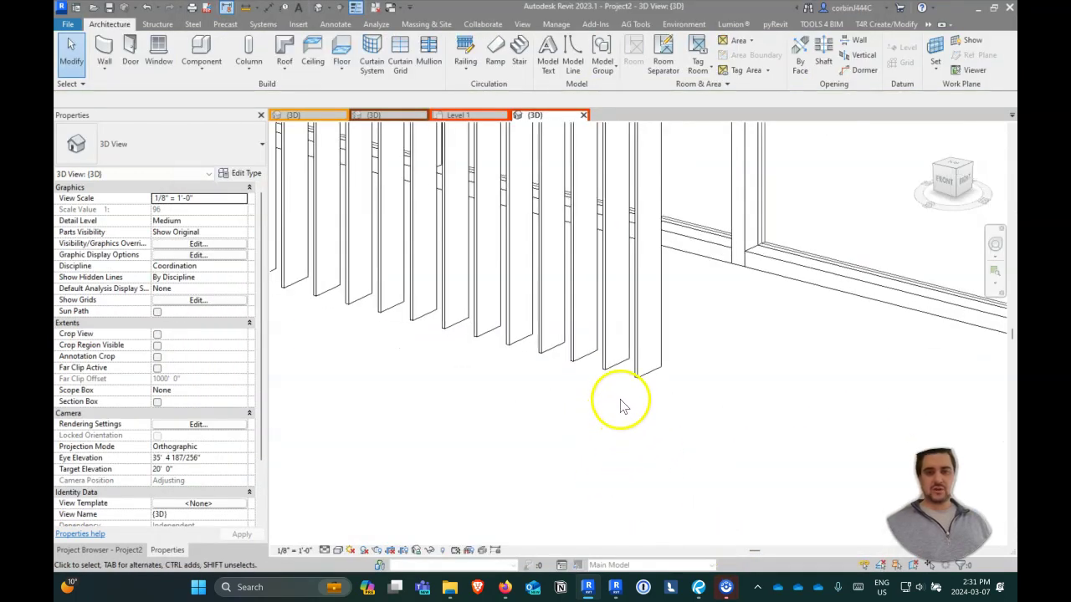
left_click(640, 368)
scroll(639, 368, "down", 3)
left_click(538, 418)
scroll(585, 435, "down", 4)
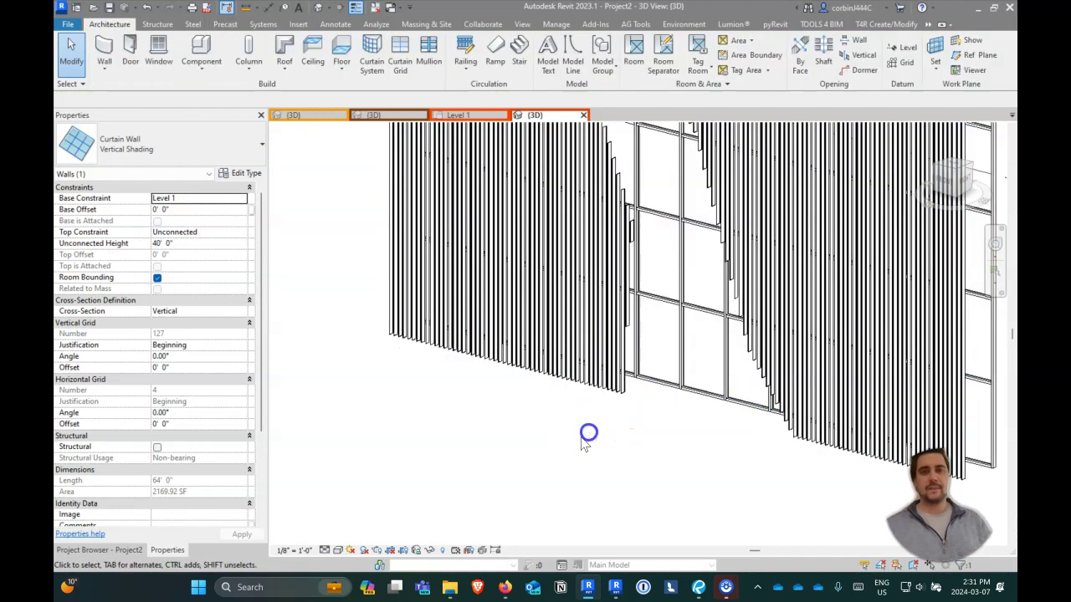
left_click(552, 506)
middle_click_drag(552, 507, 574, 514, "shift")
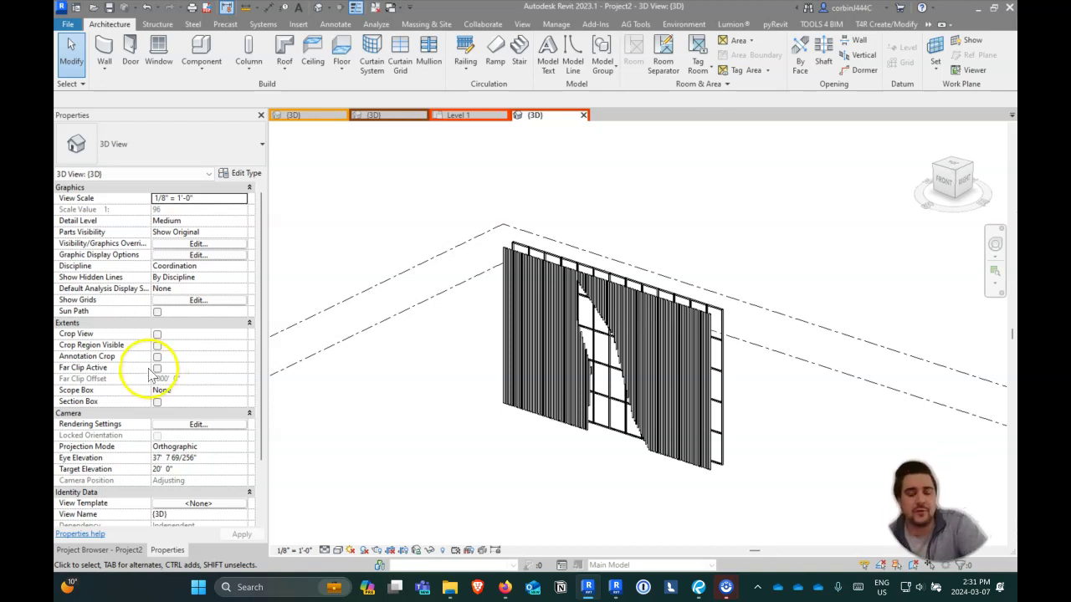
Step: Copy the shading wall together with the Storefront wall behind it to a clear spot beside the originals
middle_click_drag(760, 445, 596, 401, "shift")
left_click_drag(595, 402, 460, 227)
left_click(342, 66)
left_click(625, 316)
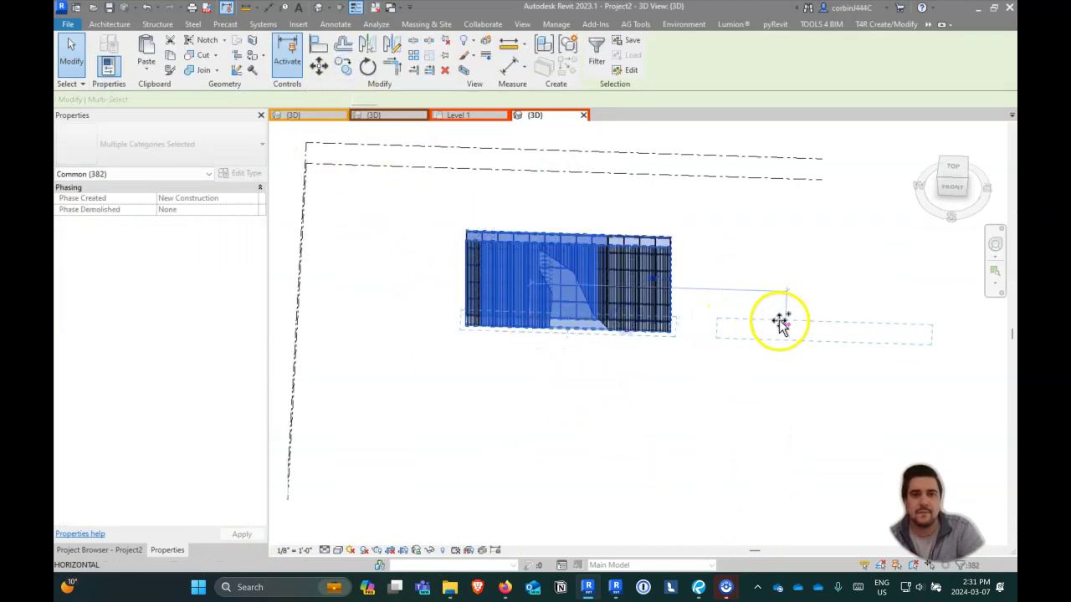
left_click(822, 318)
key("Escape")
Step: Duplicate the 1/2" X 6" rectangular mullion type as a new type named 4" X 12"
middle_click_drag(856, 397, 705, 279, "shift")
scroll(669, 334, "up", 3)
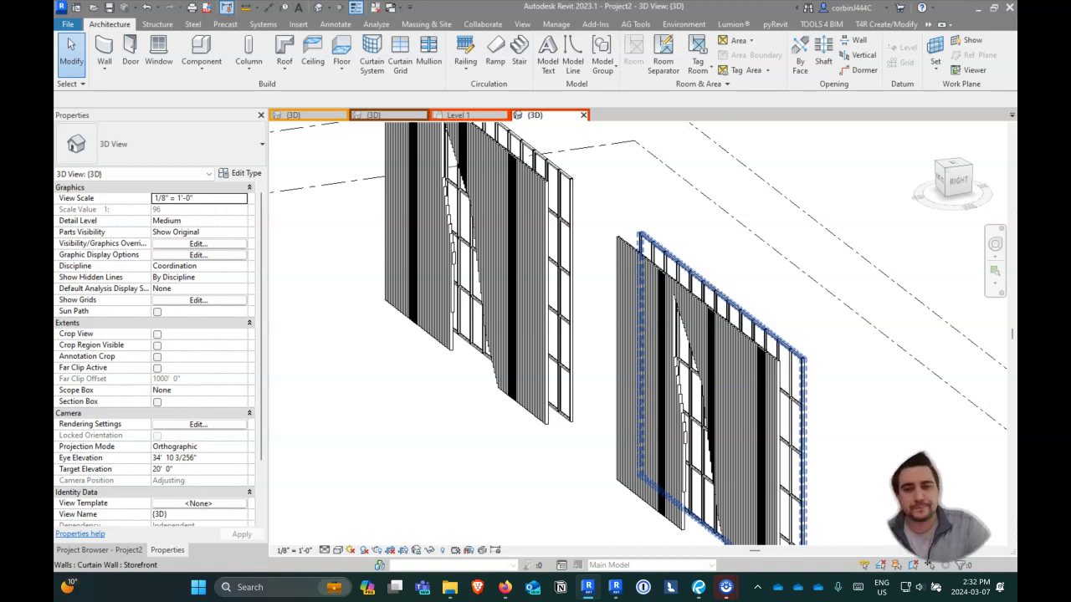
scroll(151, 401, "down", 2)
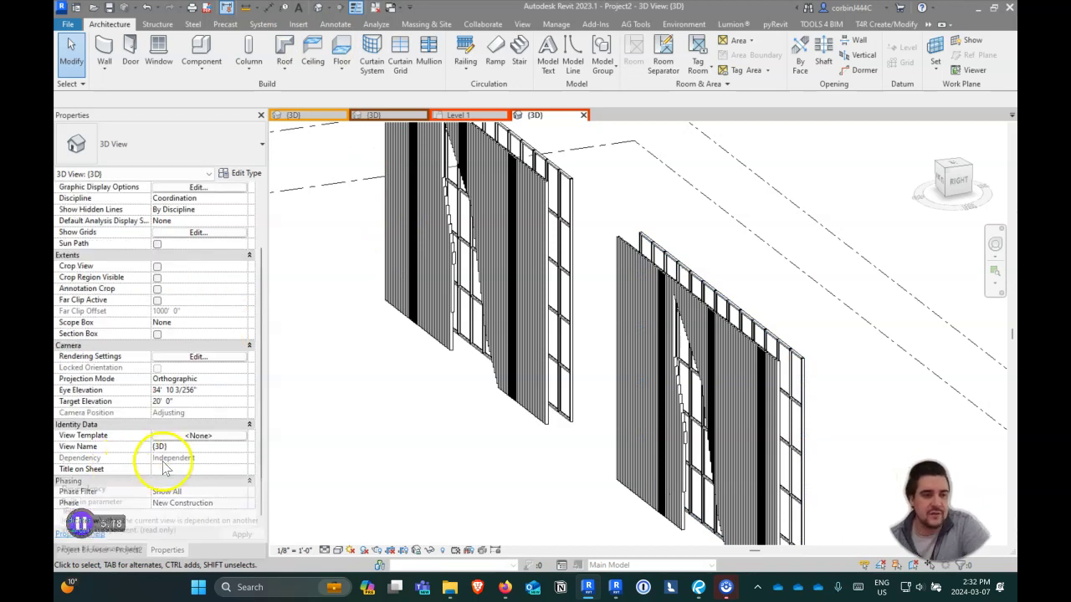
left_click(117, 550)
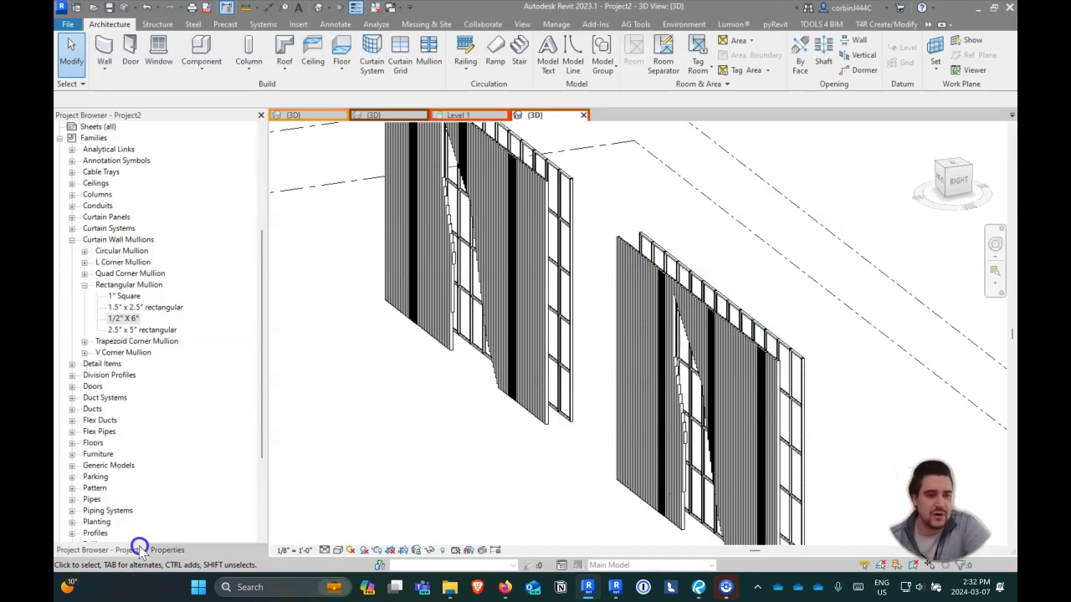
right_click(128, 319)
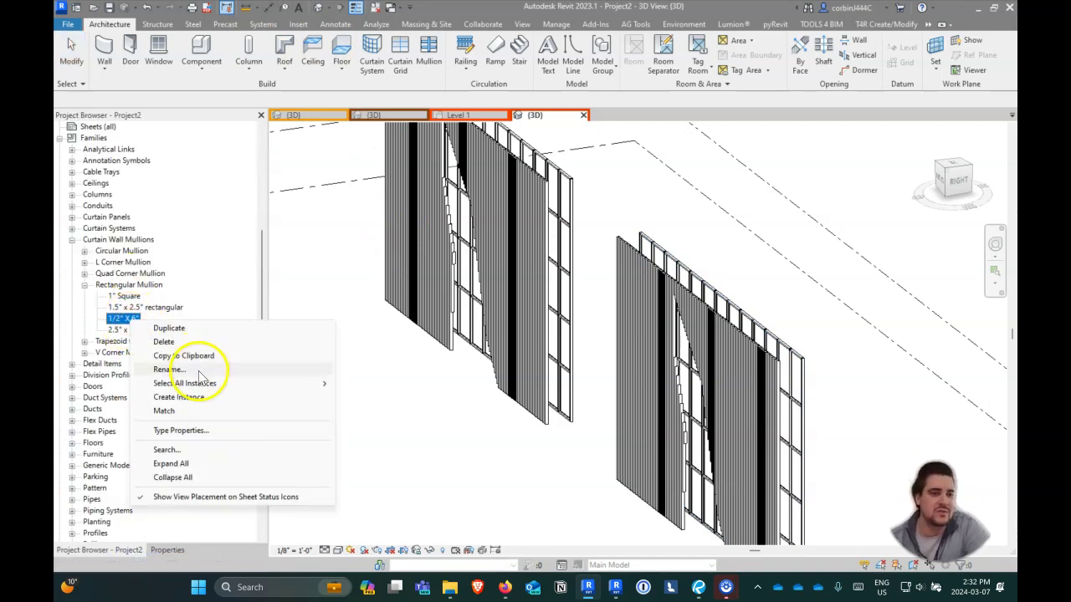
left_click(194, 429)
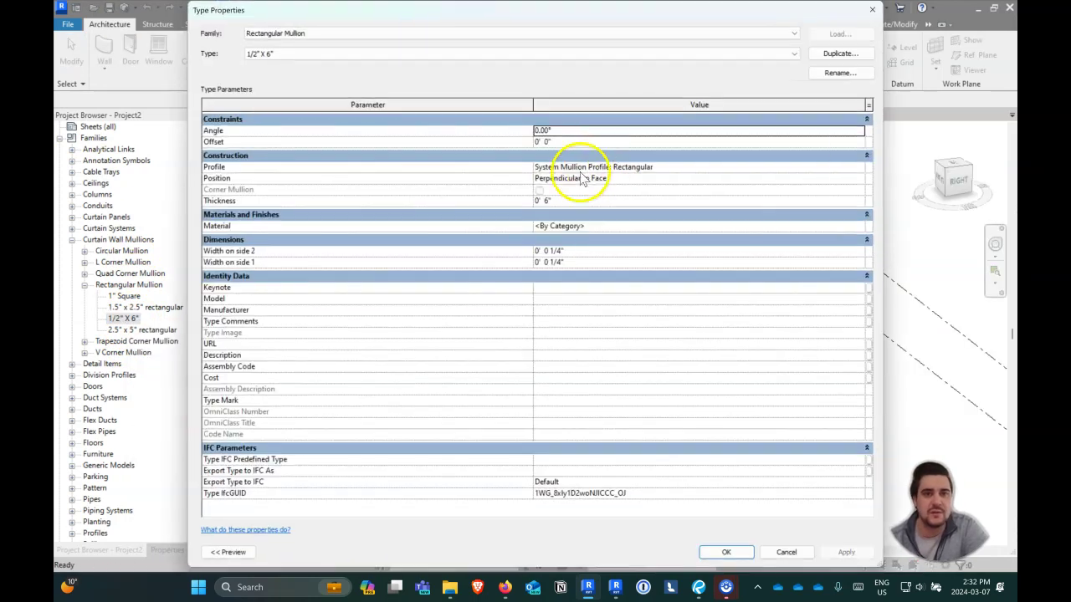
left_click(843, 53)
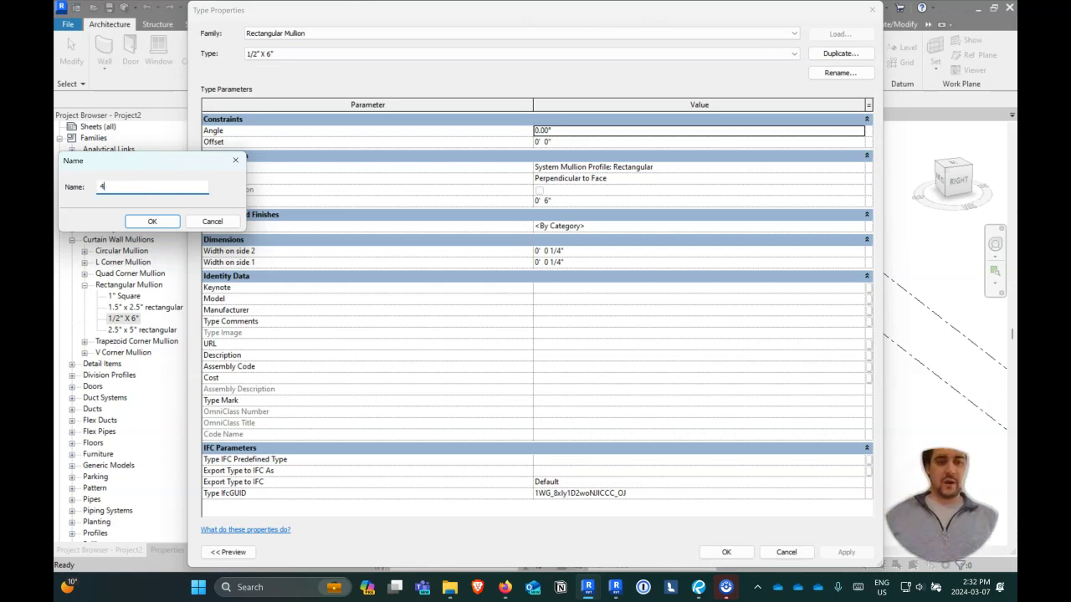
type("X 12")
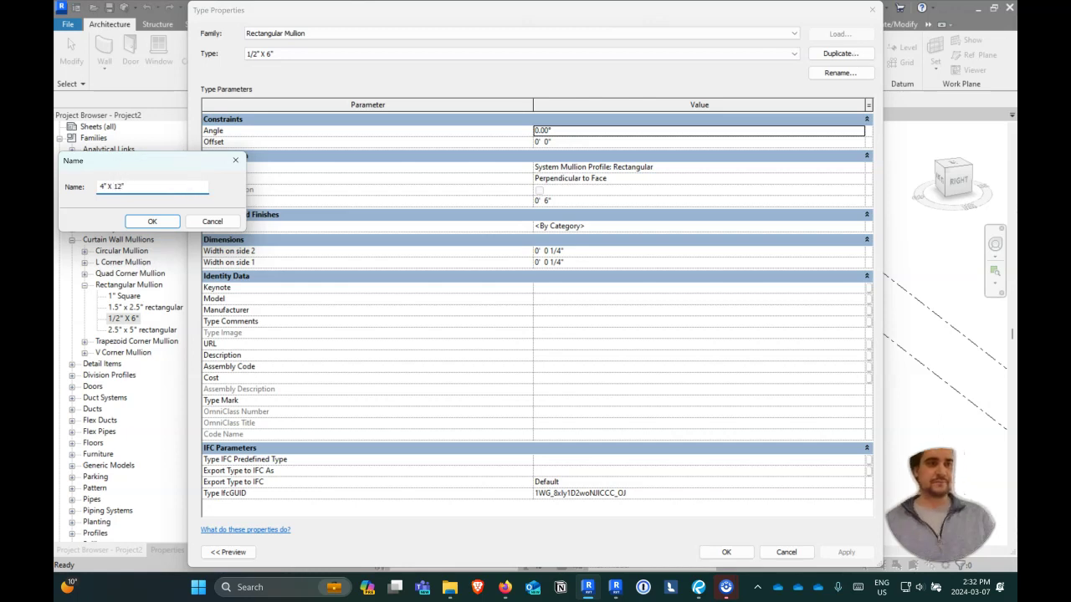
left_click(153, 221)
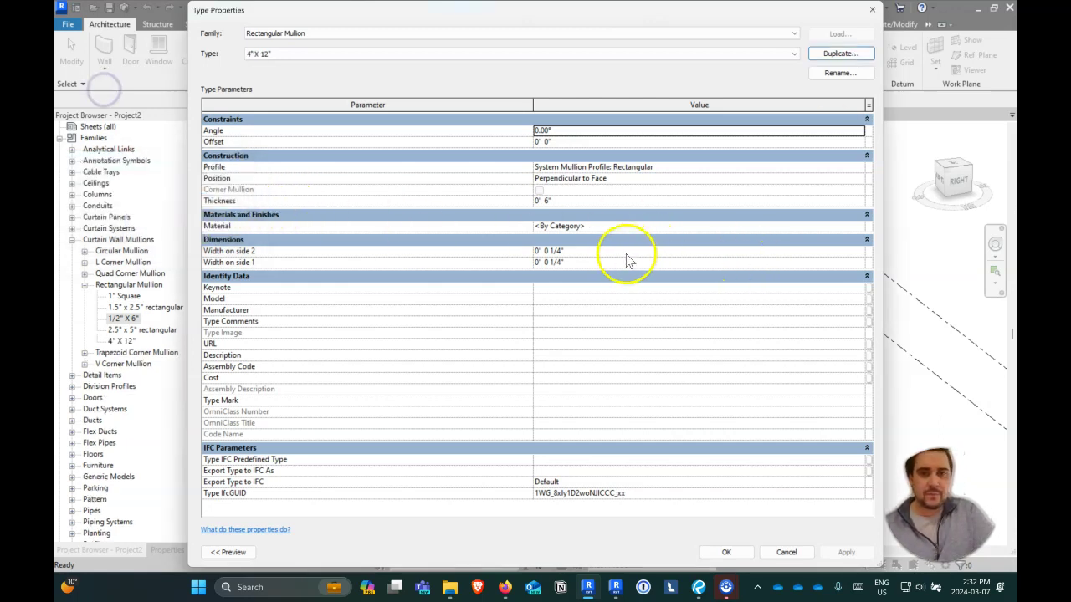
Step: Set the width on side 2 and side 1 of the 4" X 12" mullion type to 0' 2"
left_click(608, 250)
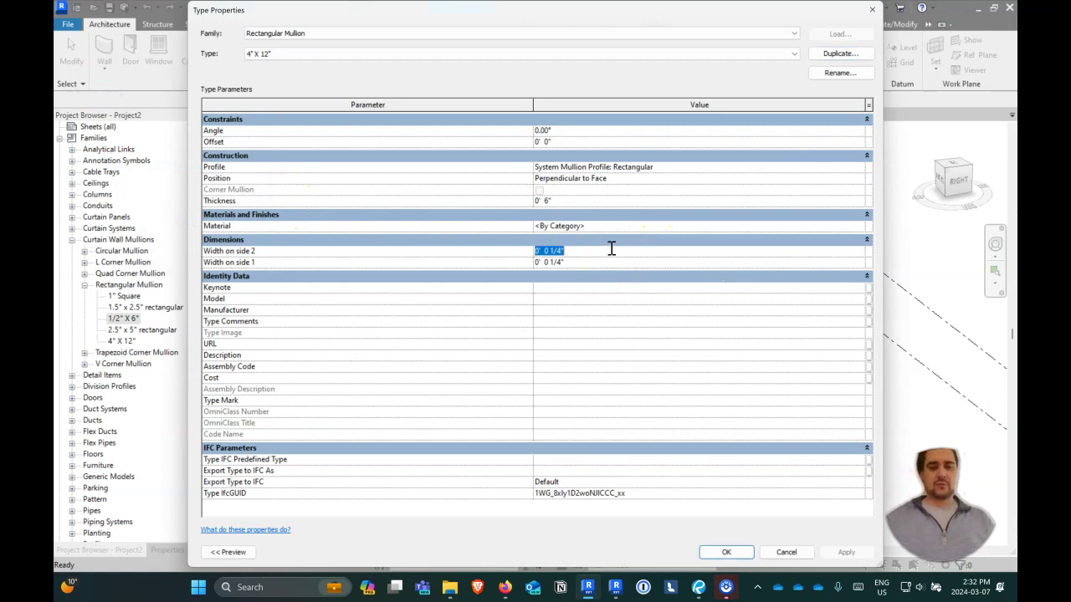
type("0 2")
key("Tab")
type("0'")
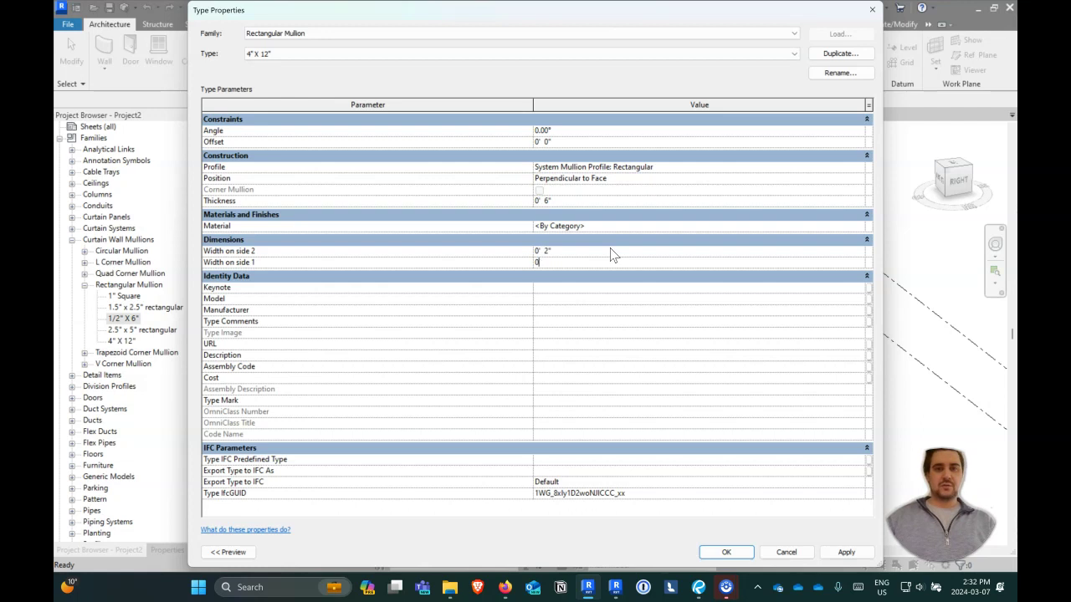
type(" 2")
key("Return")
Step: Set the 4" X 12" mullion type's thickness to 12" and confirm the type properties
left_click(574, 201)
type("1")
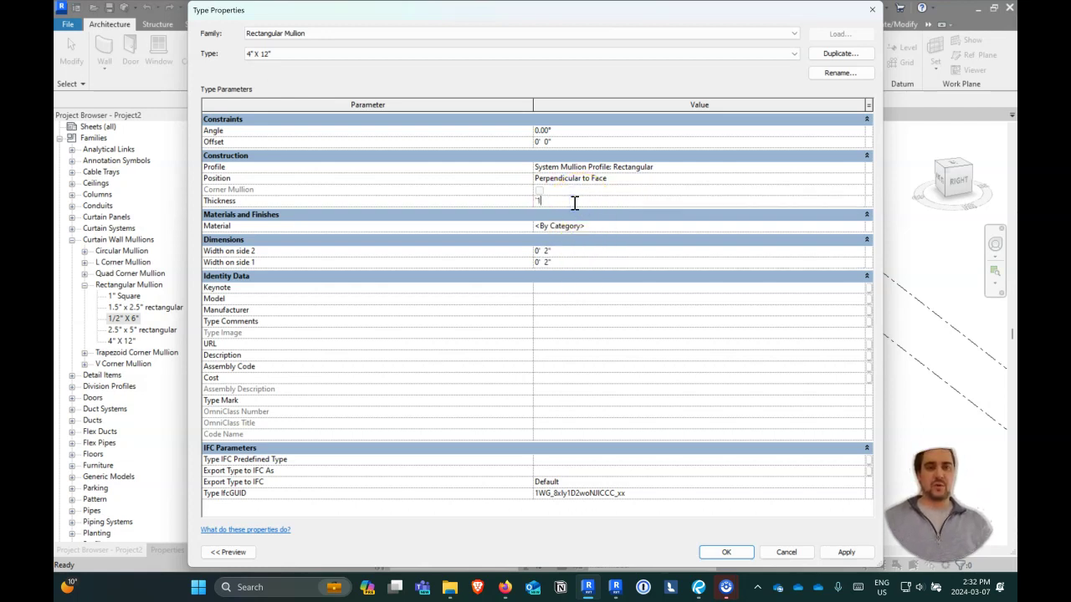
type("2")
key("Return")
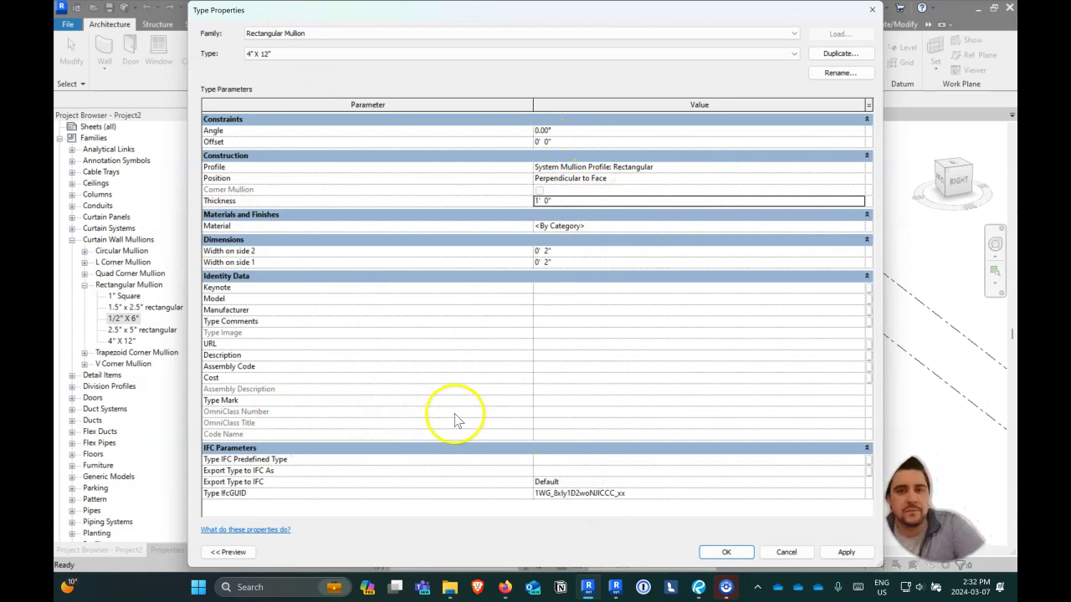
left_click(744, 551)
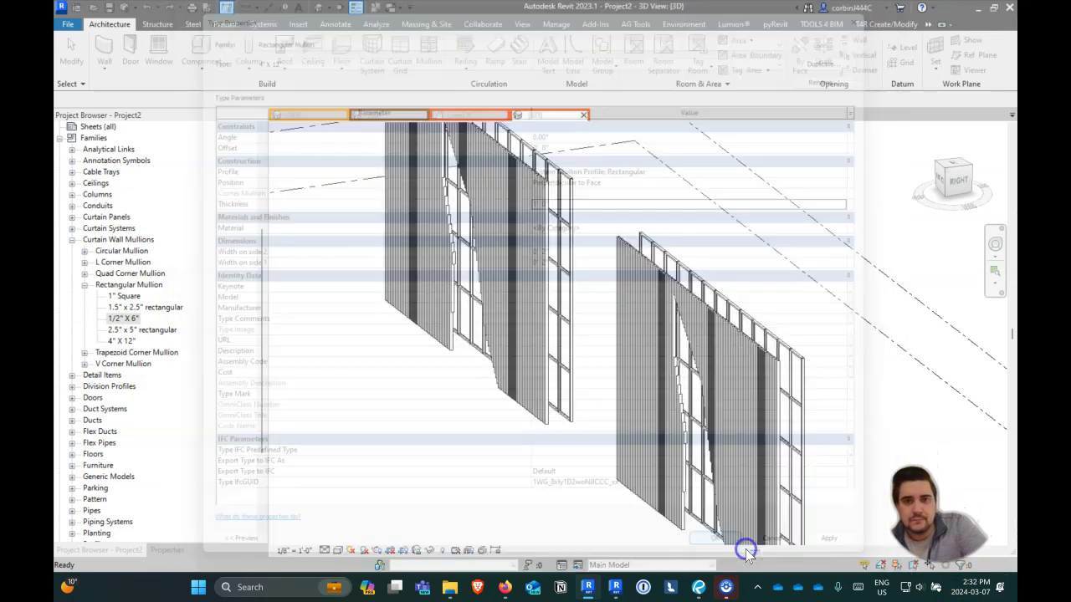
Step: Duplicate the copied shading wall's type as Vertical Shading 2
left_click(625, 241)
left_click(619, 235)
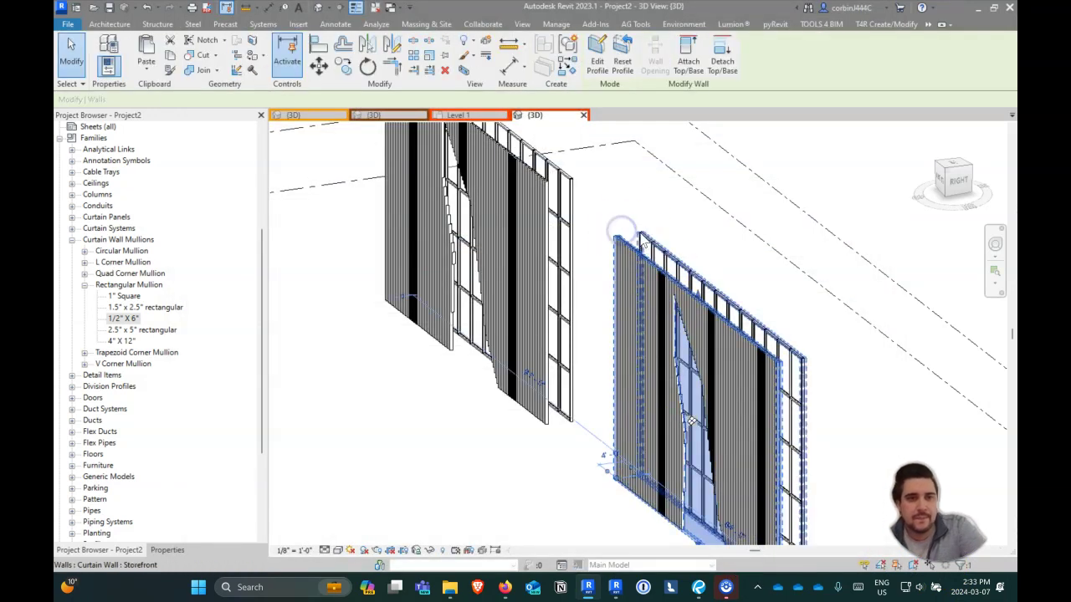
left_click(167, 550)
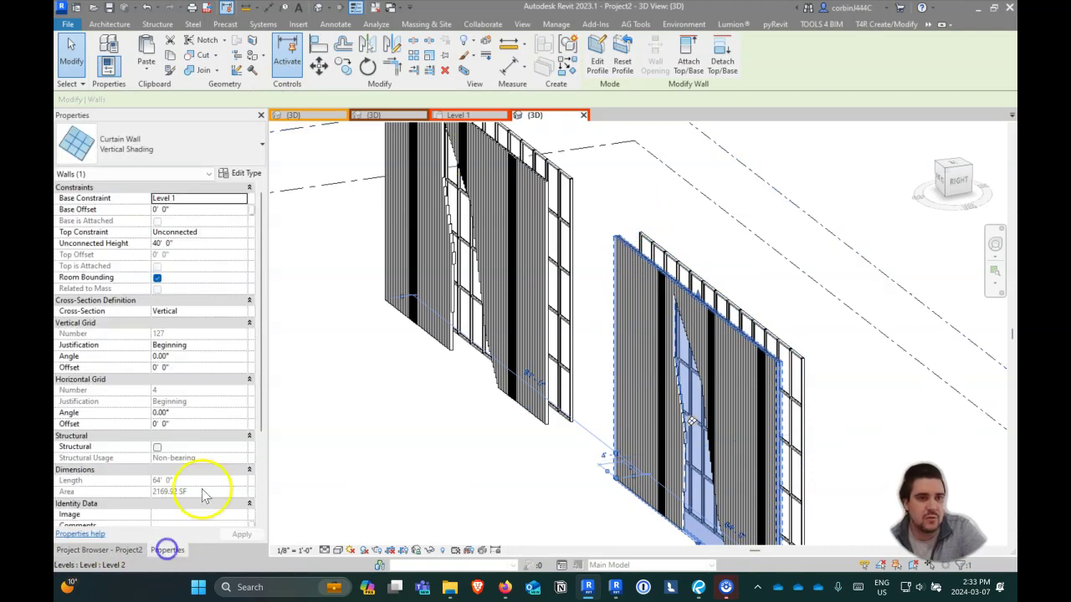
left_click(245, 174)
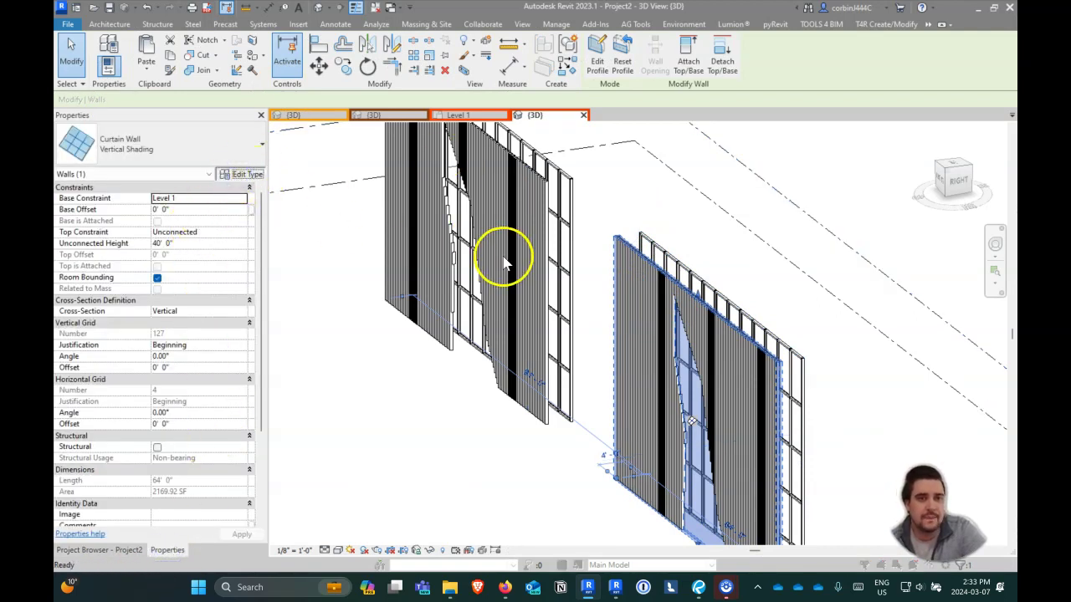
left_click(839, 53)
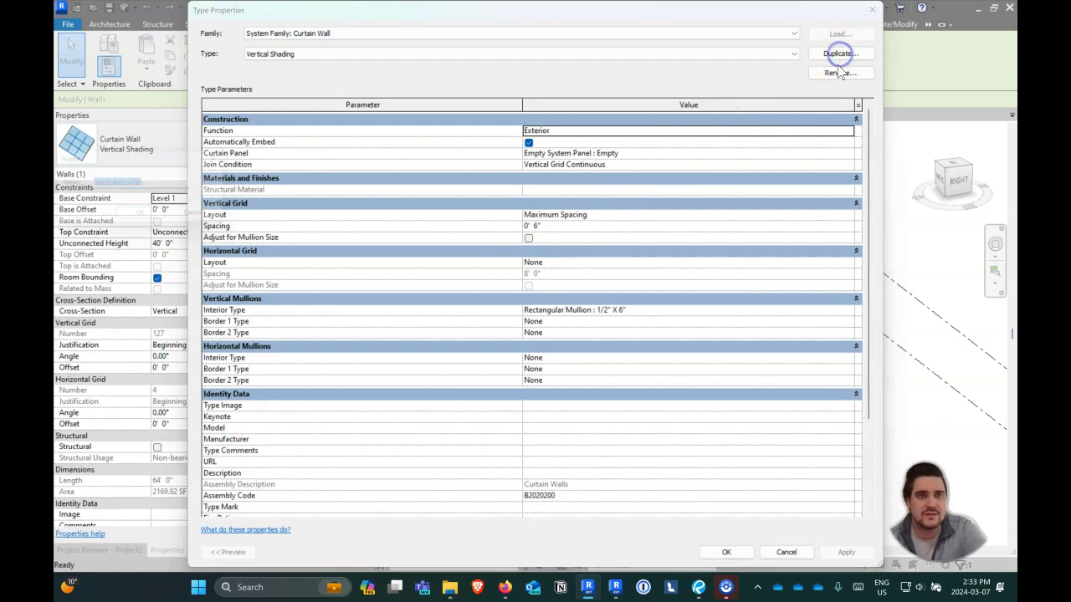
key("Return")
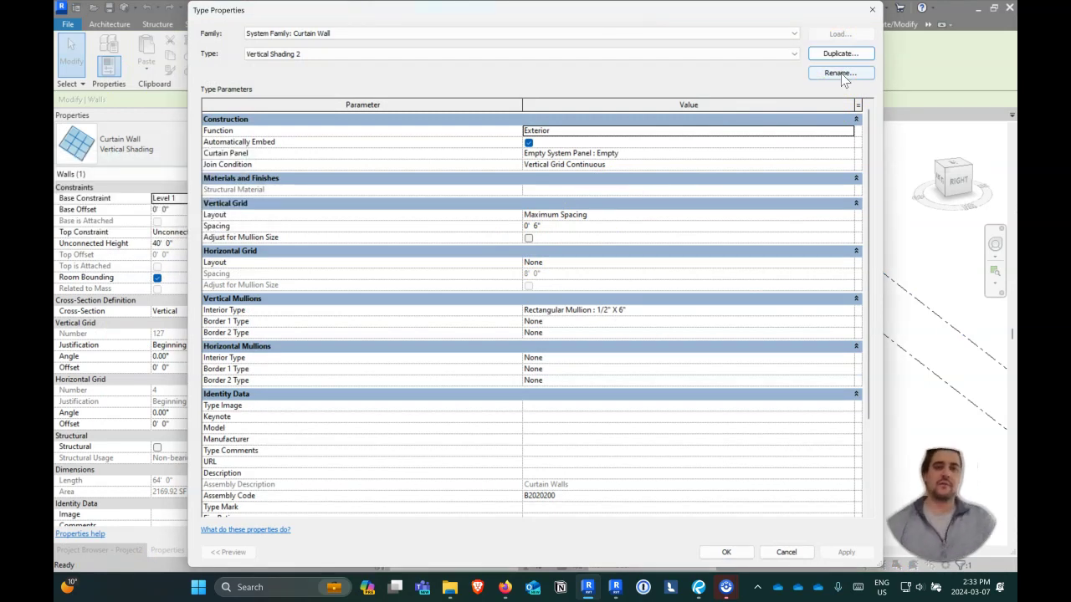
Step: Set the interior horizontal and vertical mullions of Vertical Shading 2 to Rectangular Mullion : 4" X 12"
left_click(848, 357)
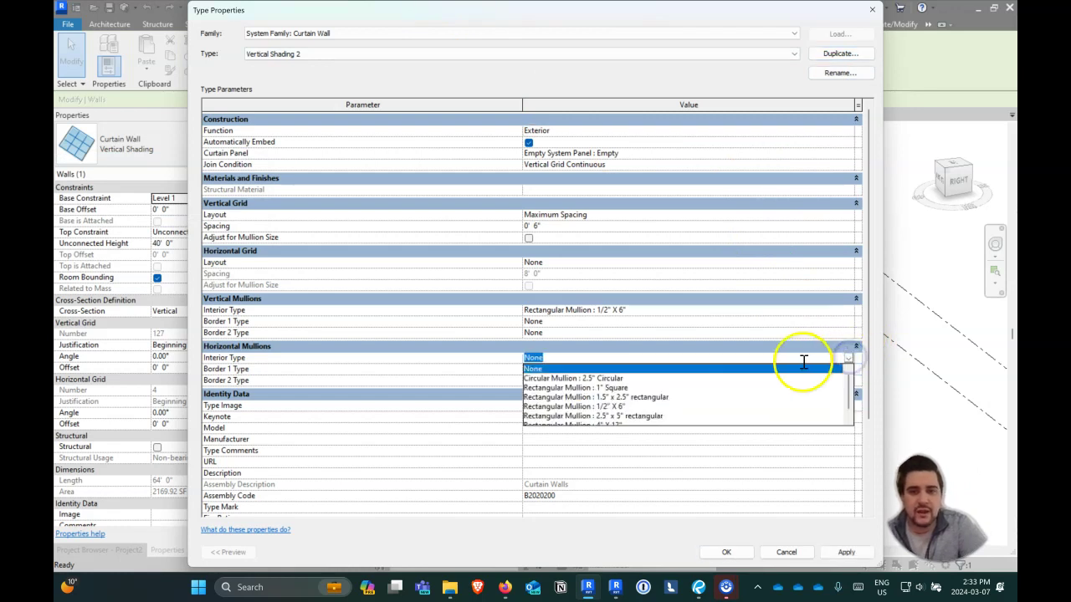
left_click(656, 419)
left_click(849, 311)
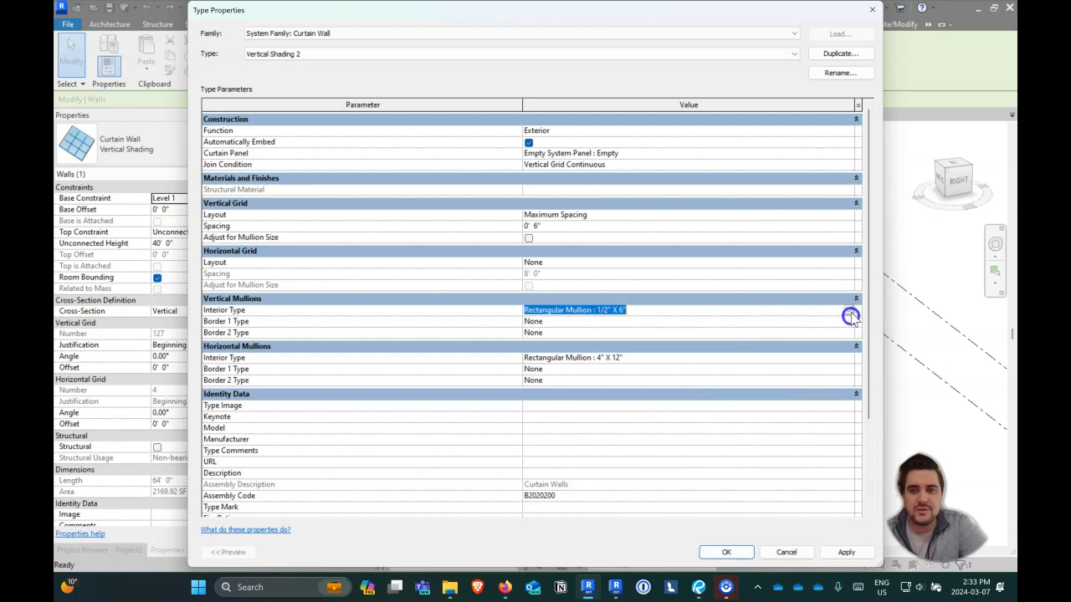
left_click(850, 310)
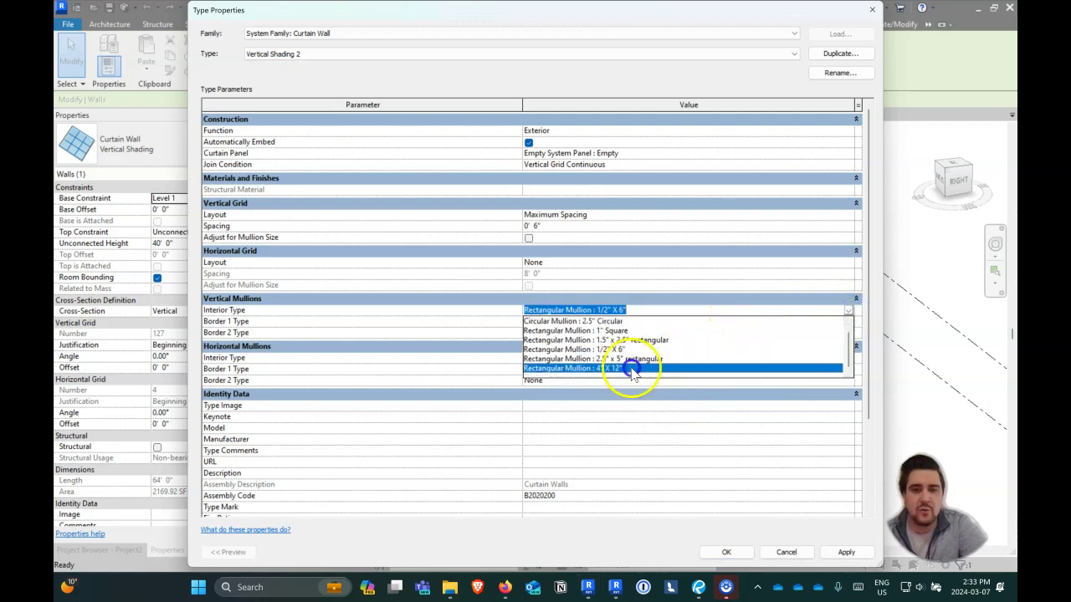
left_click(624, 369)
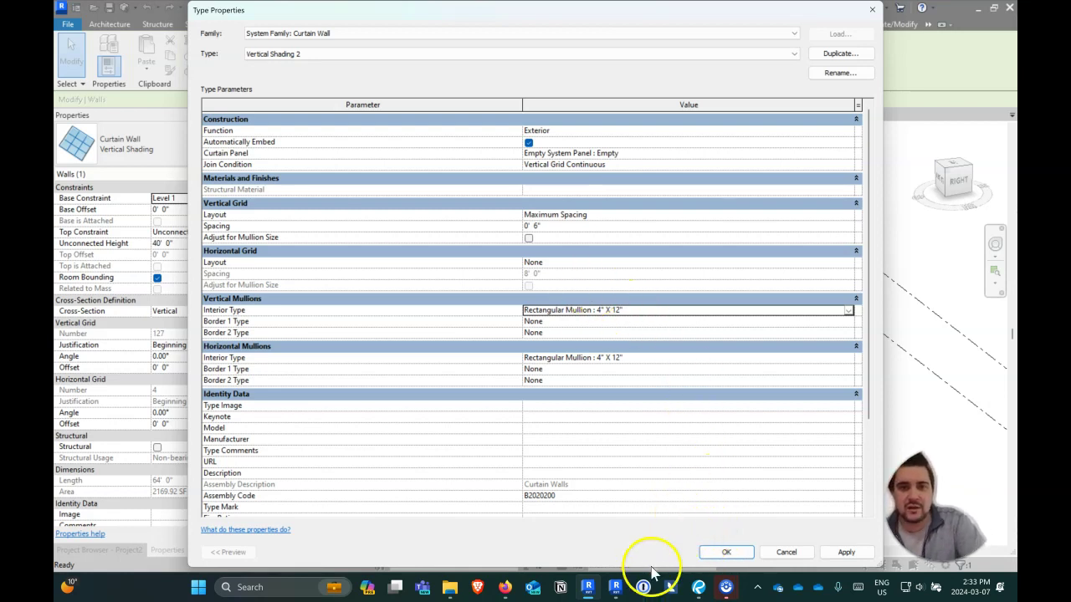
Step: Set Vertical Shading 2's vertical grid spacing to 3' 0" and its horizontal grid to Maximum Spacing at 3' 0", and confirm the type properties
left_click(564, 226)
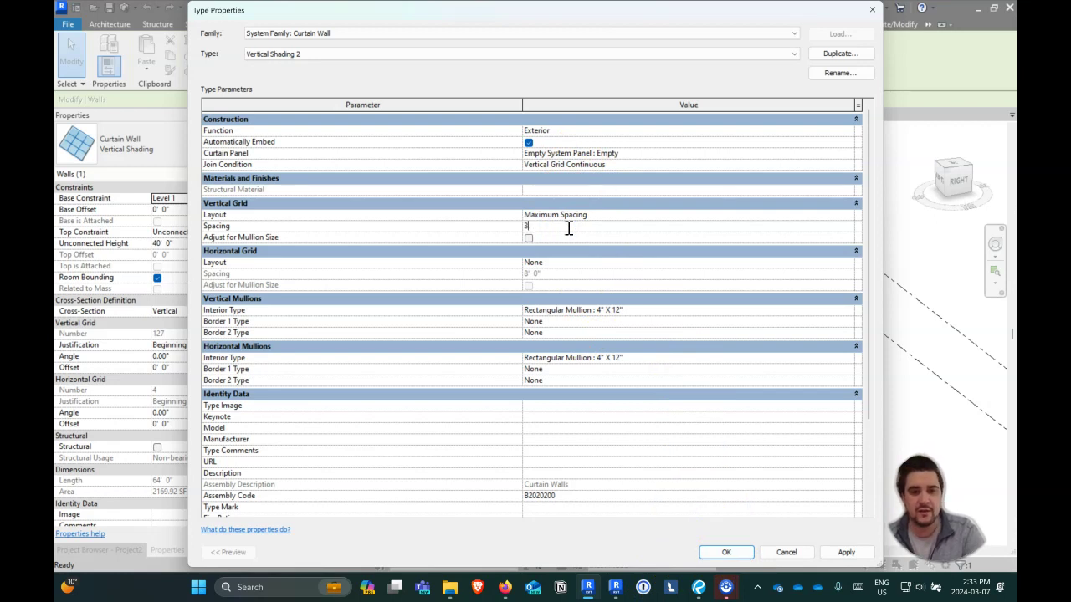
left_click(832, 261)
left_click(847, 262)
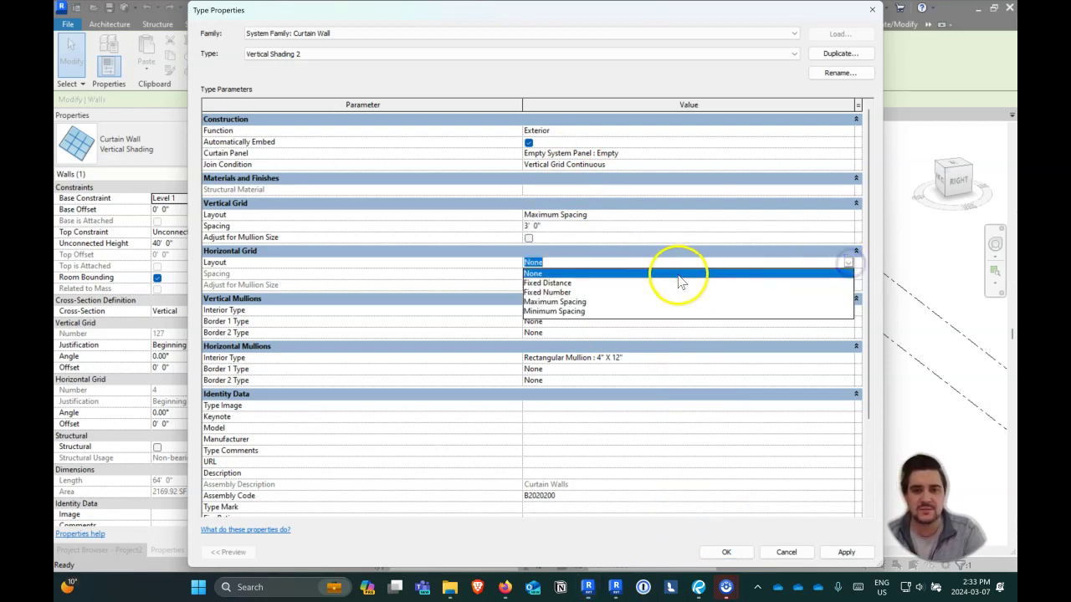
left_click(665, 302)
left_click(658, 275)
type("3' 0\"")
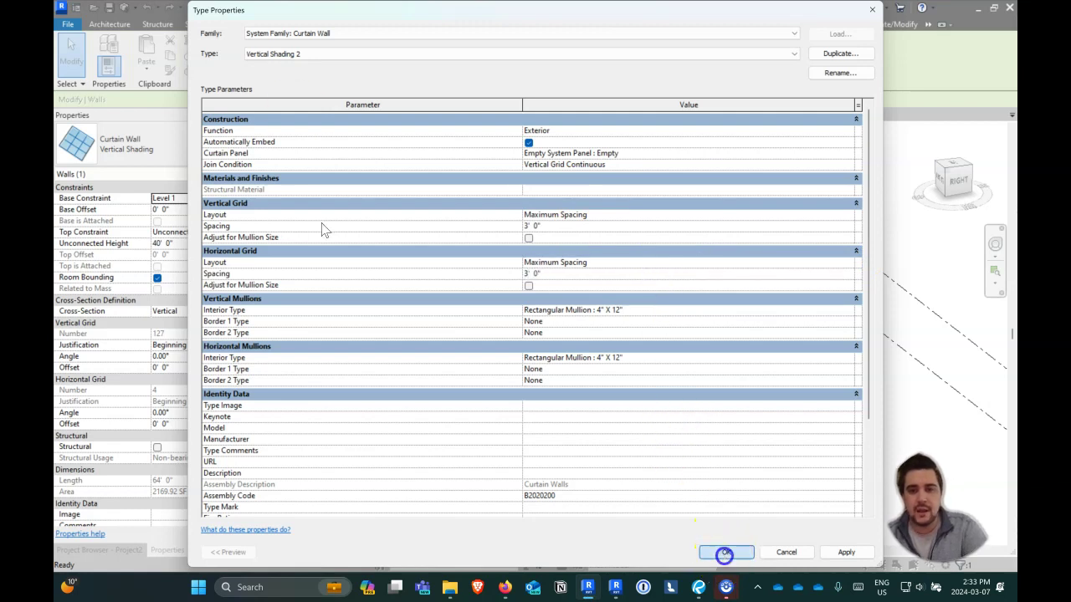
left_click(724, 552)
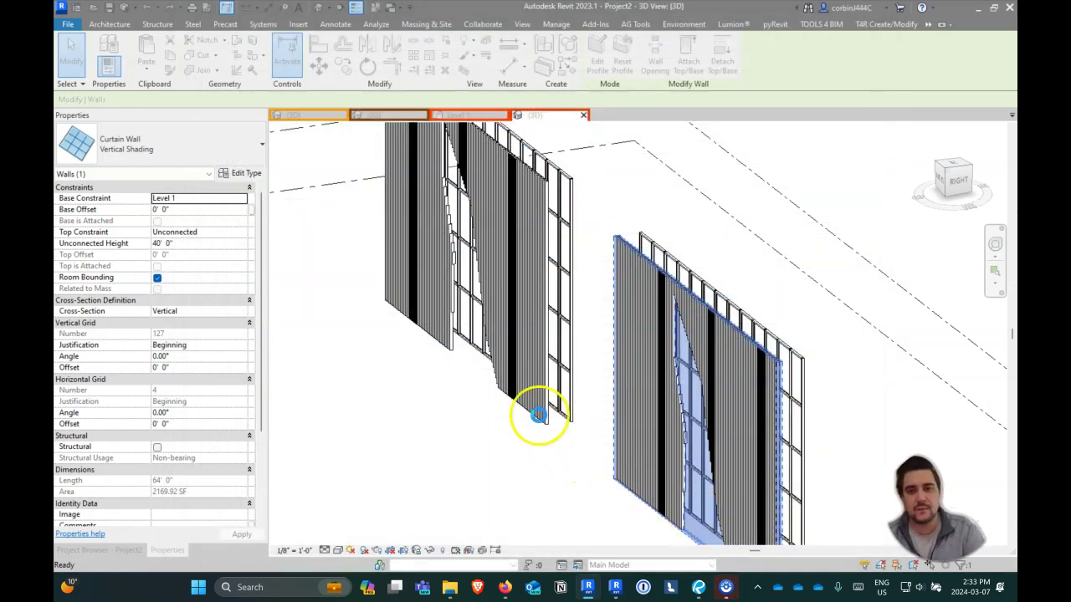
Step: Set both the horizontal and vertical grid angles of the Vertical Shading 2 wall to 45°
scroll(571, 474, "up", 3)
middle_click_drag(572, 473, 343, 432, "shift")
left_click(210, 413)
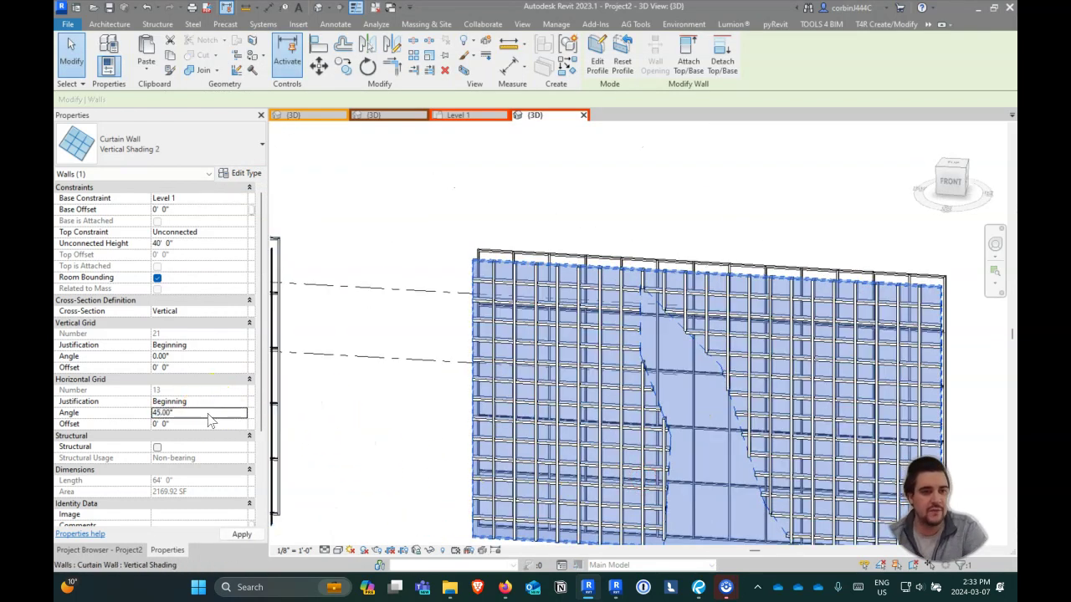
left_click(80, 356)
type("45")
key("Return")
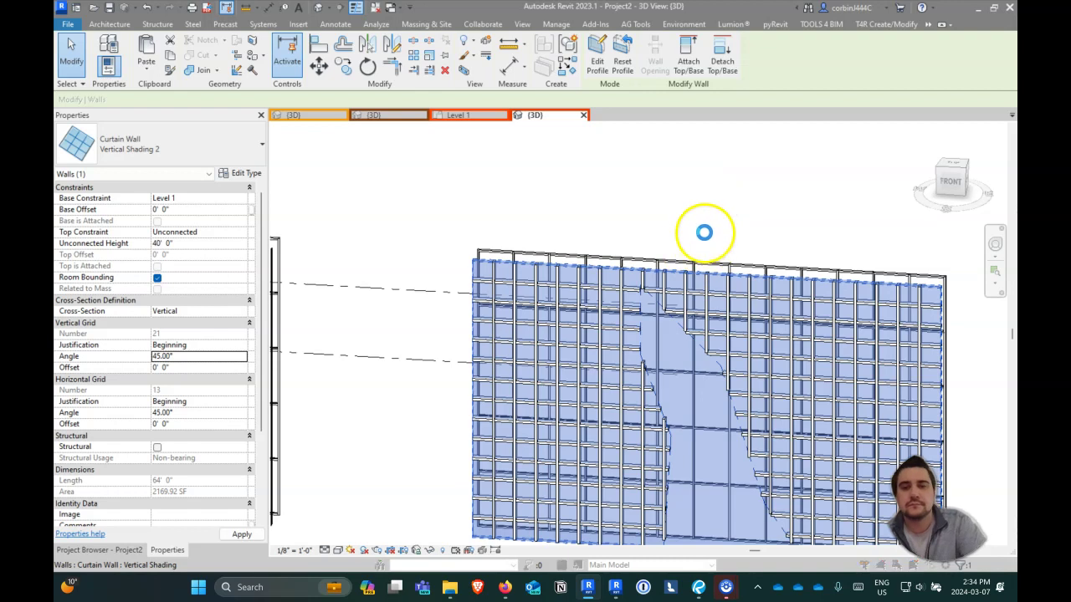
Step: Deselect the wall and examine how the crossing diagonal mullions sit in front of the storefront from several angles
left_click(593, 332)
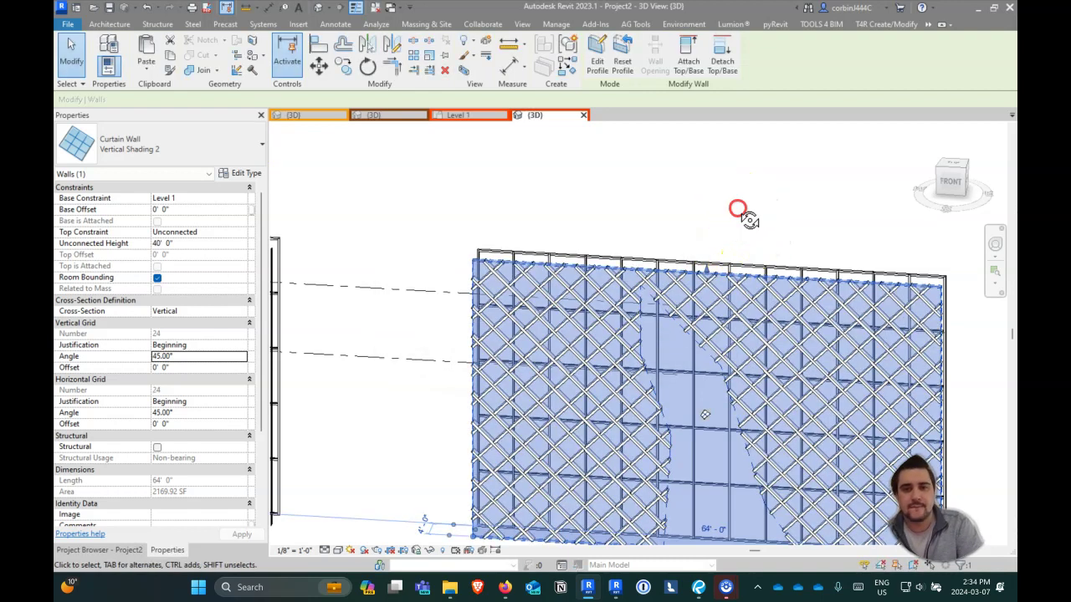
middle_click_drag(738, 209, 610, 208, "shift")
scroll(550, 222, "down", 2)
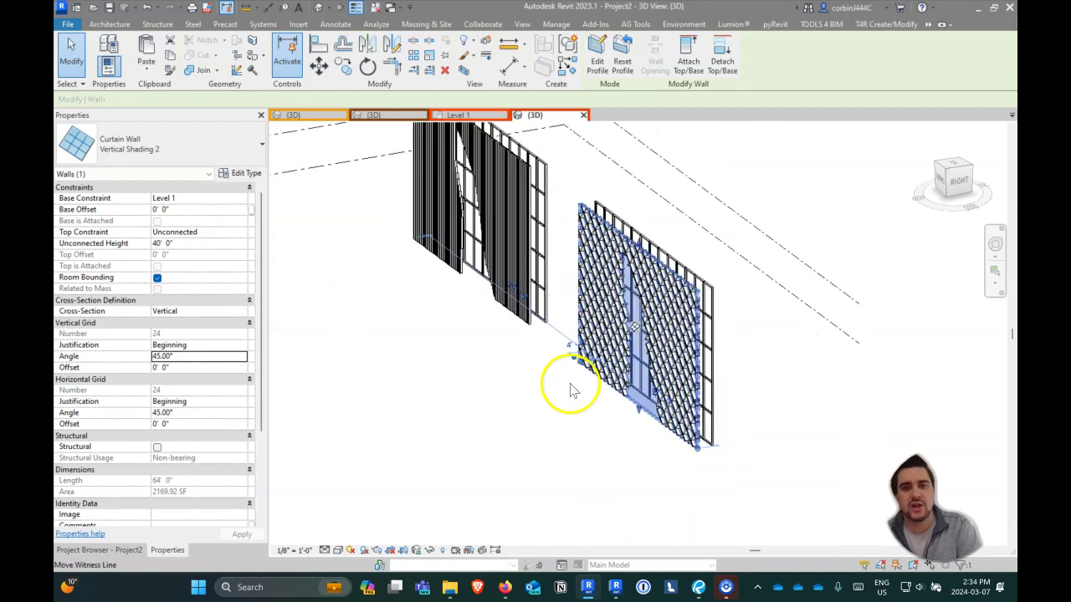
left_click(496, 444)
middle_click_drag(617, 477, 402, 515, "shift")
scroll(688, 432, "up", 4)
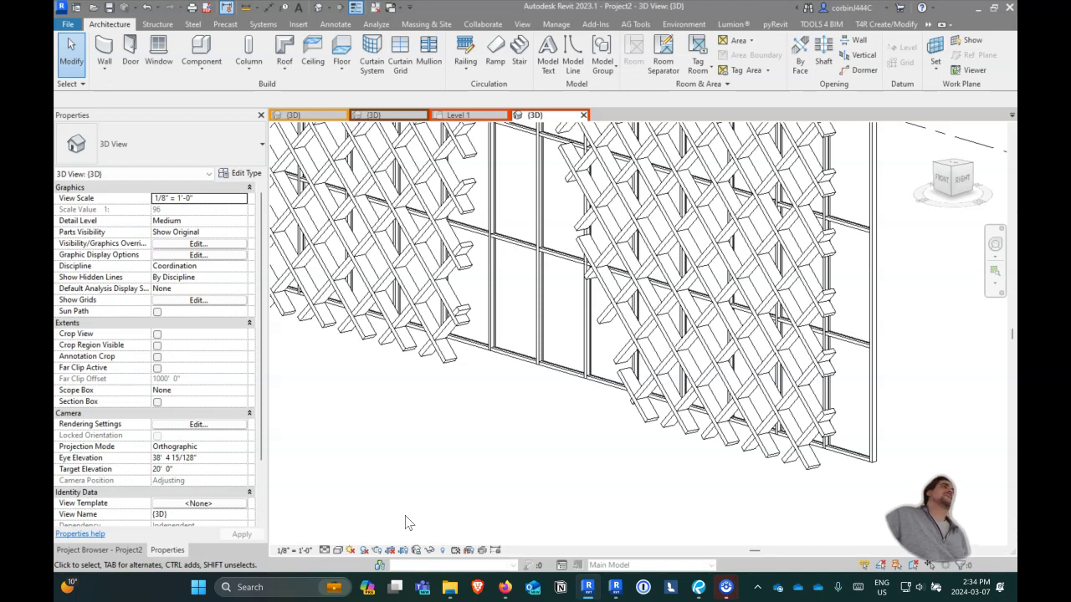
left_click(62, 552)
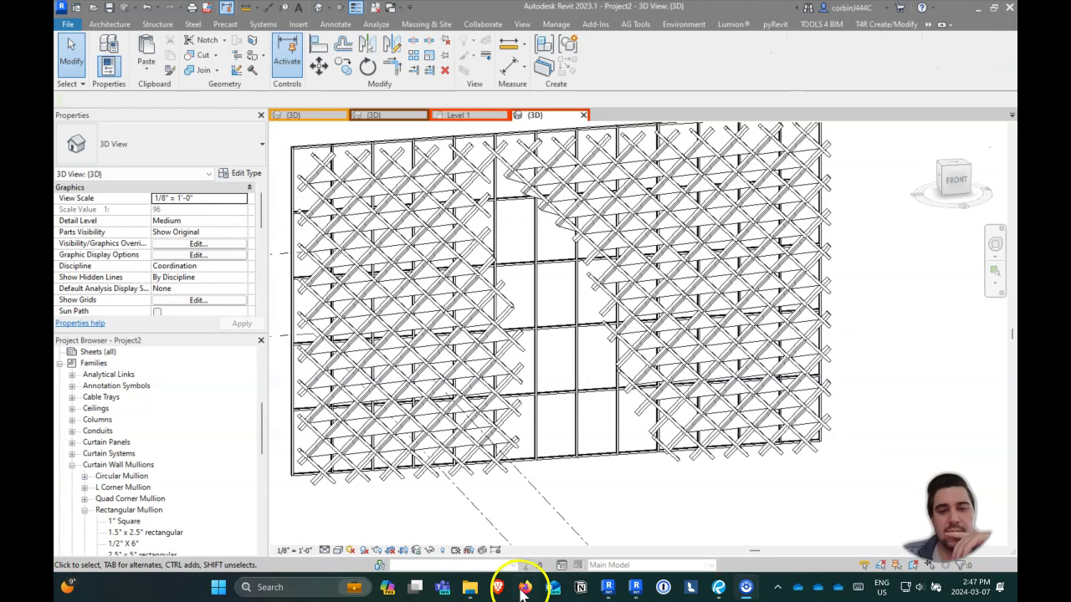
Step: Switch to Firefox to view the facade reference image on Pinterest, and return to Revit
left_click(550, 590)
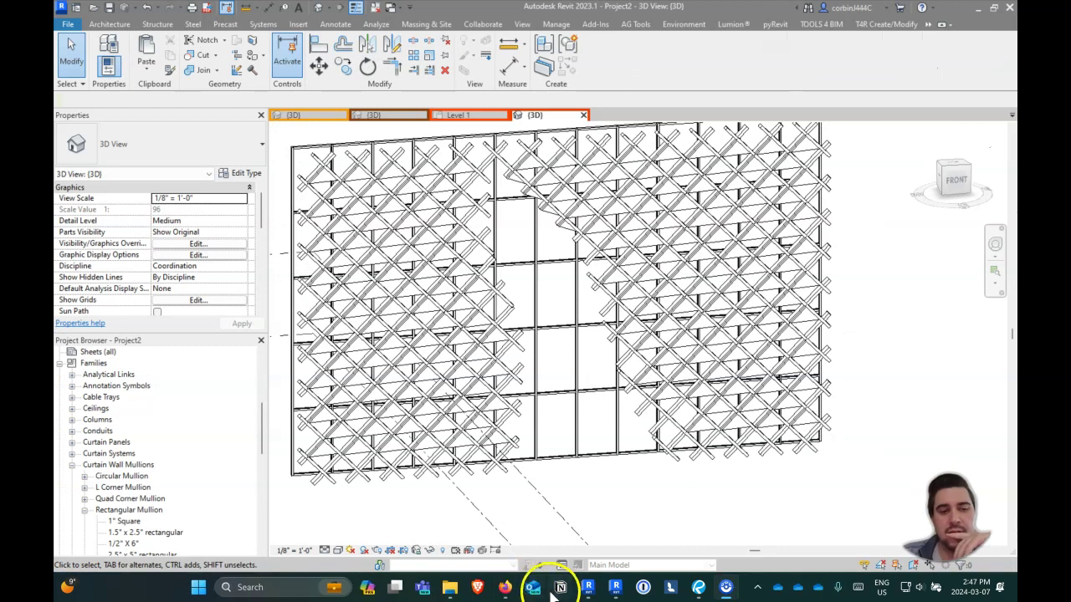
left_click(505, 587)
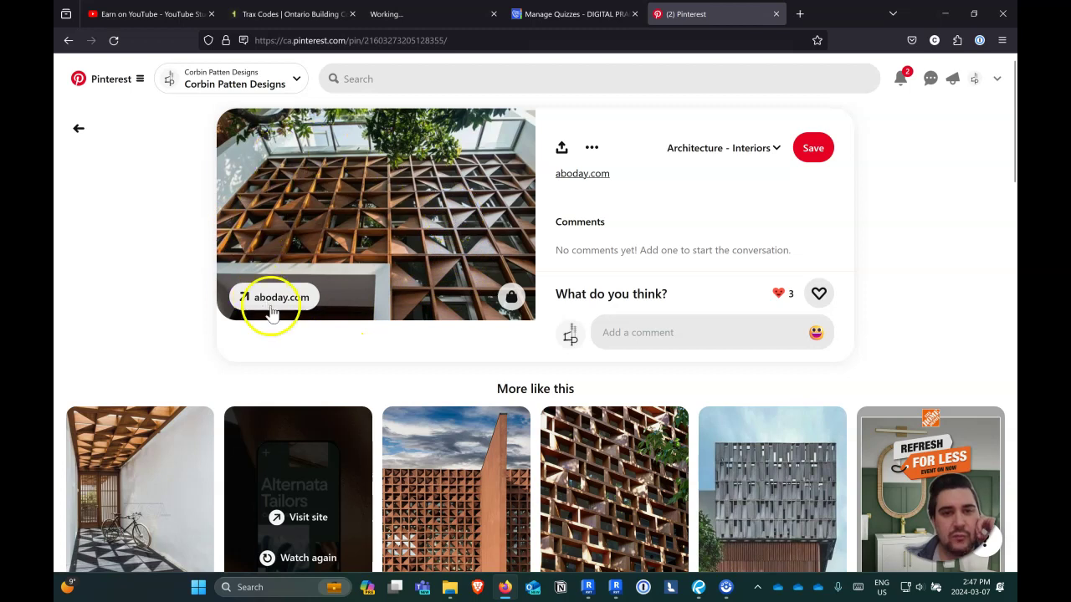
left_click(595, 591)
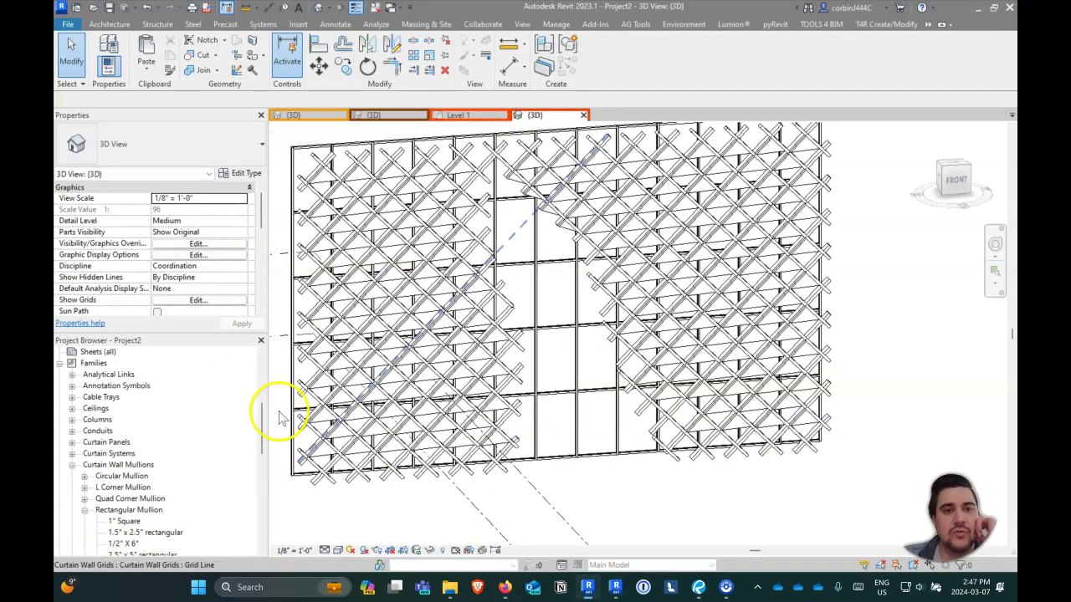
left_click(67, 24)
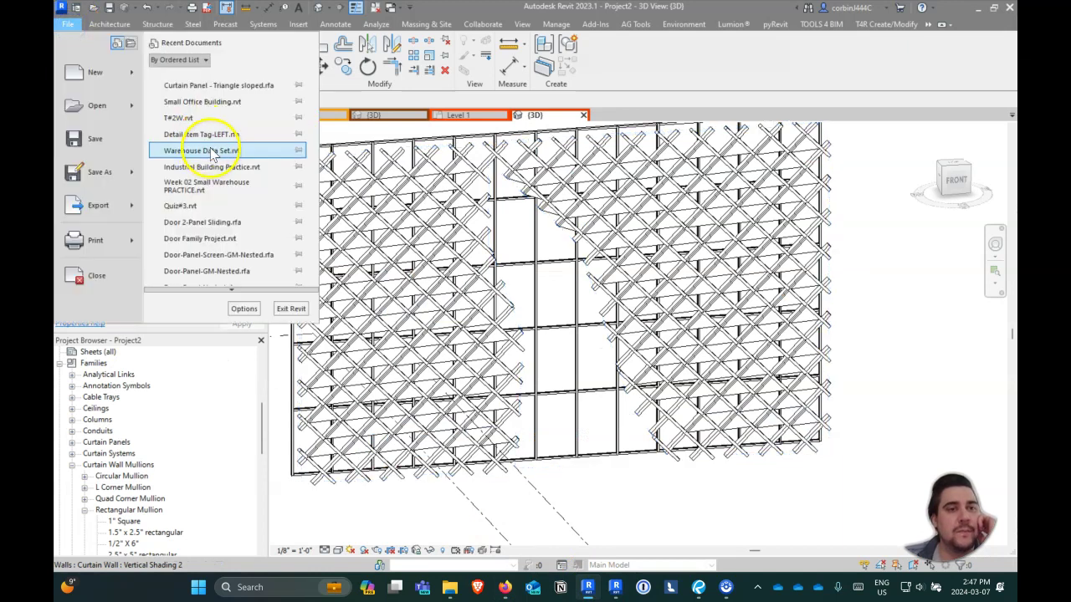
left_click(125, 79)
key("ctrl+n")
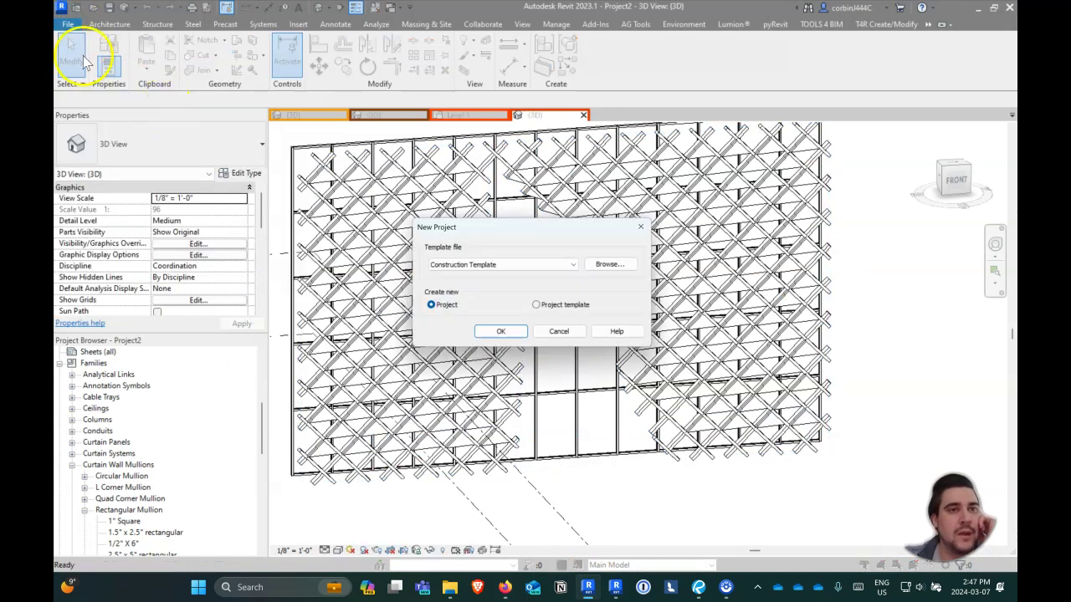
key("Escape")
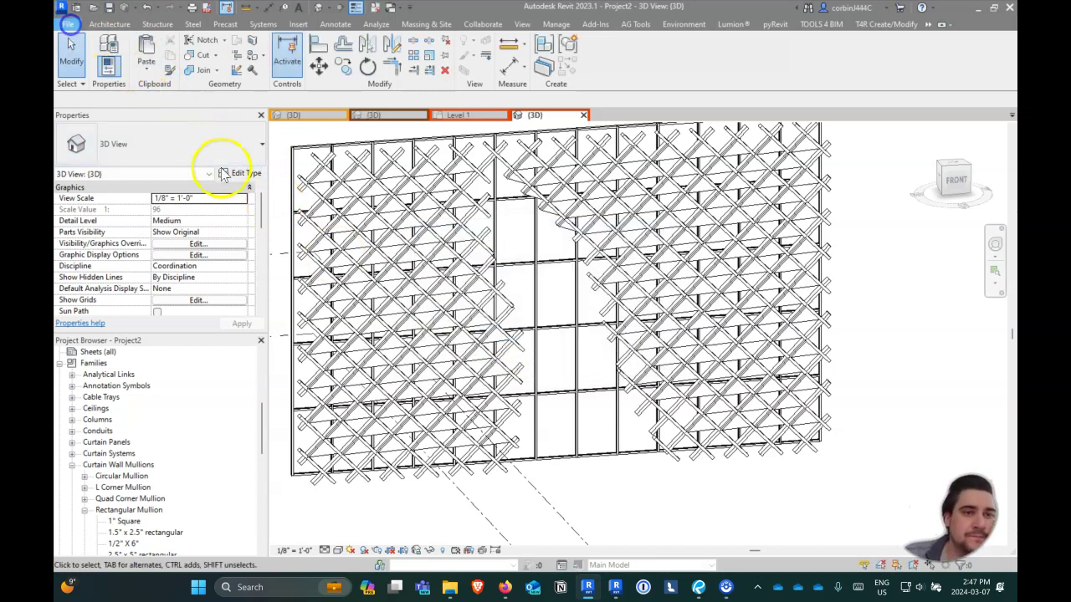
Step: Create a new family from the Curtain Wall Panel.rft template in the English-Imperial folder
left_click(68, 26)
mouse_move(132, 77)
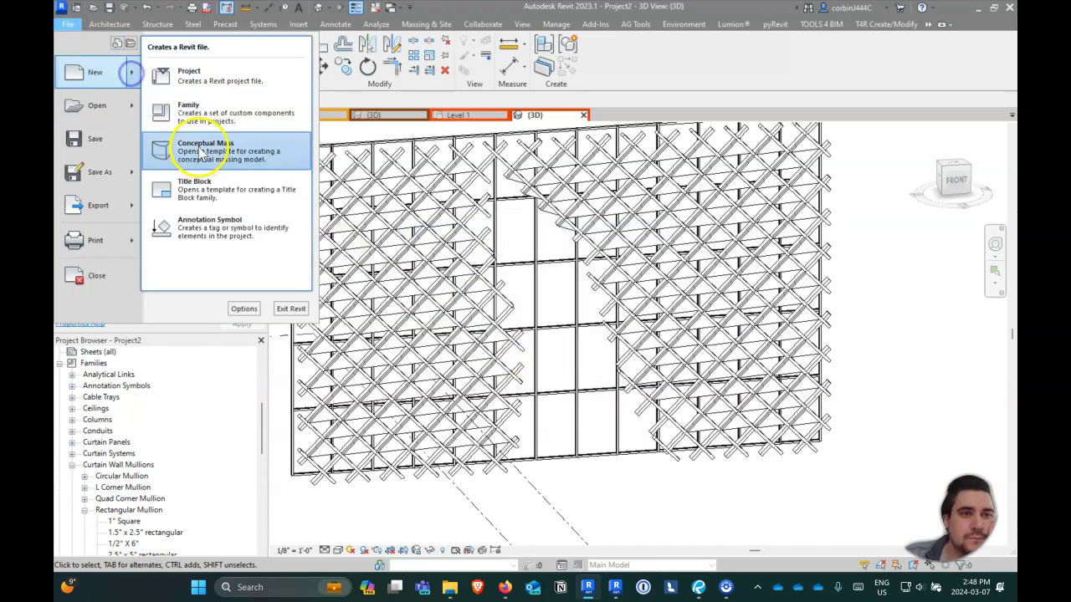
left_click(201, 124)
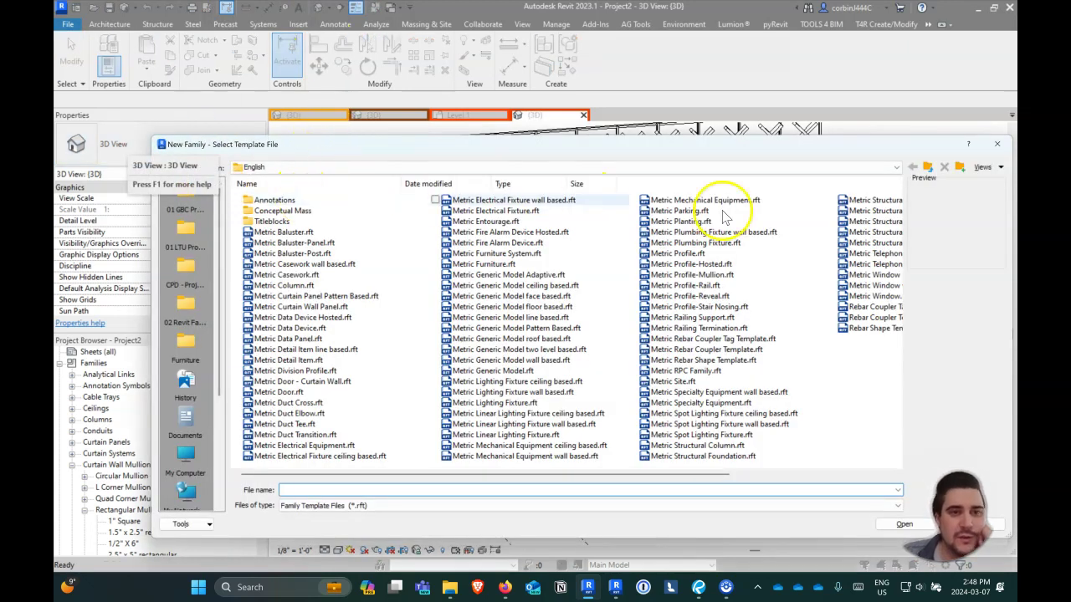
left_click(926, 166)
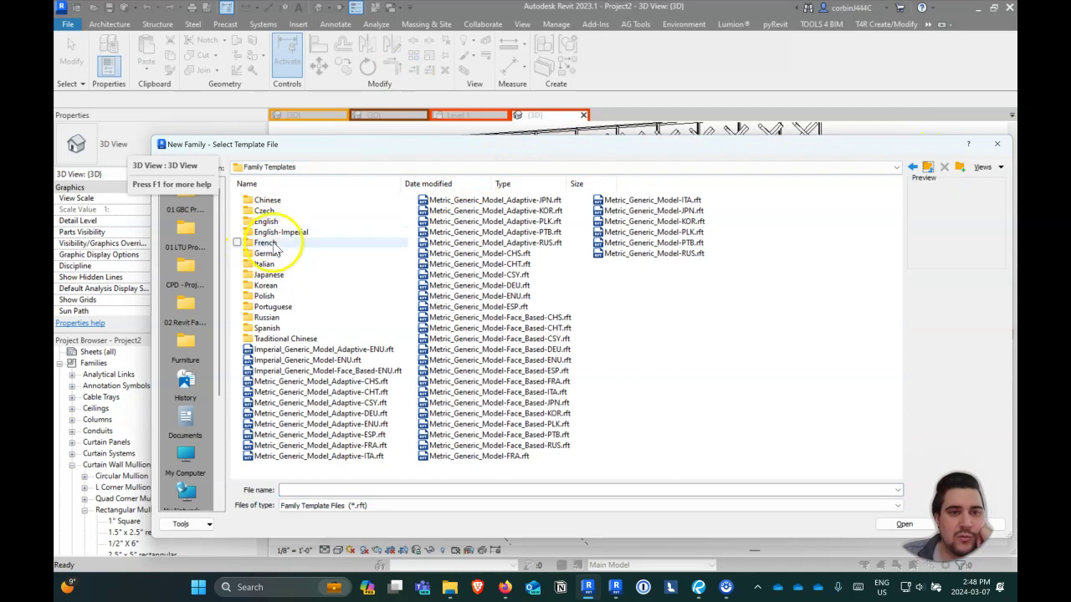
double_click(281, 232)
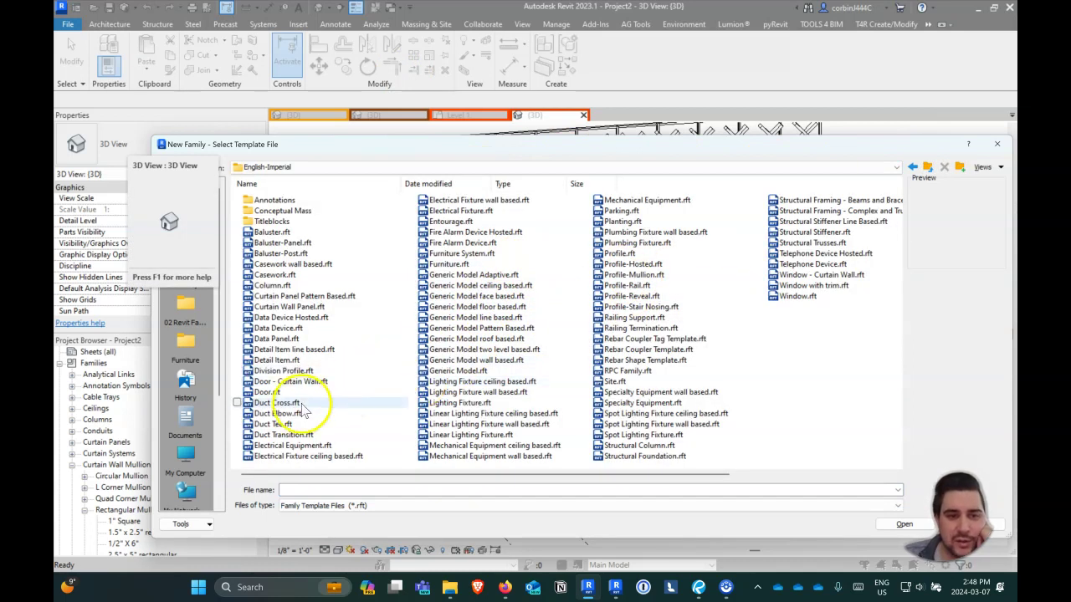
left_click(284, 306)
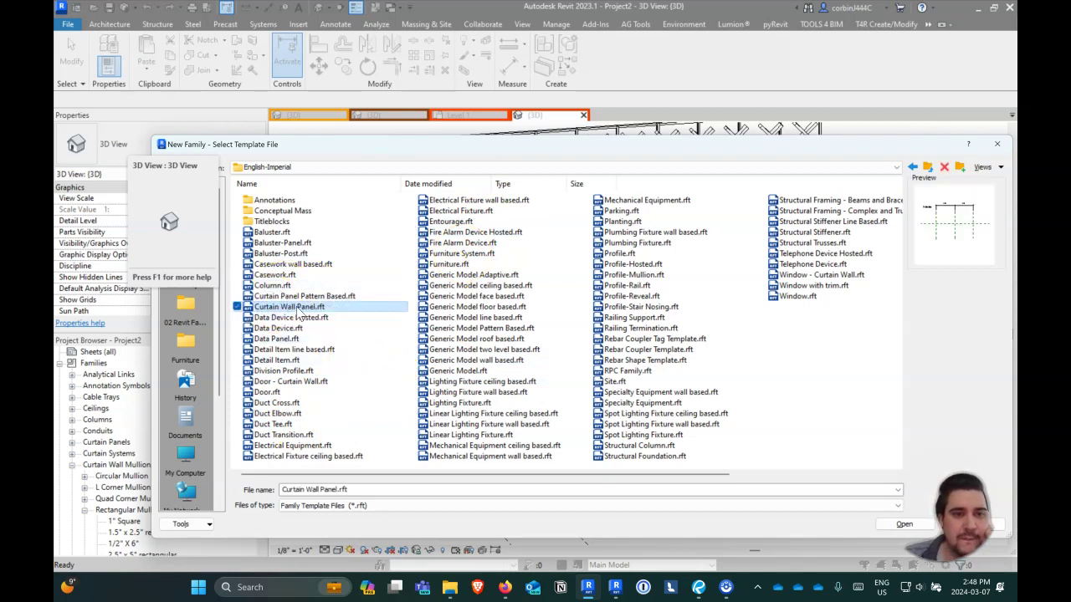
double_click(297, 308)
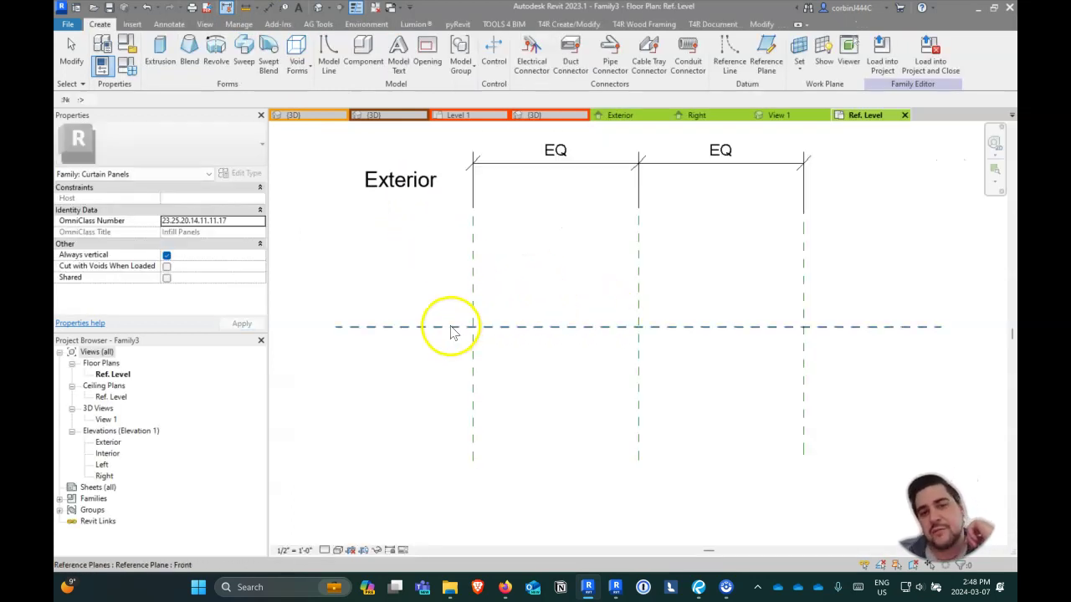
Step: Draw a horizontal reference plane about 2" below the Front reference plane in the Ref. Level plan
left_click(452, 327)
key("Escape")
key("r")
key("p")
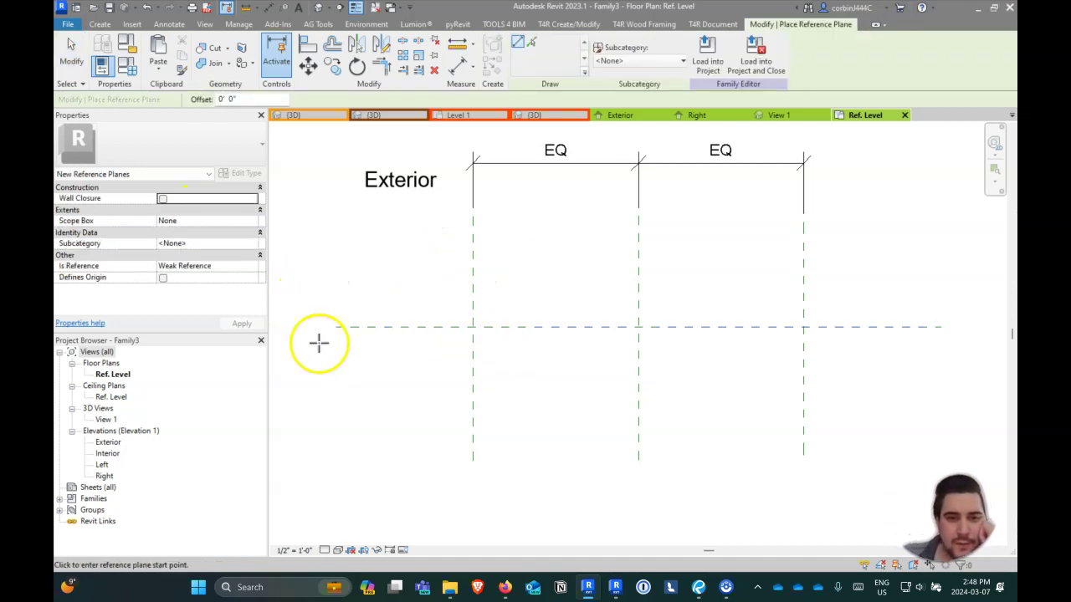
left_click(336, 336)
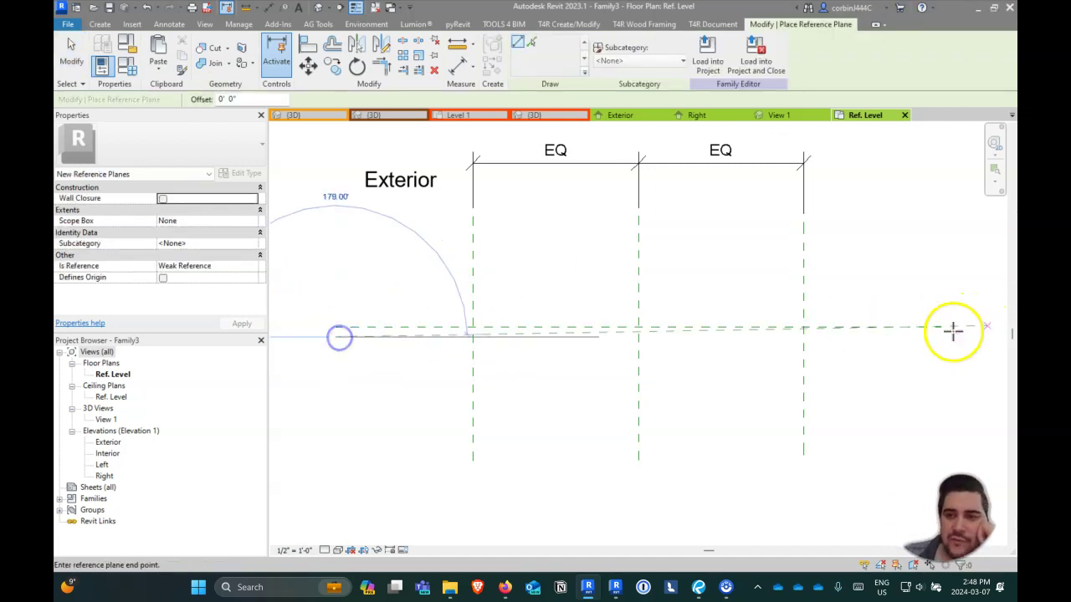
left_click(944, 333)
Step: Draw two more horizontal reference planes about 8" and 10" below the previous one, and leave the Reference Plane command
left_click(335, 417)
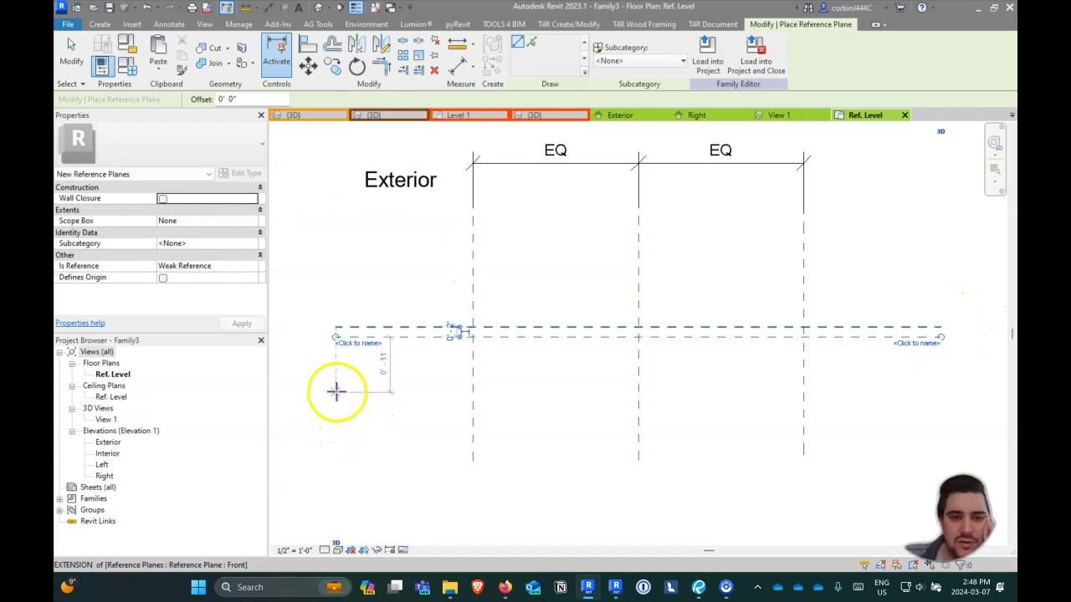
left_click(335, 390)
left_click(941, 385)
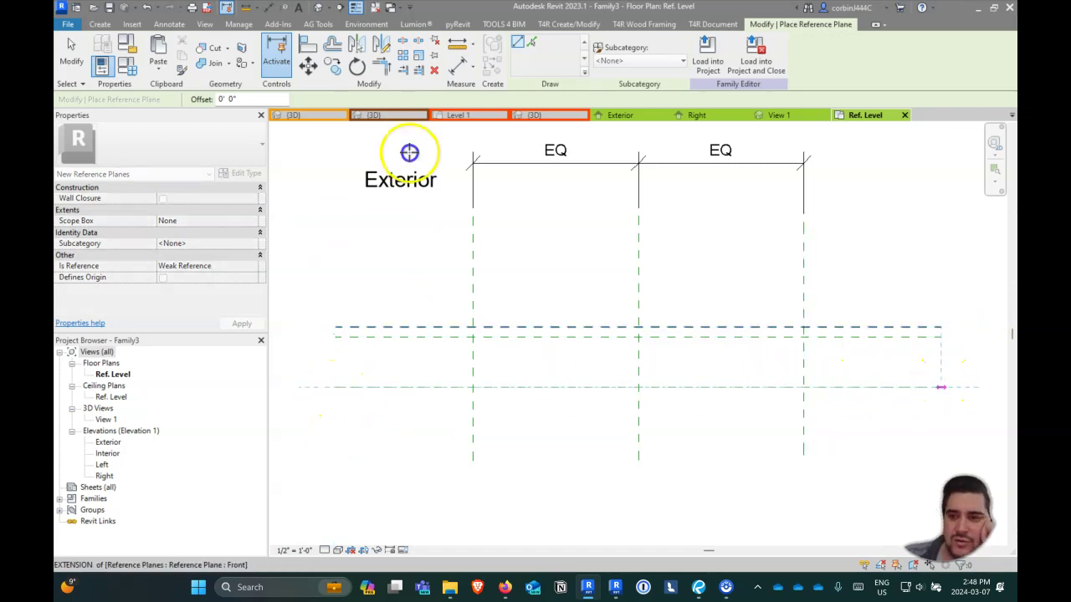
left_click(941, 376)
left_click(338, 377)
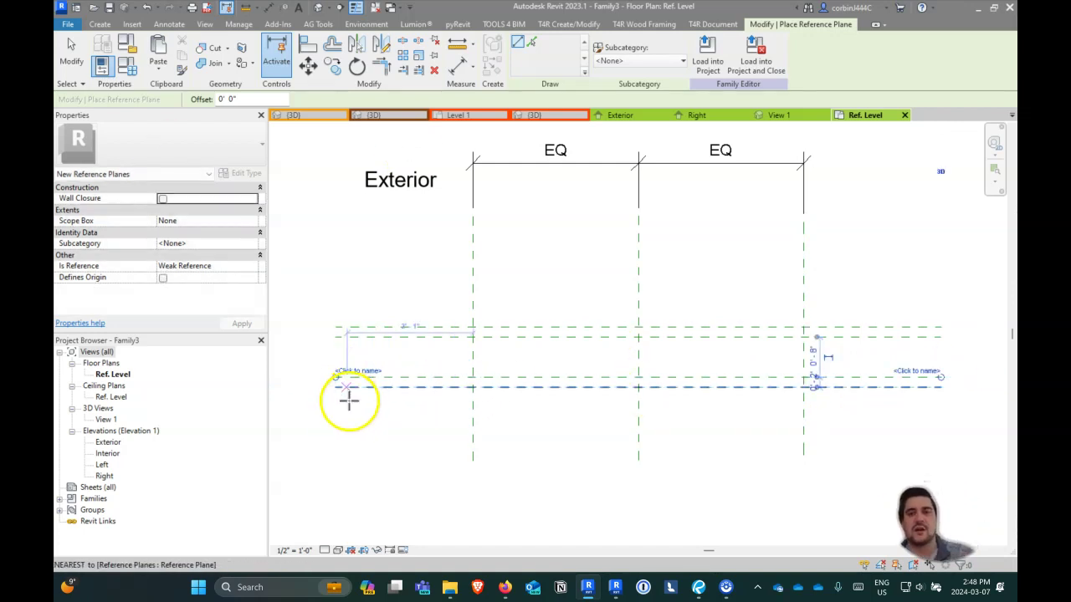
key("Escape")
key("Escape")
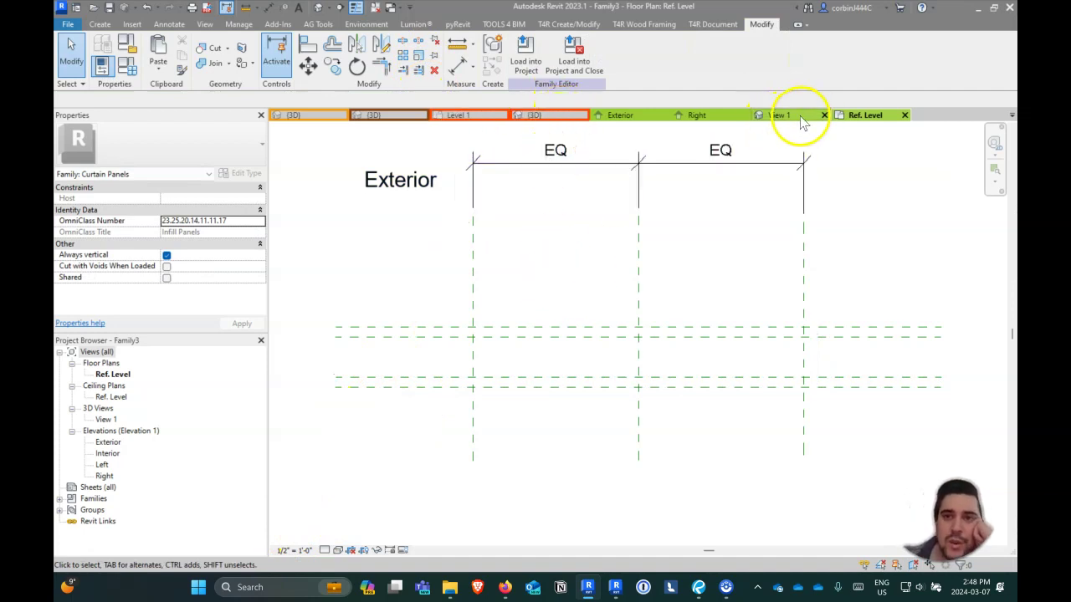
Step: Switch to Firefox to study the triangular panels in the Pinterest facade image, and go back to the family in Revit
left_click(505, 587)
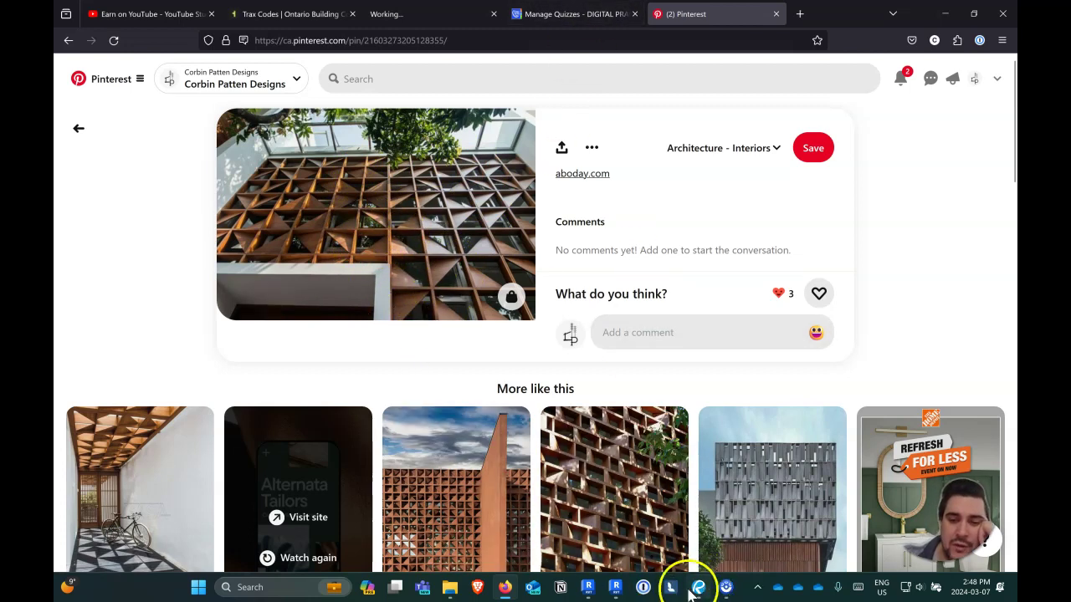
mouse_move(616, 590)
left_click(592, 551)
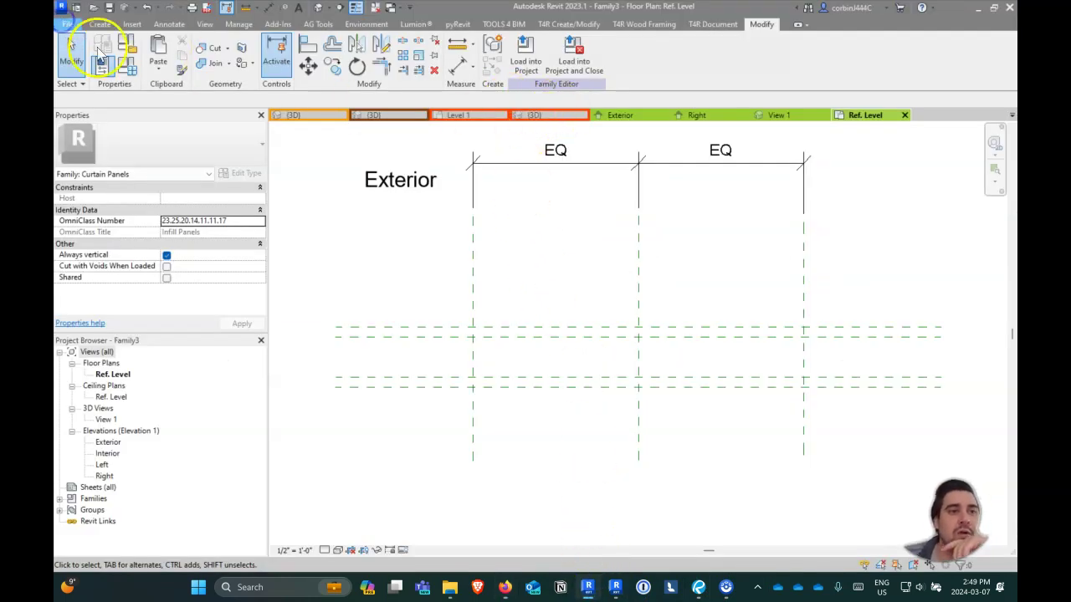
Step: Open the family Curtain Panel - Triangle sloped.rfa and examine its wedge-shaped panel in 3D
left_click(67, 23)
key("Escape")
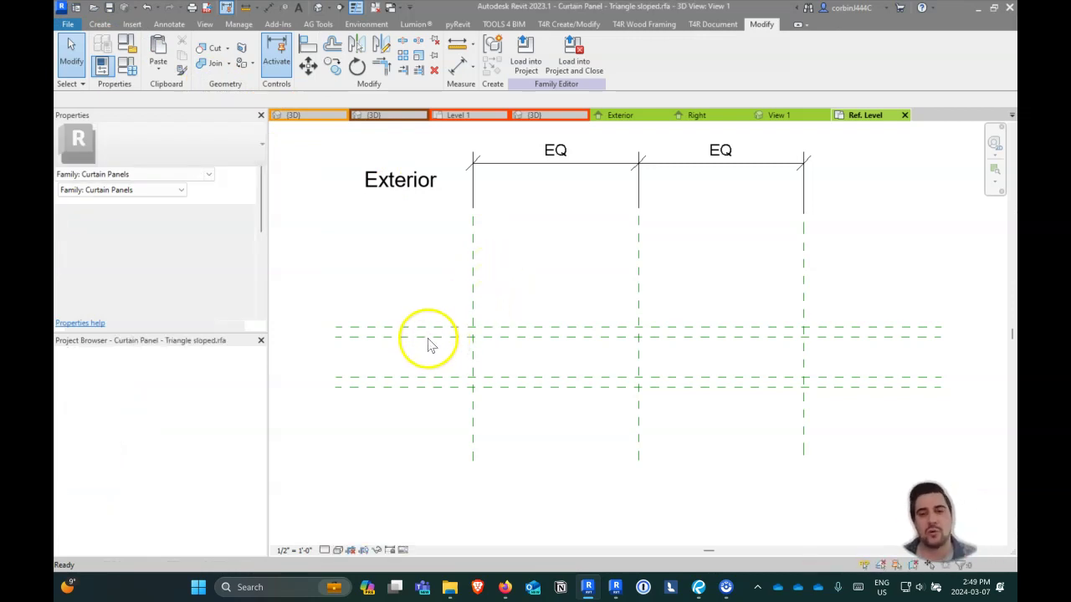
middle_click_drag(410, 377, 659, 384, "shift")
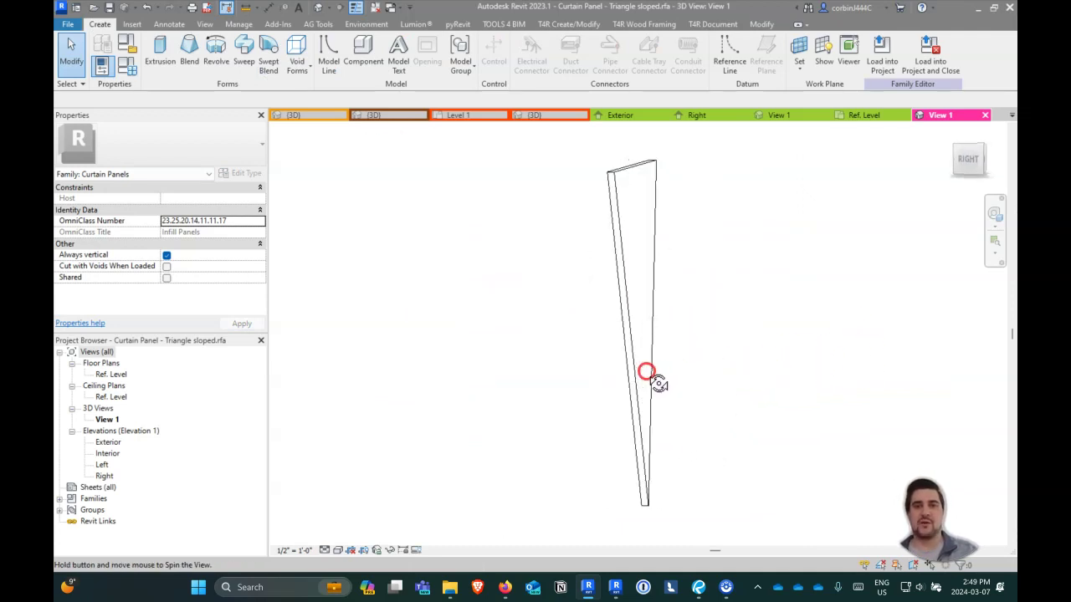
Step: Start an extrusion in Family3's Exterior elevation, picking Ref. Level and the right vertical reference plane as sketch lines, and lock the vertical line
left_click(850, 118)
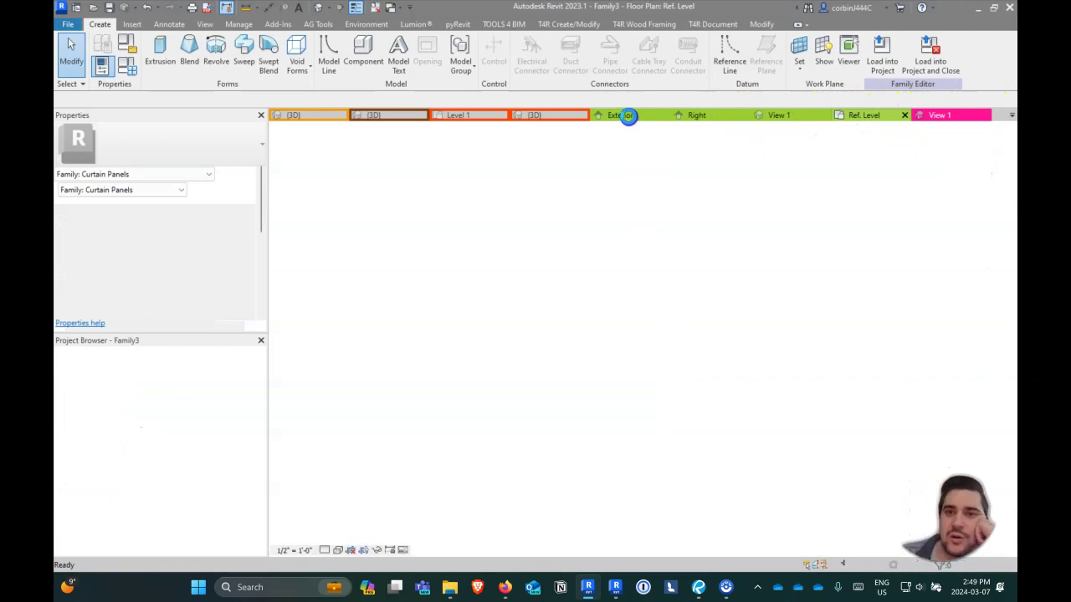
left_click(627, 116)
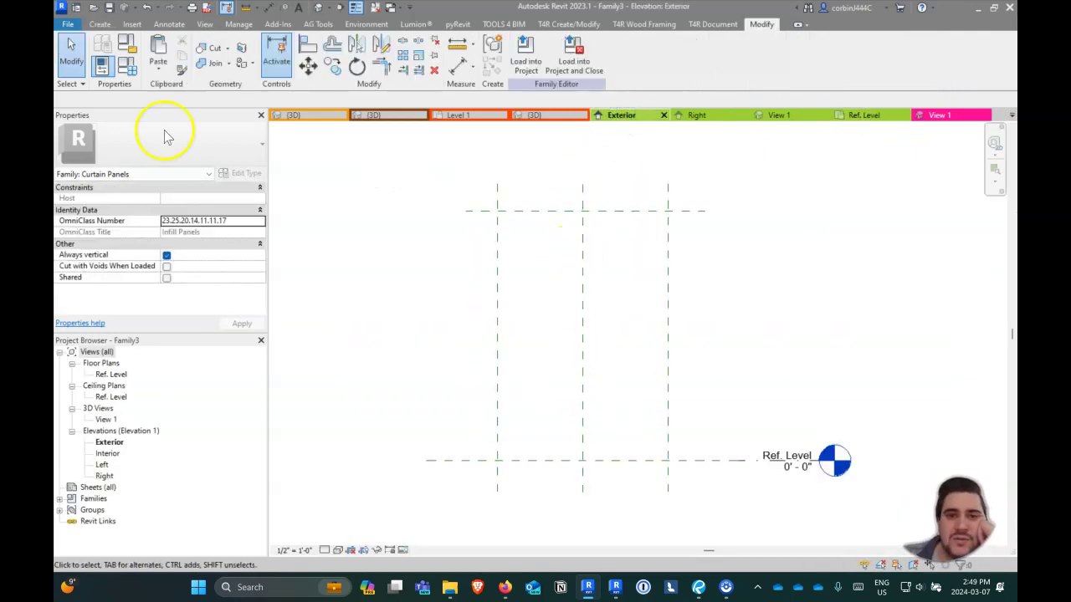
left_click(99, 24)
left_click(159, 50)
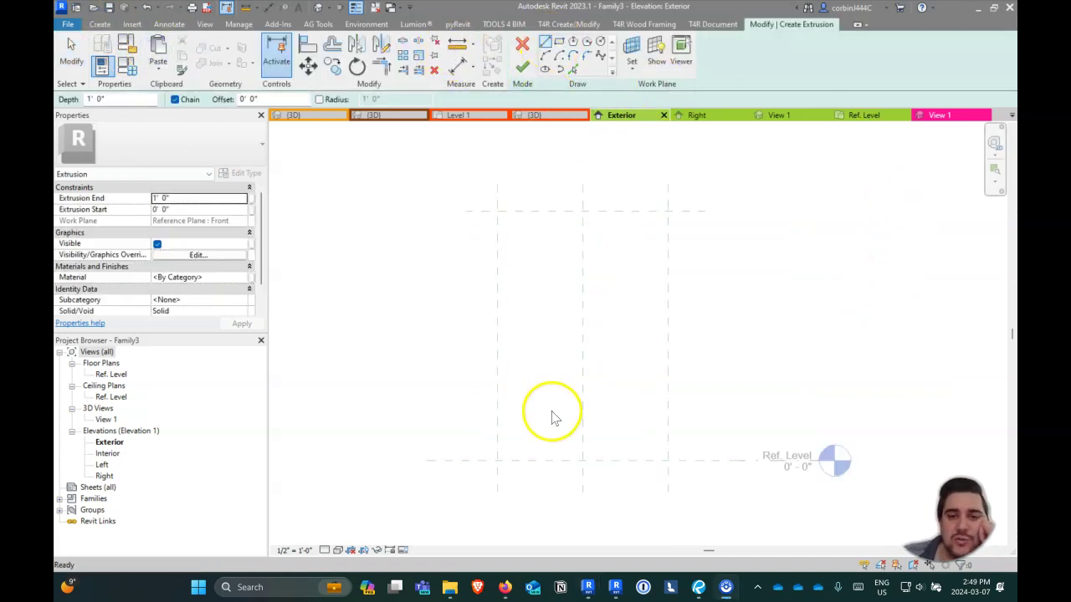
left_click(573, 68)
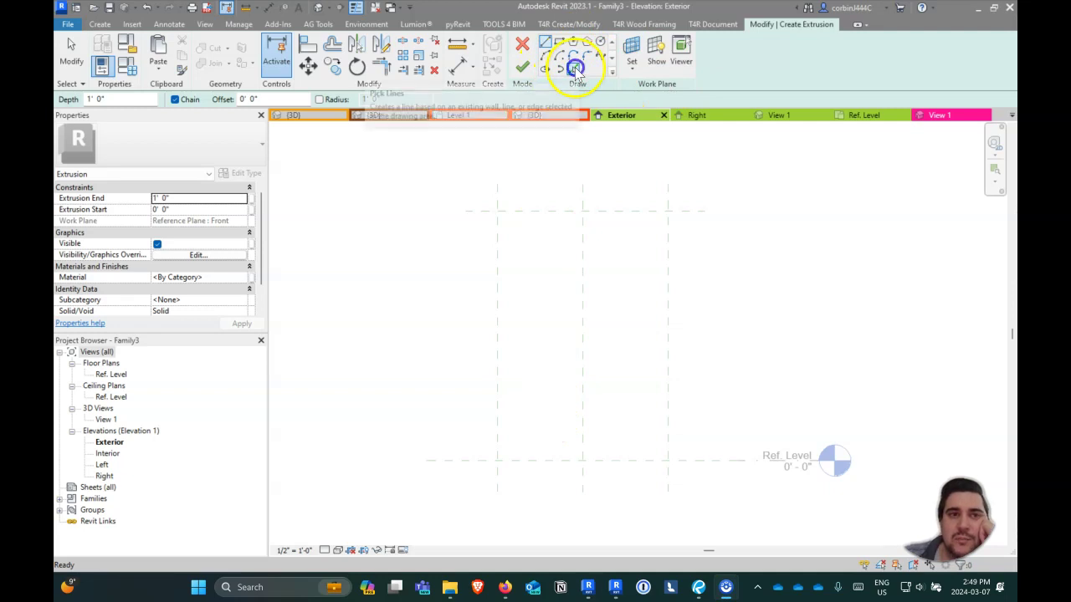
left_click(619, 460)
left_click(669, 397)
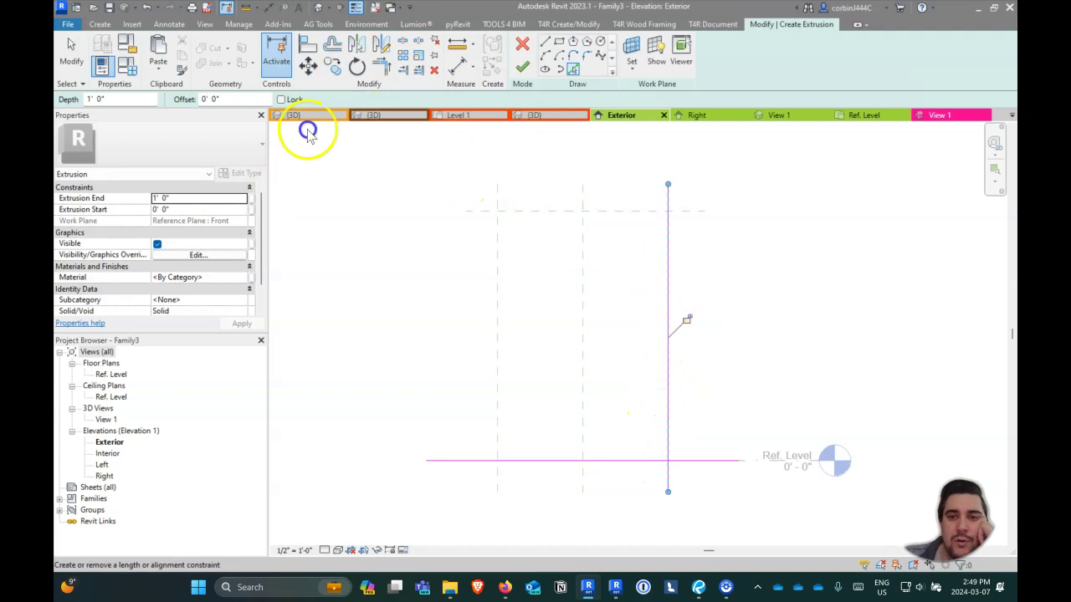
left_click(623, 431)
key("Escape")
left_click(613, 462)
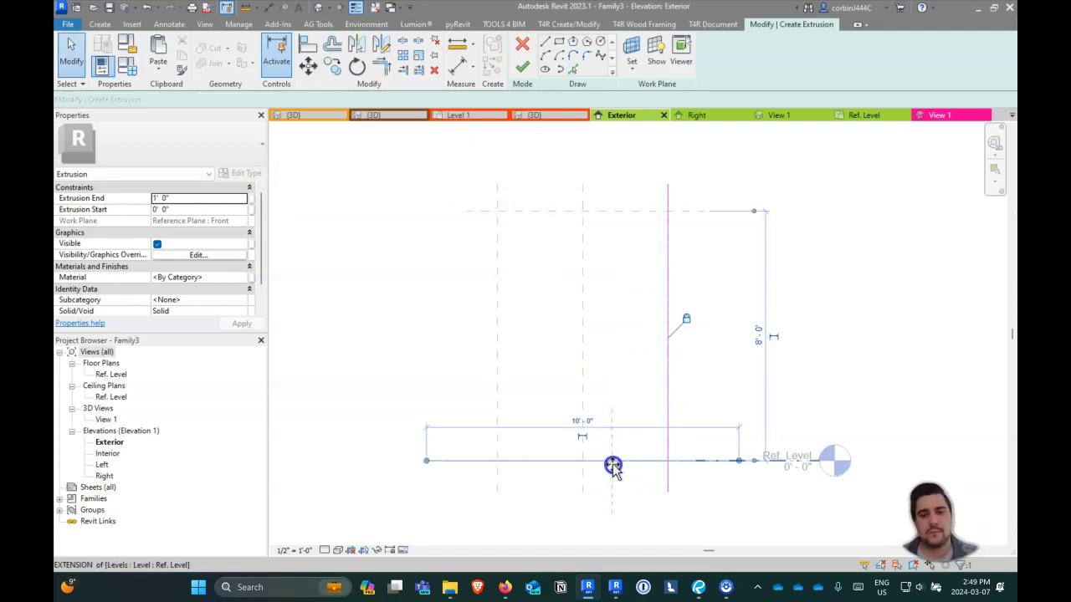
key("Escape")
Step: Draw a diagonal sketch line from the lower-left reference plane intersection to the upper-right intersection
left_click(545, 41)
left_click(498, 458)
left_click(668, 209)
key("Escape")
key("Escape")
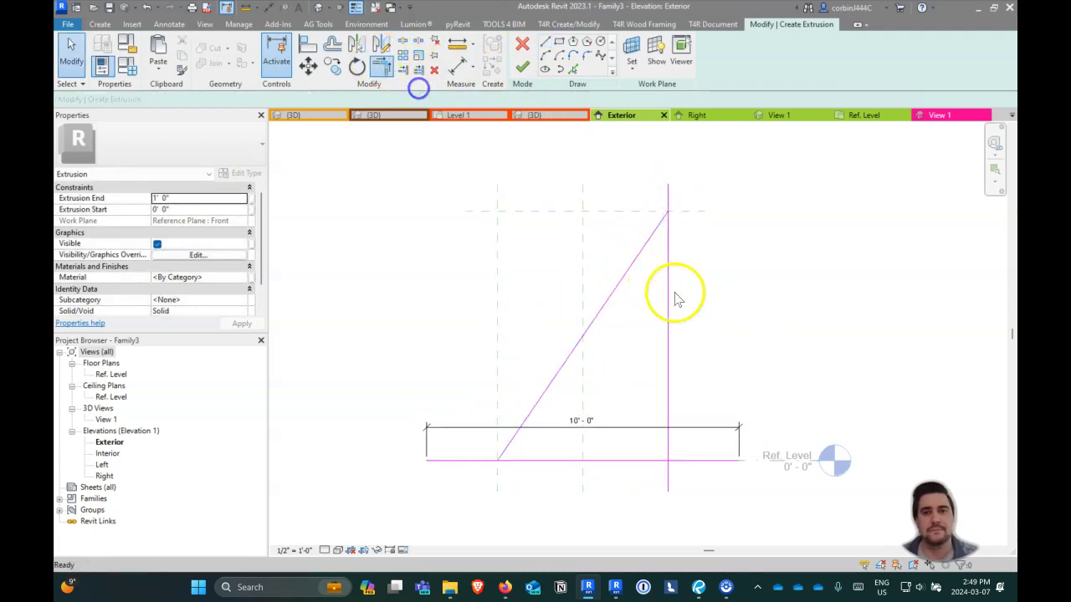
Step: Trim the extrusion sketch lines into a closed right triangle and finish the extrusion
left_click(641, 244)
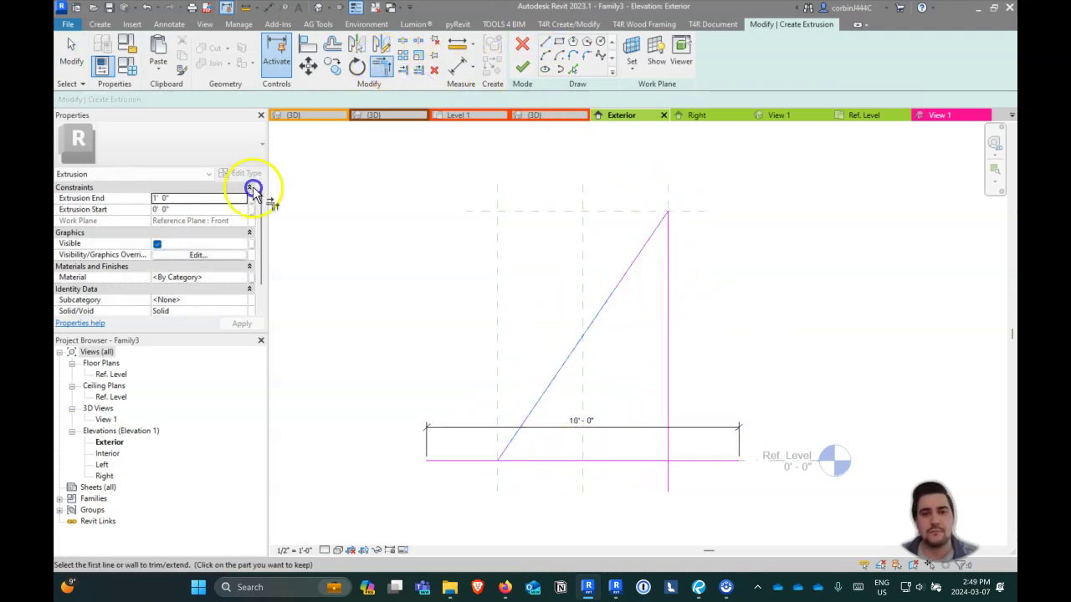
left_click(518, 441)
left_click(522, 458)
left_click(657, 459)
left_click(669, 451)
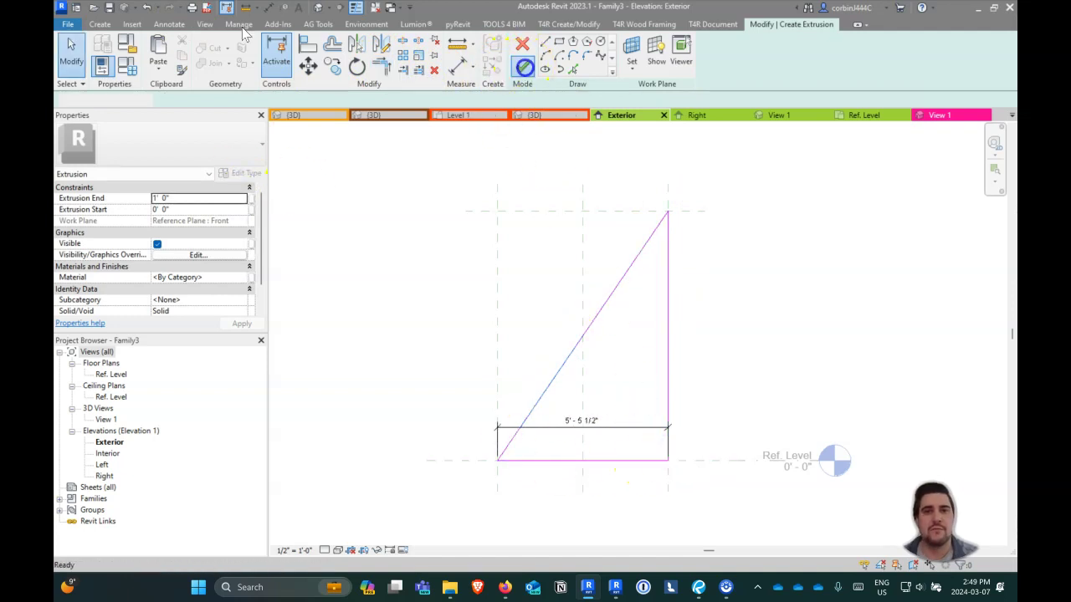
left_click(522, 67)
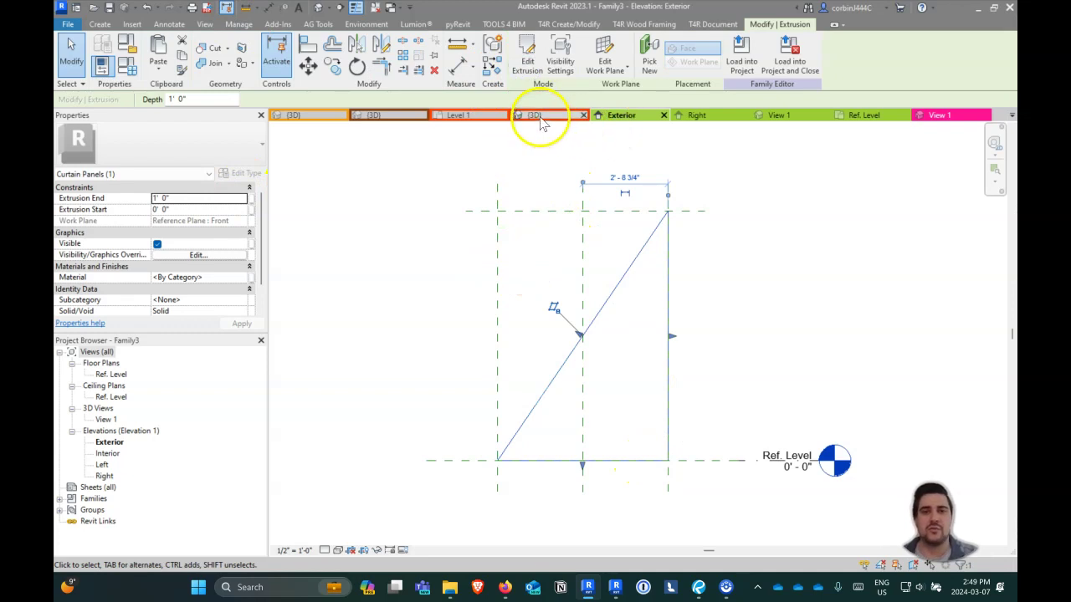
Step: Adjust the triangular extrusion's two faces in the Right elevation to the Front and the outermost parallel reference planes
left_click(715, 123)
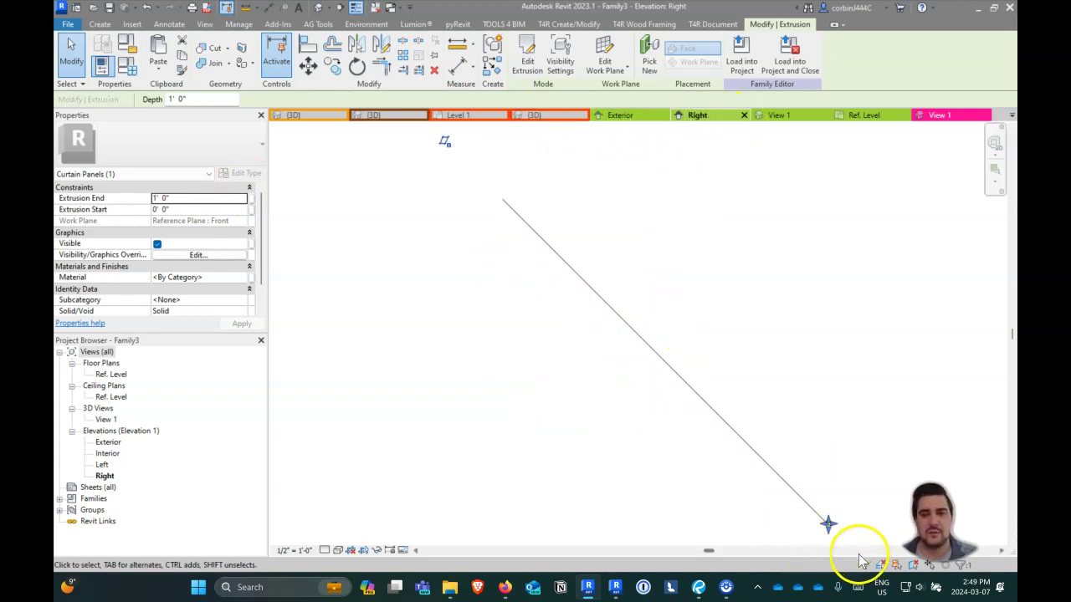
key("Delete")
key("z")
key("f")
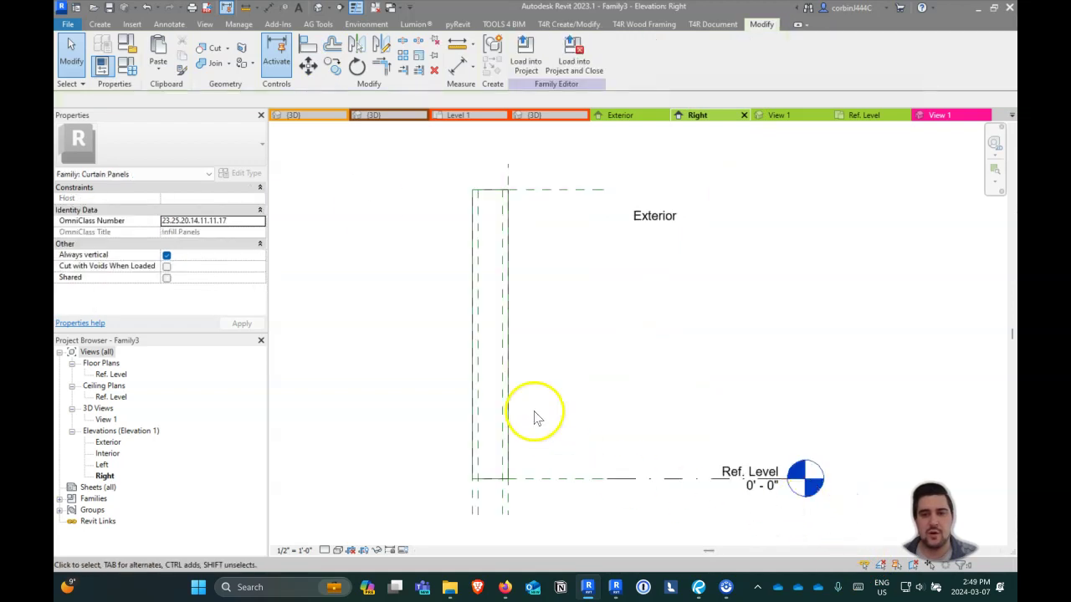
scroll(485, 285, "up", 2)
left_click(503, 290)
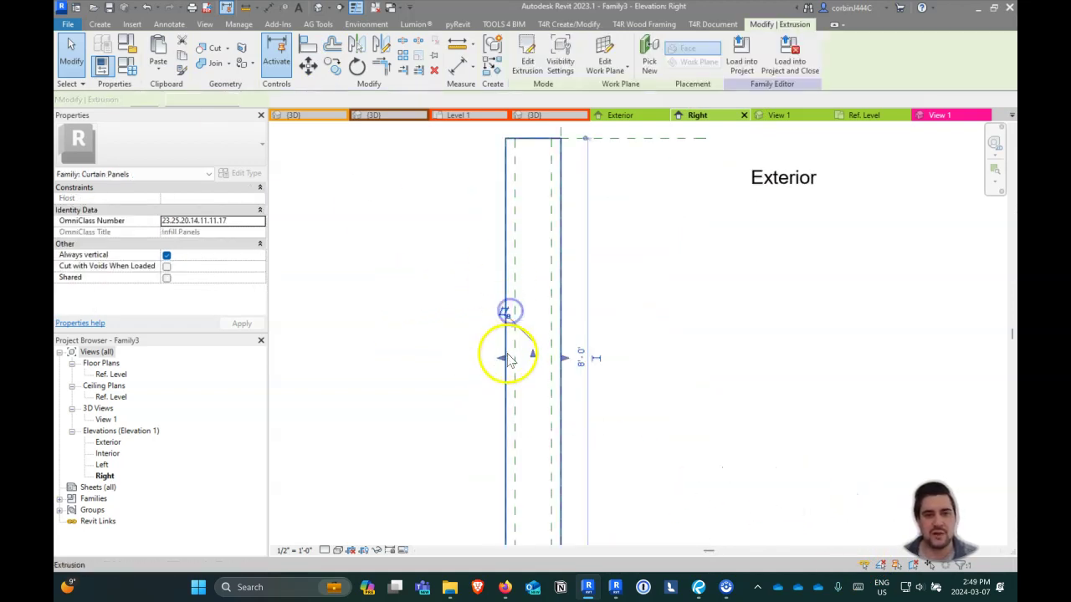
left_click_drag(504, 359, 503, 357)
scroll(519, 351, "down", 1)
left_click_drag(561, 333, 566, 327)
mouse_move(513, 329)
left_mouse_down()
mouse_move(485, 327)
mouse_move(509, 328)
left_mouse_up()
scroll(508, 324, "down", 3)
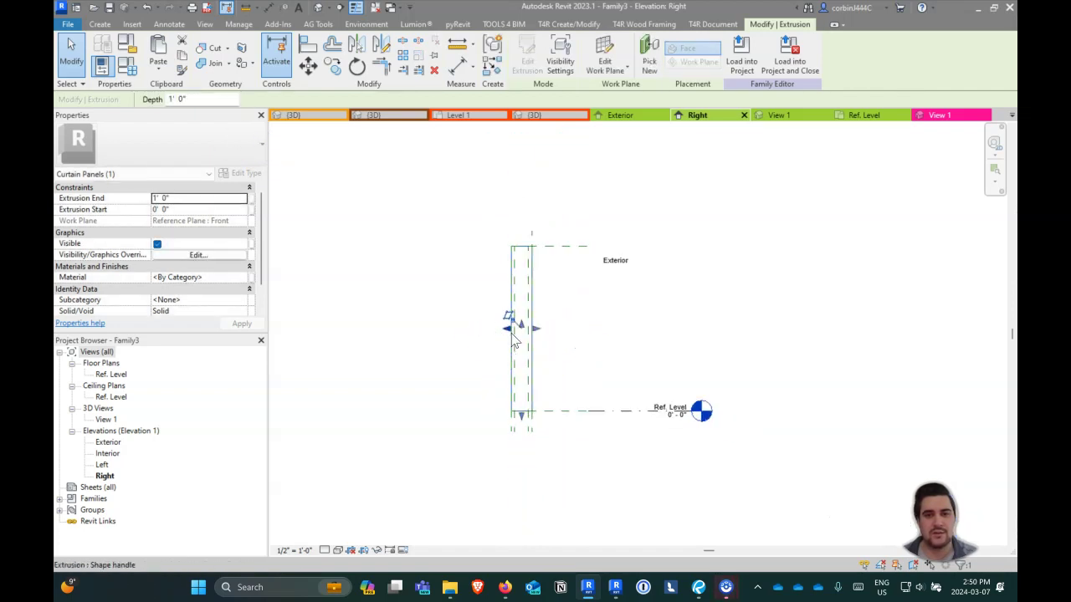
scroll(508, 324, "up", 3)
left_click(592, 323)
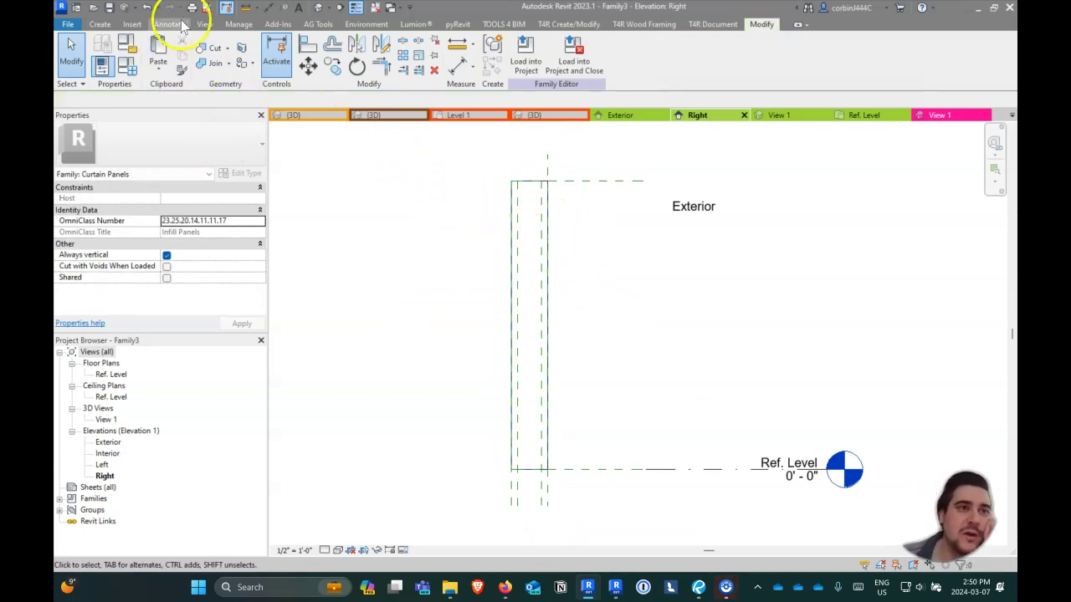
Step: Start a void extrusion in the Right elevation and pick the Front reference plane and Ref. Level as locked sketch lines
left_click(100, 24)
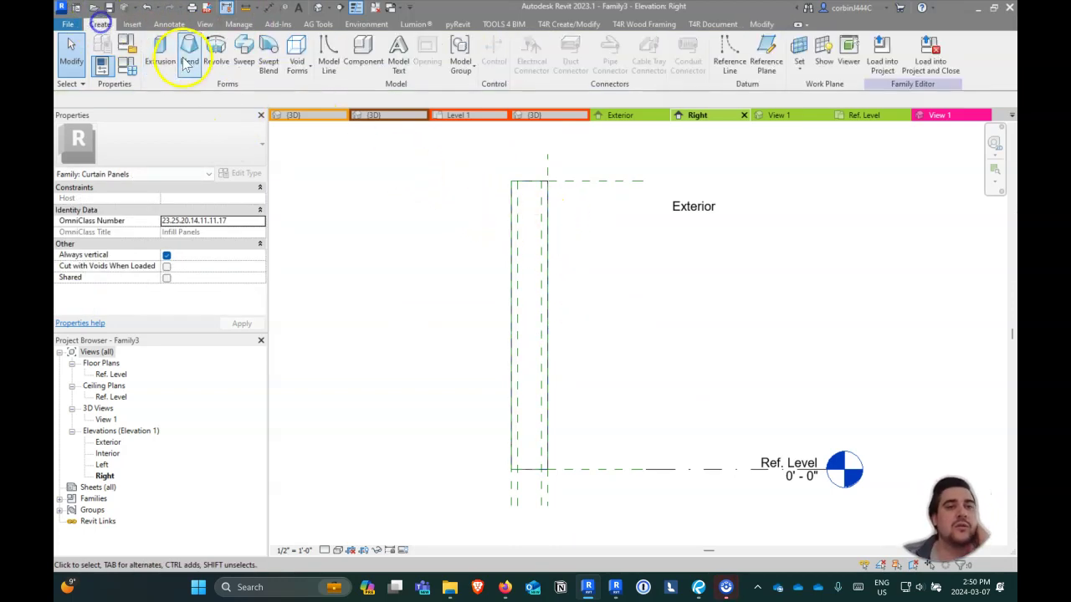
left_click(296, 58)
left_click(284, 91)
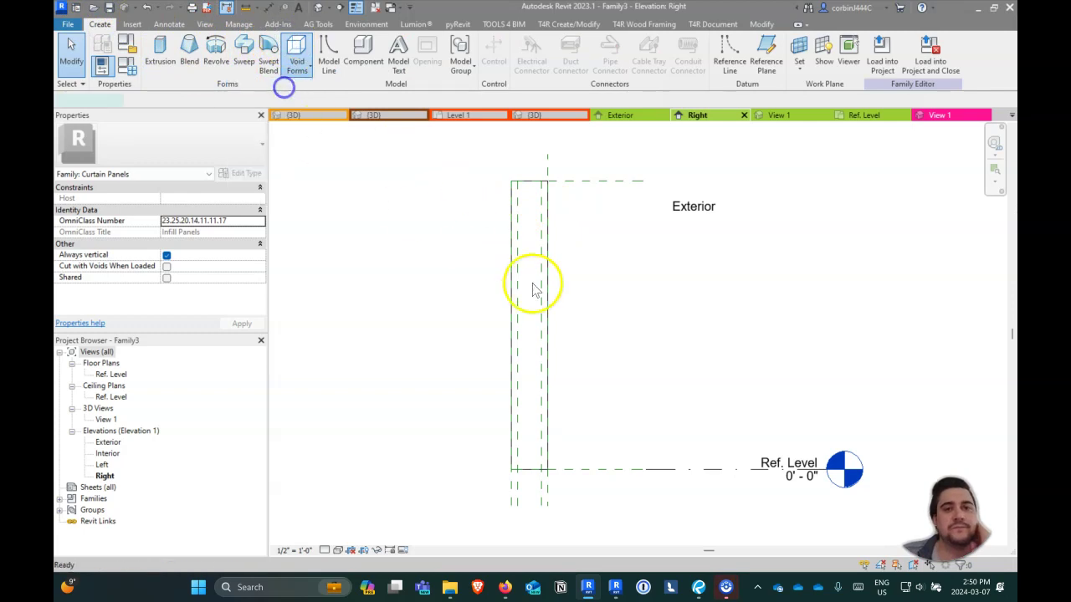
left_click(573, 72)
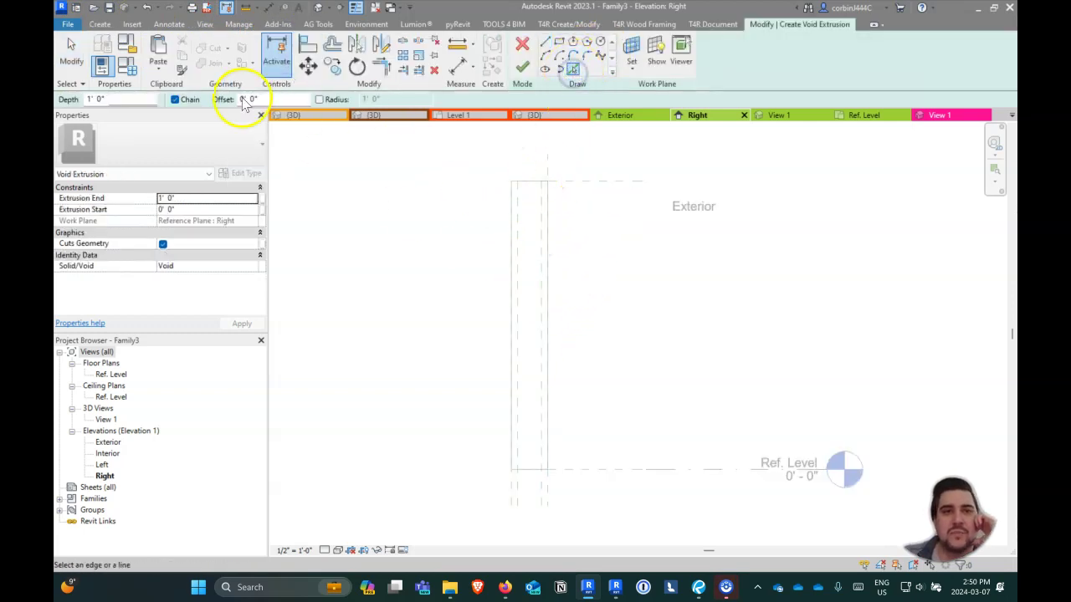
left_click(282, 99)
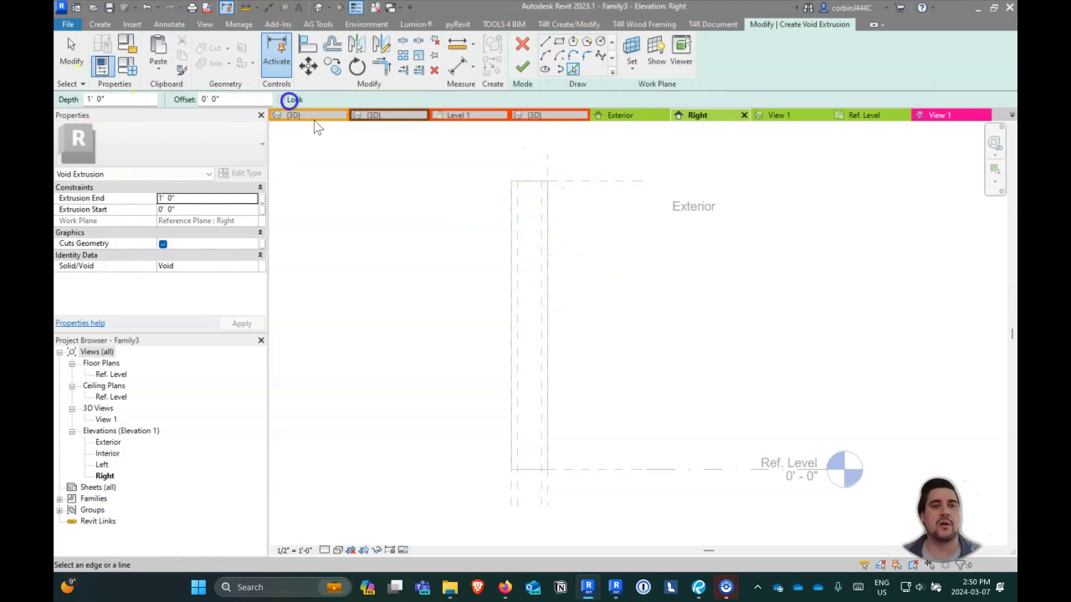
left_click(552, 171)
left_click(578, 473)
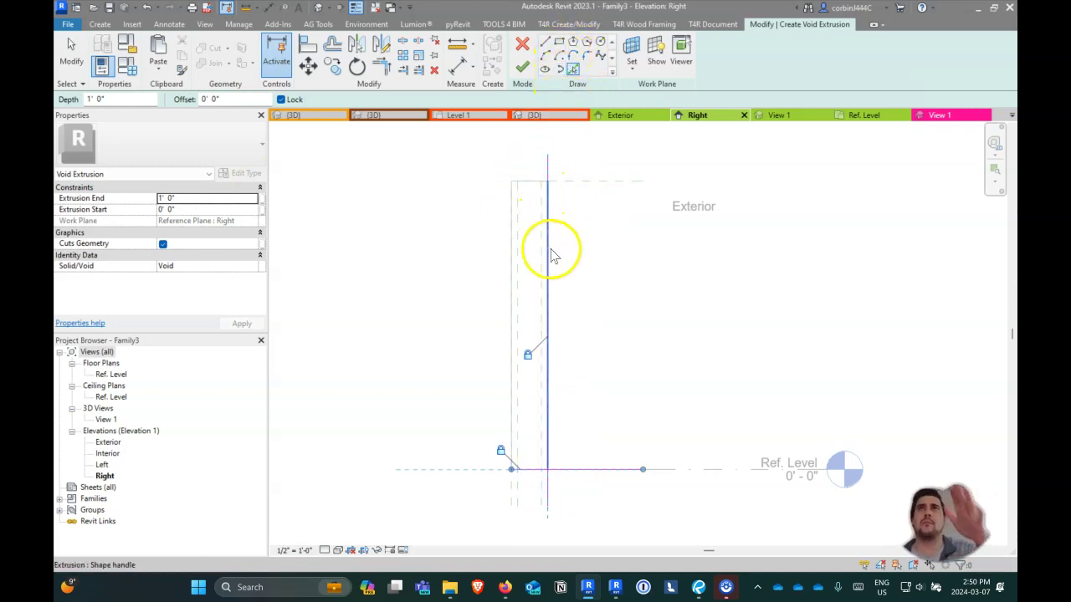
Step: Draw a sloped line from the third reference plane's base to the top of the plane nearest Front, continuing across to the Front plane
left_click(545, 41)
left_click(516, 468)
left_click_drag(540, 197, 541, 180)
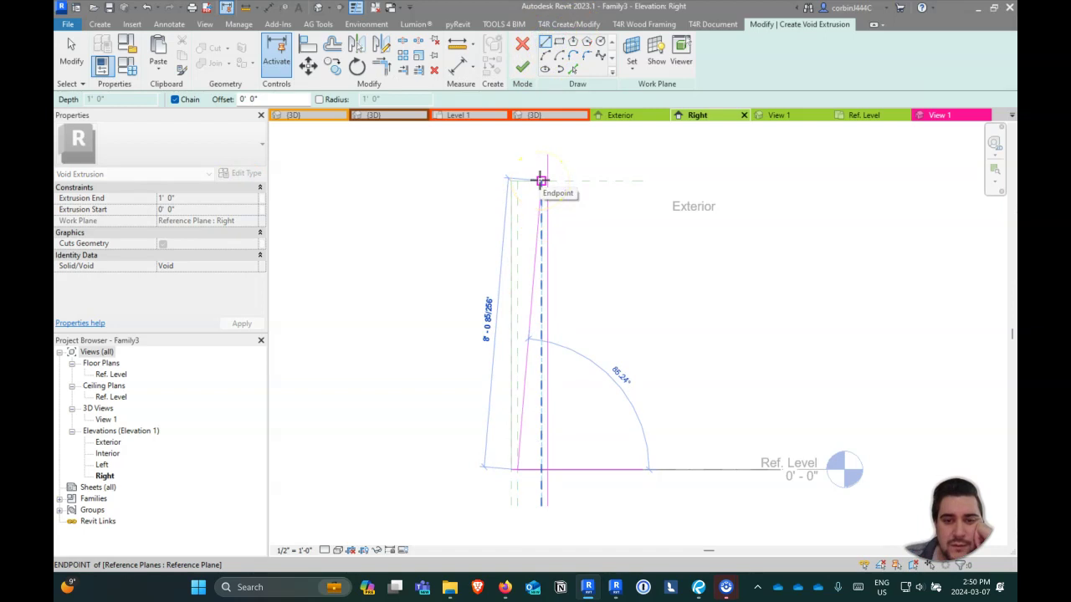
left_click(540, 180)
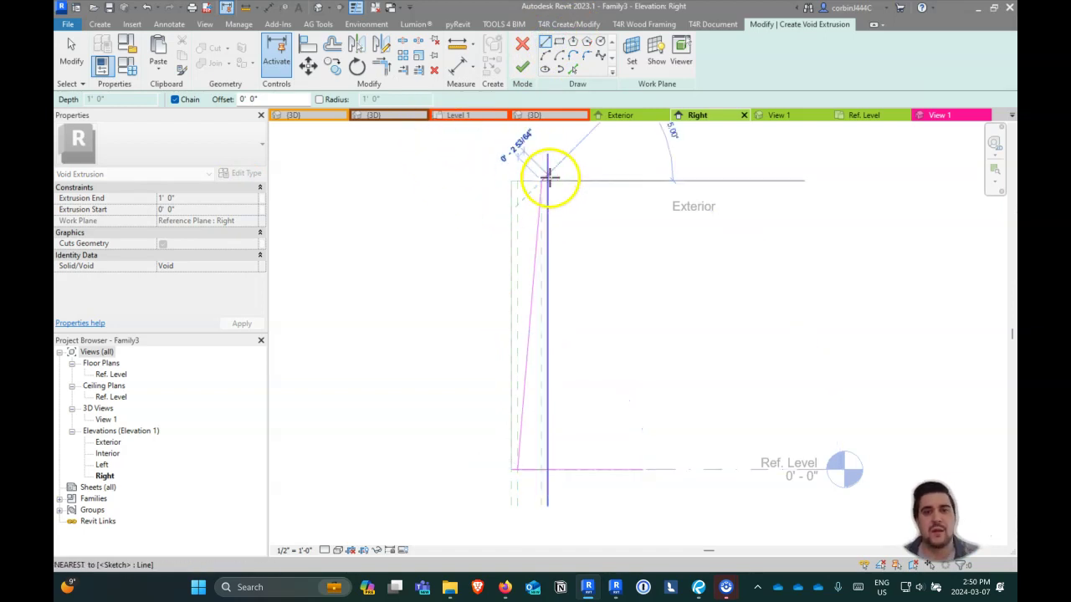
left_click(547, 181)
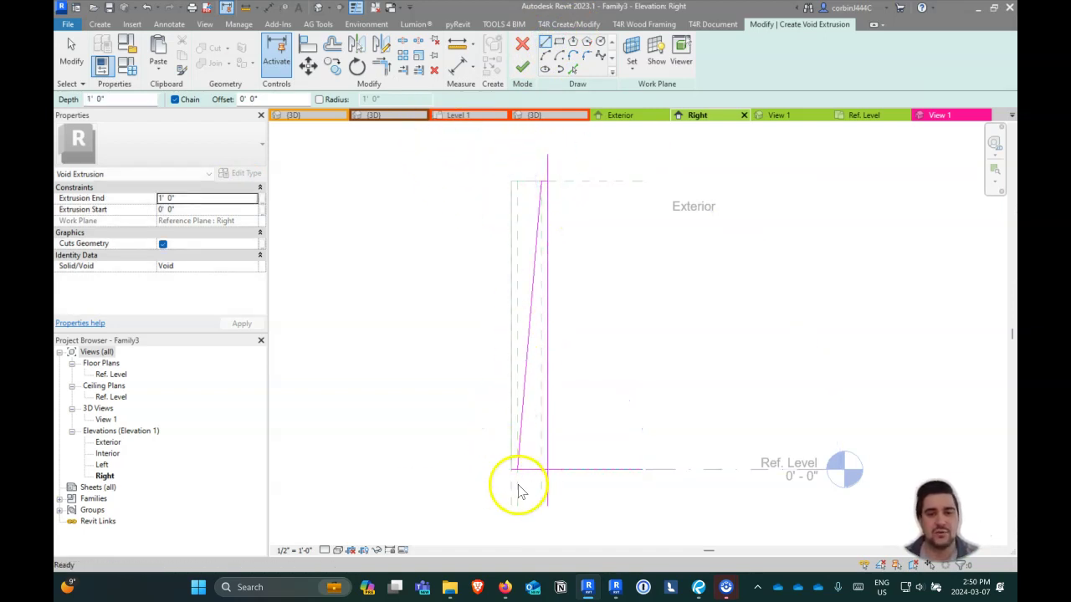
scroll(519, 490, "up", 1)
key("Escape")
Step: Trim the void sketch into a closed tapered wedge and finish the void extrusion
key("t")
key("r")
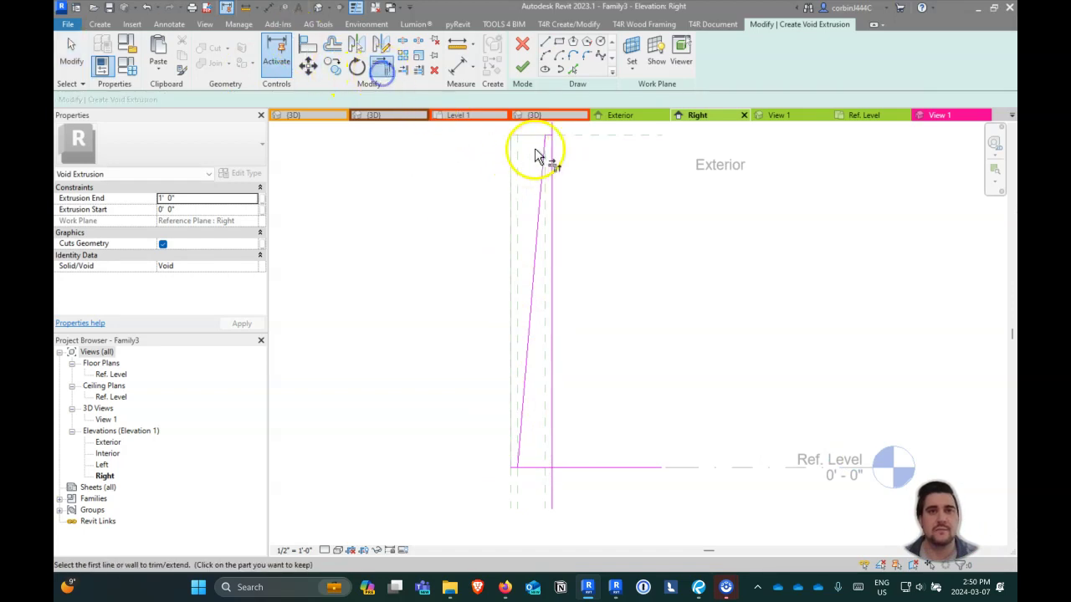
left_click(546, 456)
left_click(535, 466)
left_click(527, 470)
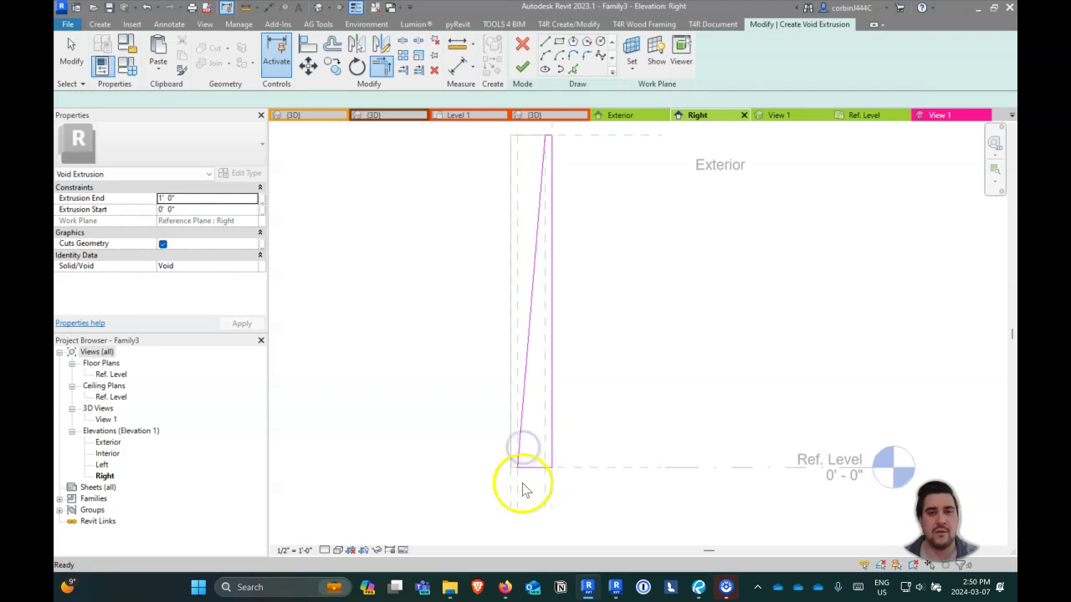
scroll(522, 490, "down", 1)
left_click(521, 449)
key("Escape")
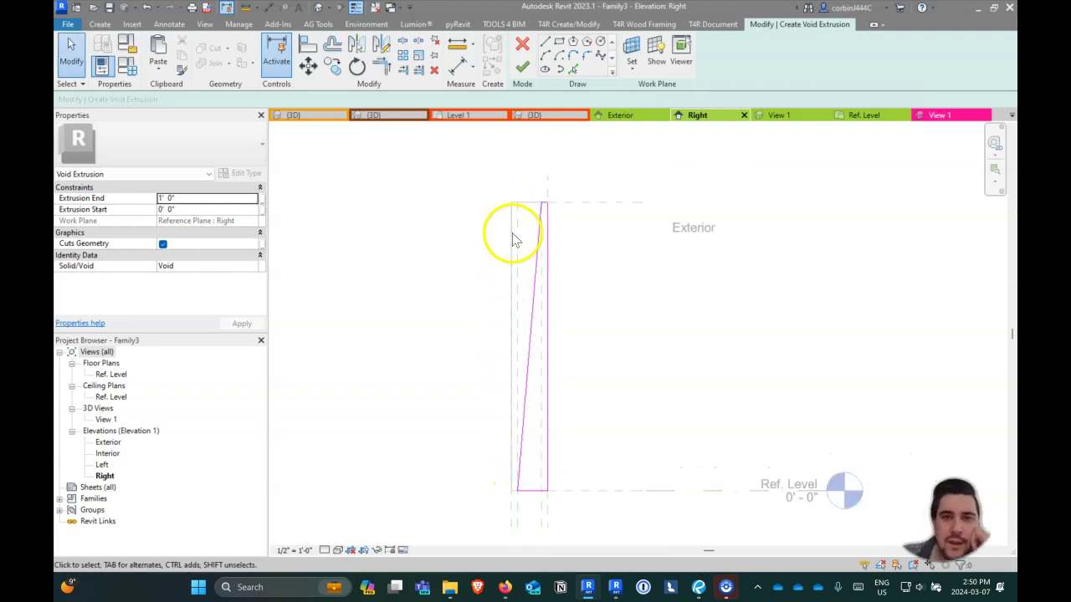
left_click(520, 70)
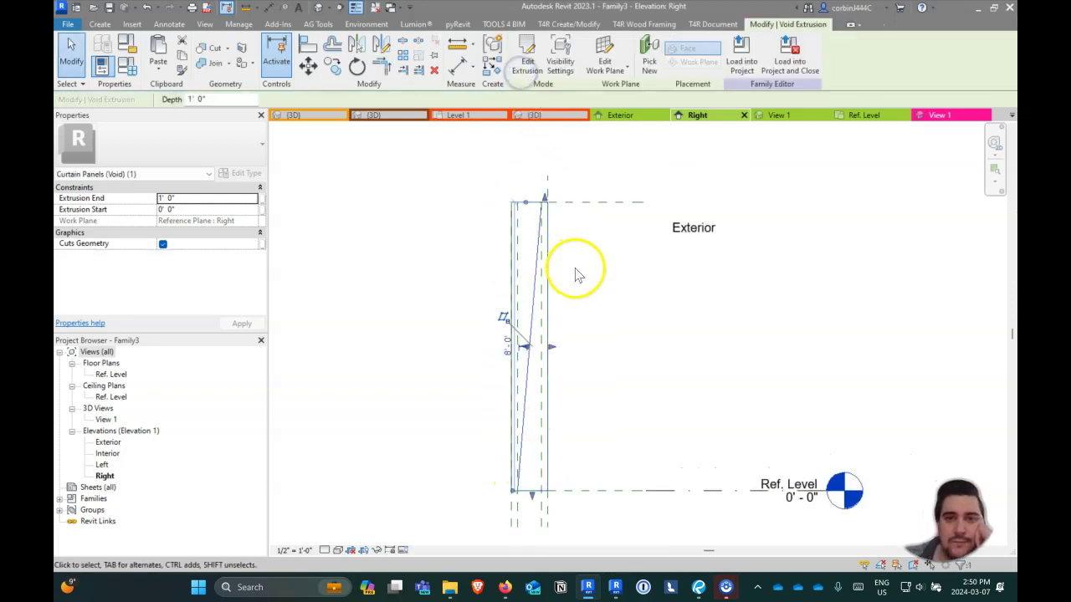
left_click(403, 216)
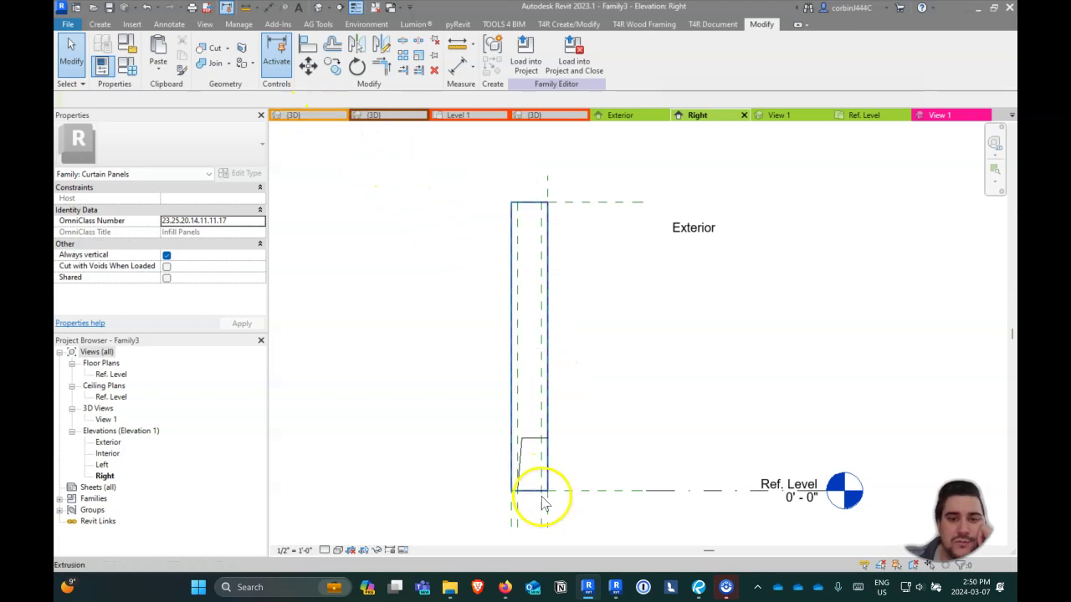
Step: Start a second void extrusion and pick the outermost vertical reference plane and the top reference plane as locked sketch lines
left_click(101, 23)
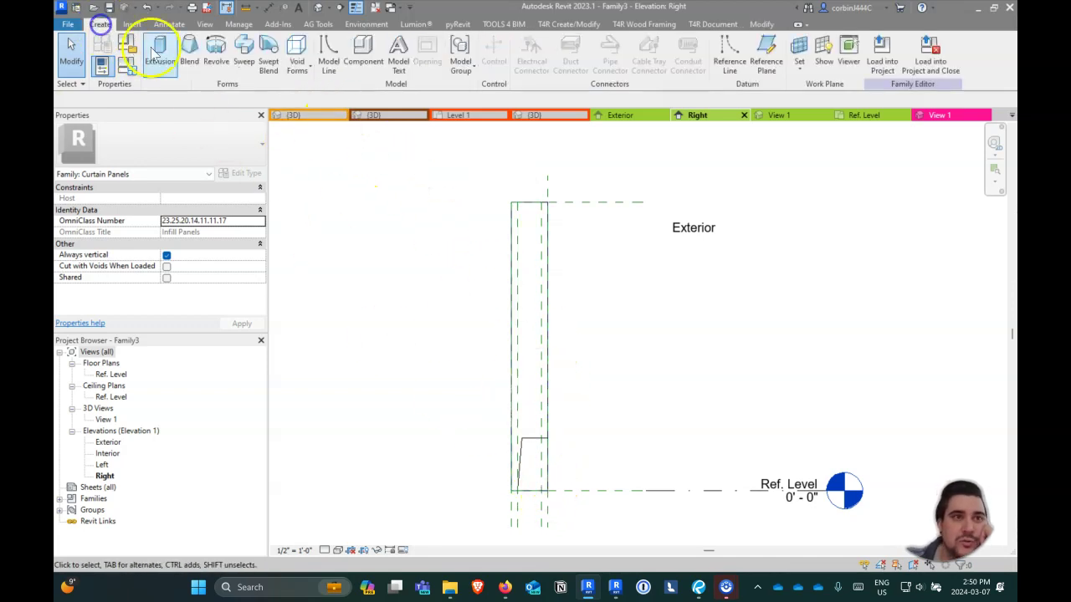
left_click(297, 54)
left_click(278, 92)
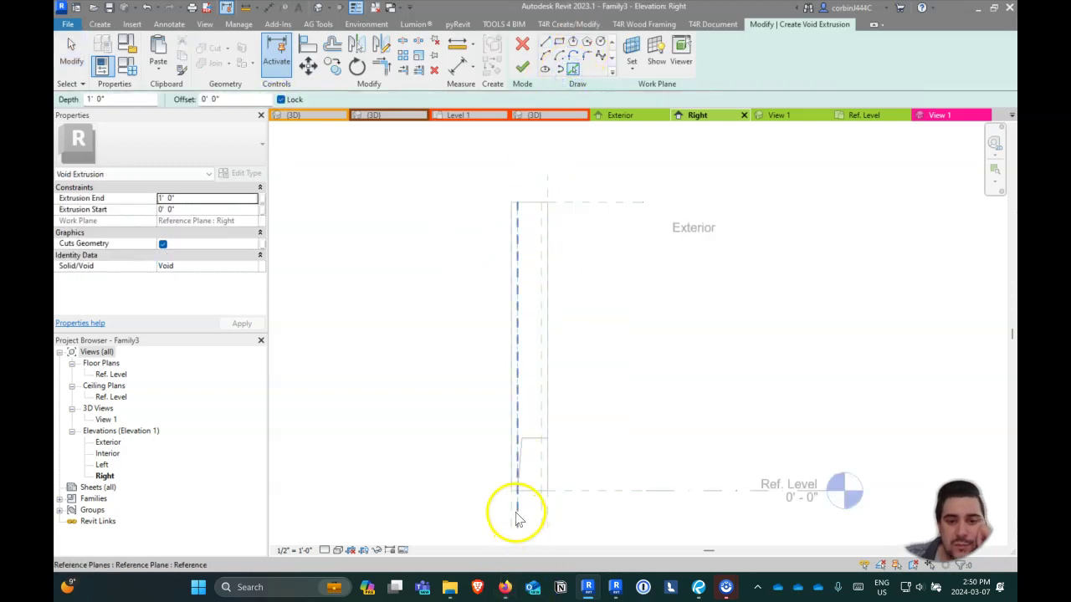
left_click(510, 507)
left_click(574, 202)
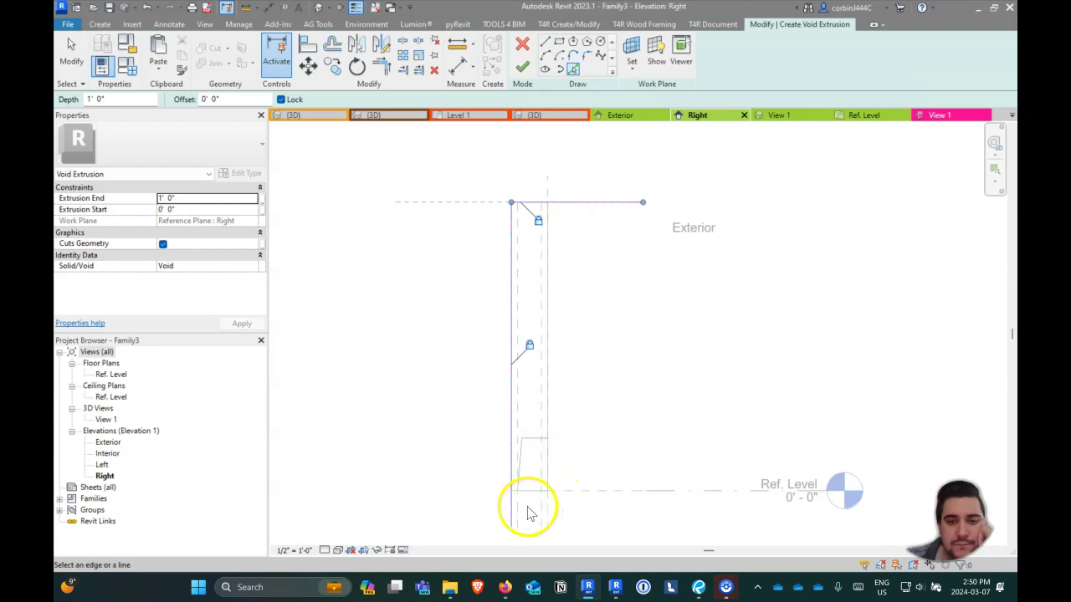
Step: Draw a sloped line from the outermost plane's base to the top of the plane nearest Front, and trim the void sketch into a triangle
left_click(545, 42)
left_click(514, 490)
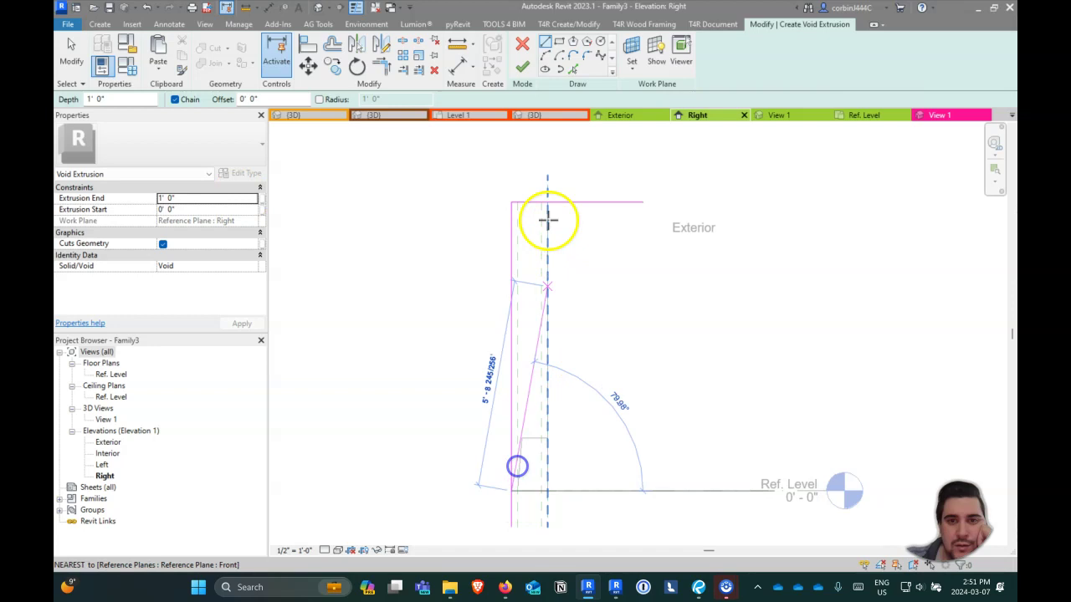
left_click(545, 203)
key("Escape")
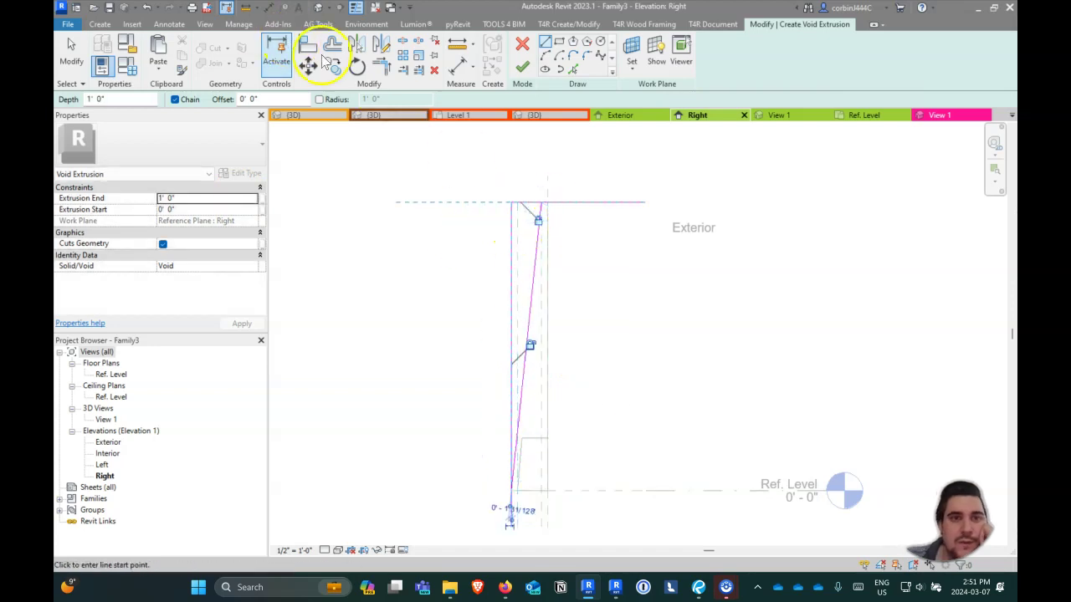
left_click(381, 67)
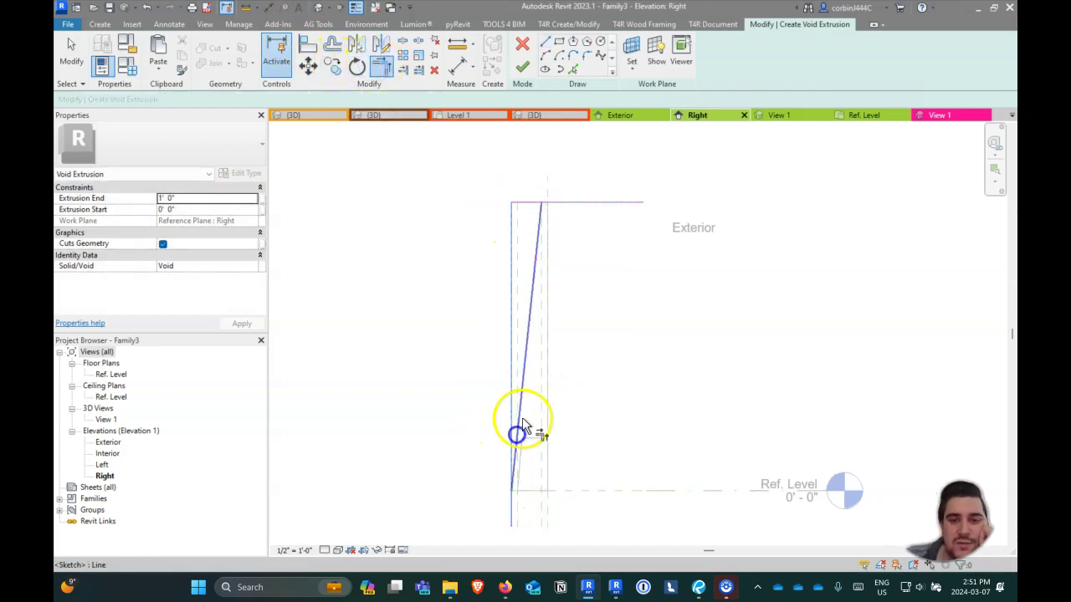
left_click(532, 204)
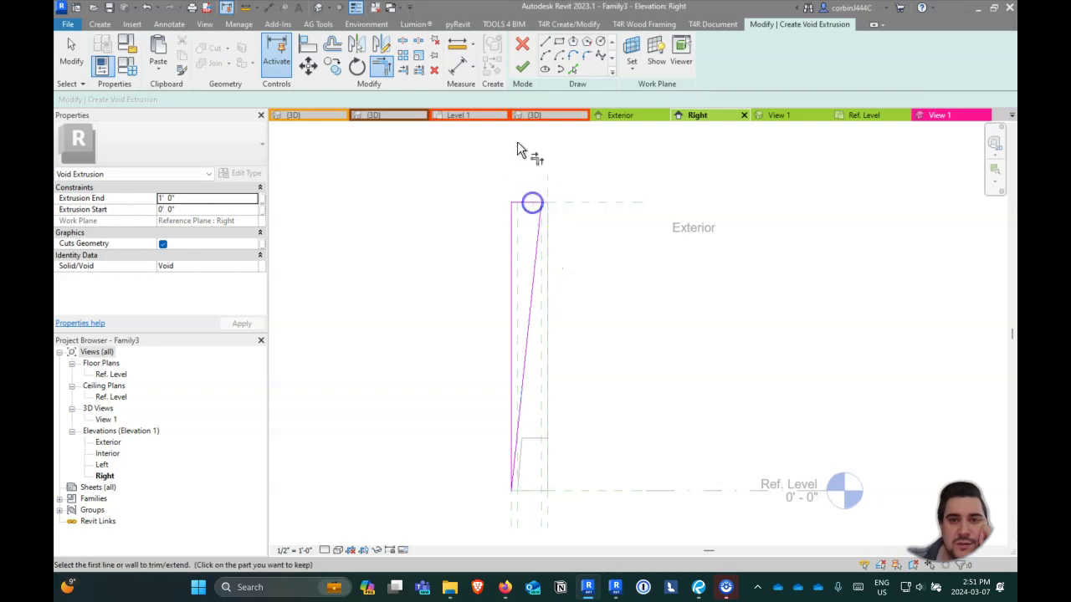
Step: Finish the triangular void, and in the Exterior elevation stretch the first void across the full panel width and lock both ends to the side planes
left_click(522, 71)
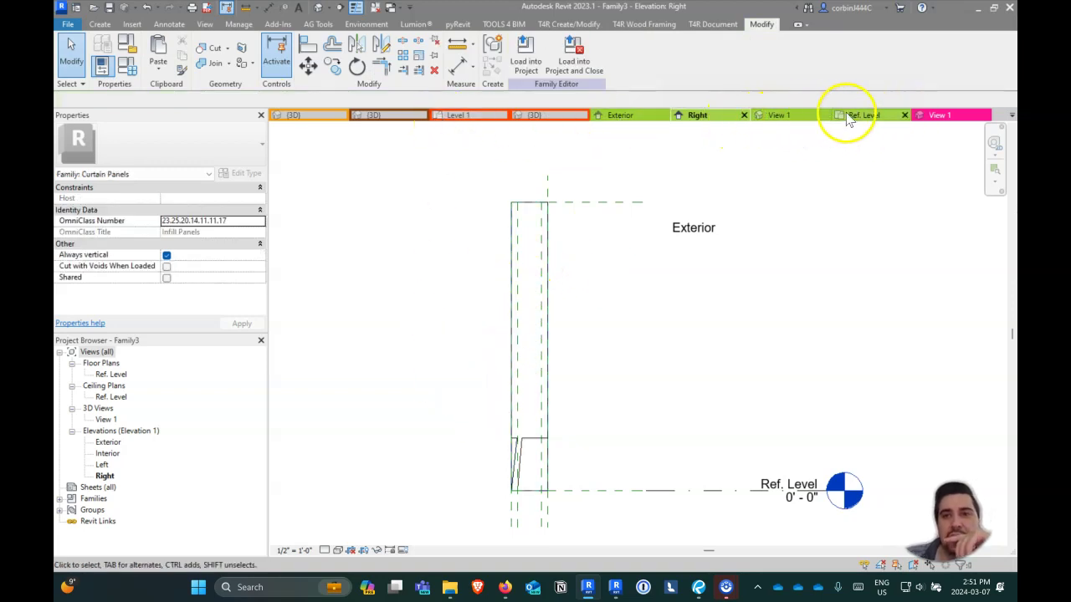
left_click(634, 115)
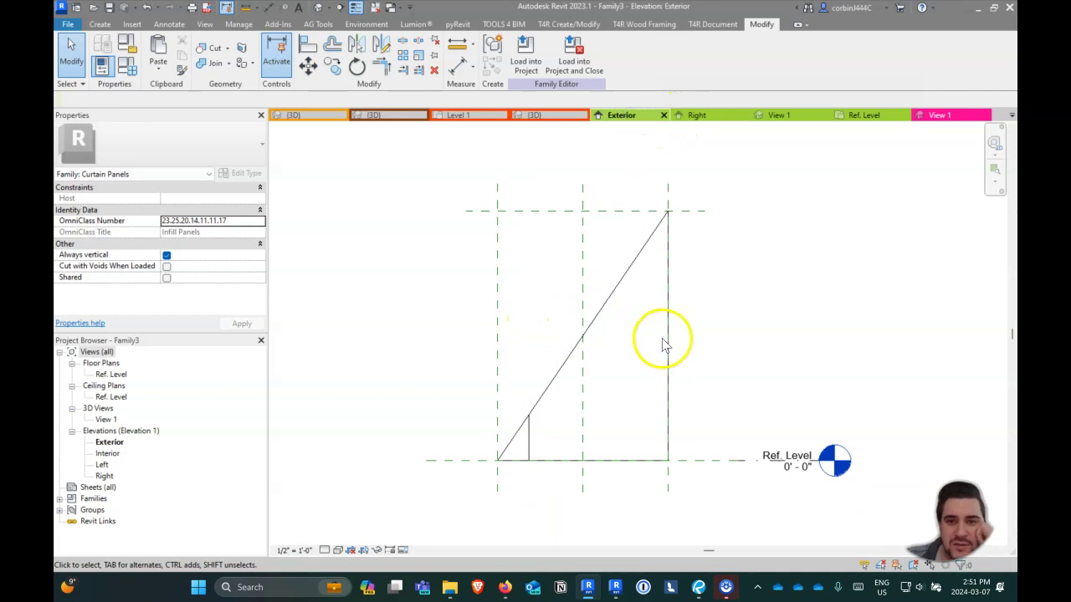
left_click(667, 340)
left_click(318, 136)
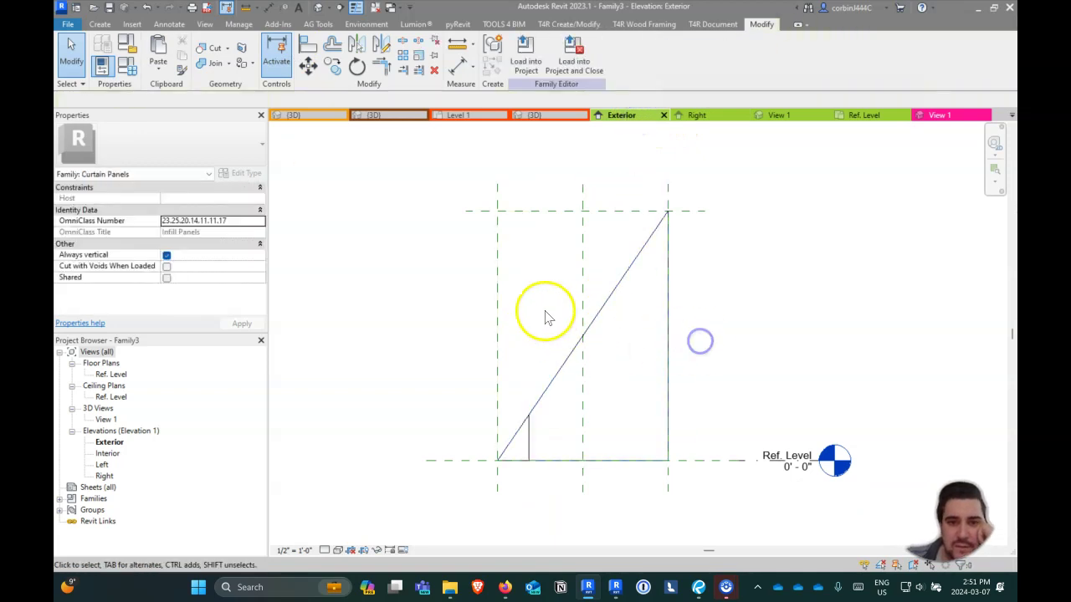
left_click(525, 459)
left_click_drag(535, 342, 671, 343)
left_click(681, 355)
left_click_drag(493, 338, 497, 337)
left_click(477, 319)
left_click(543, 246)
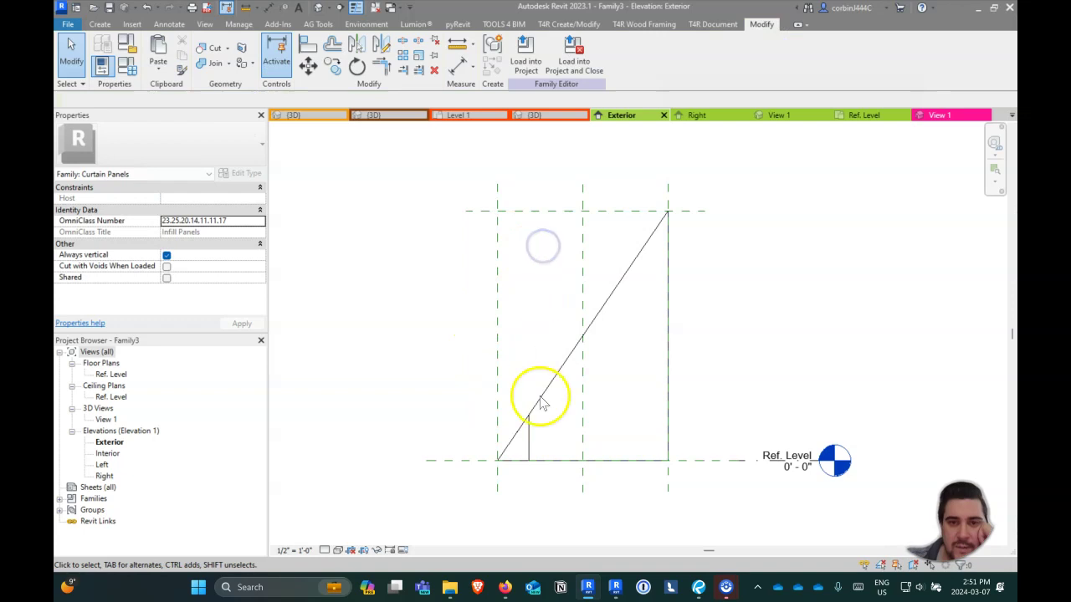
Step: Stretch the remaining short void across the full panel width and lock both ends to the side reference planes
left_click(528, 438)
left_click_drag(531, 342, 669, 380)
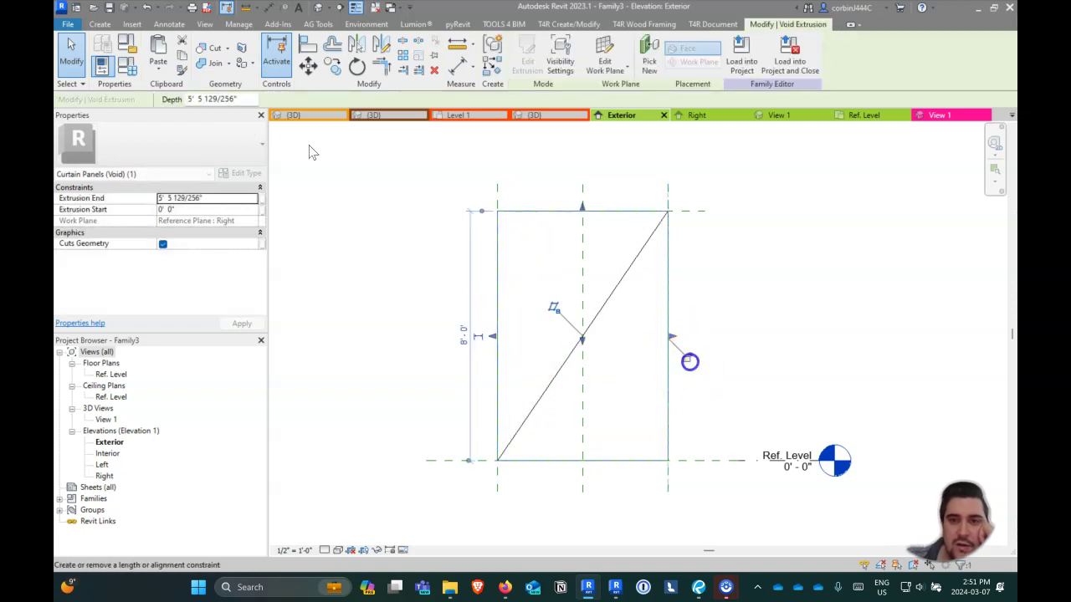
mouse_move(495, 337)
left_mouse_down()
mouse_move(480, 340)
mouse_move(499, 340)
left_mouse_up()
left_click(478, 319)
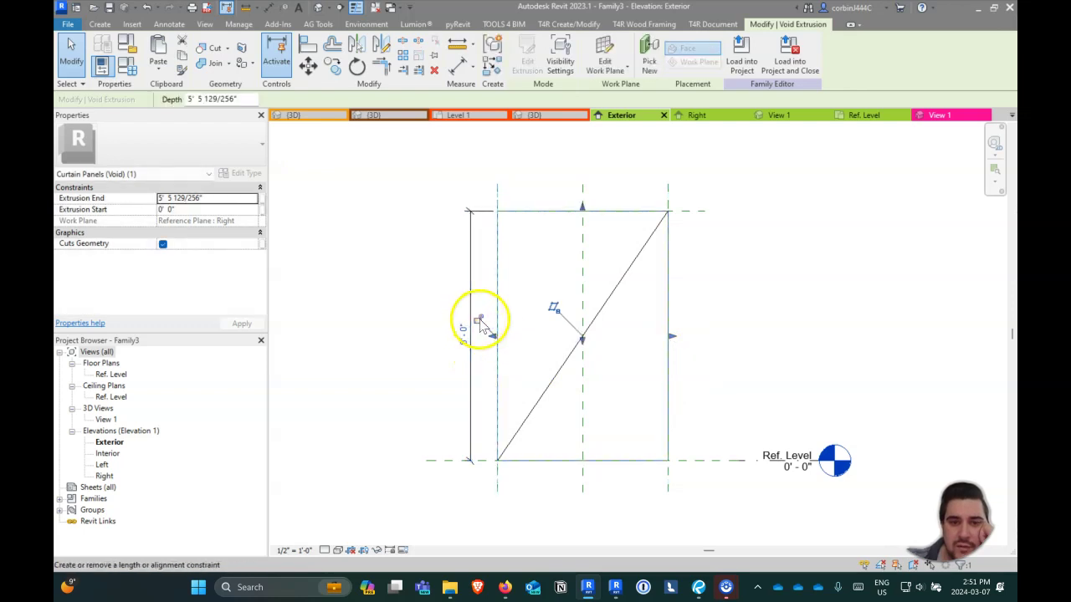
left_click(684, 162)
Step: Check the cut panel in 3D, then load the family into Project2 and close it
left_click(776, 115)
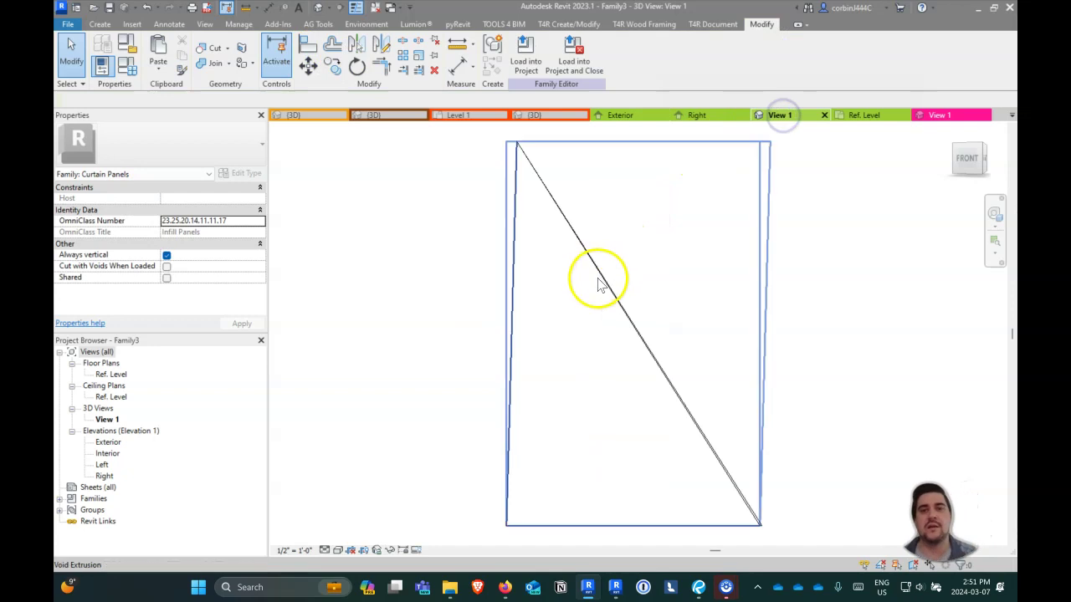
middle_click_drag(786, 344, 987, 352, "shift")
scroll(627, 296, "down", 3)
middle_click_drag(586, 213, 609, 220, "shift")
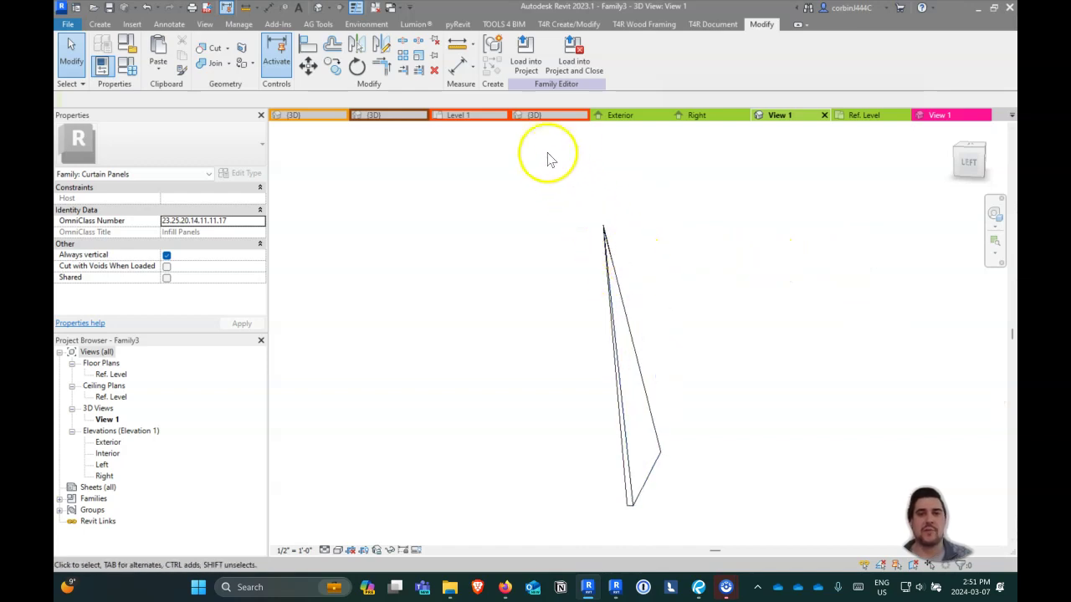
left_click(571, 67)
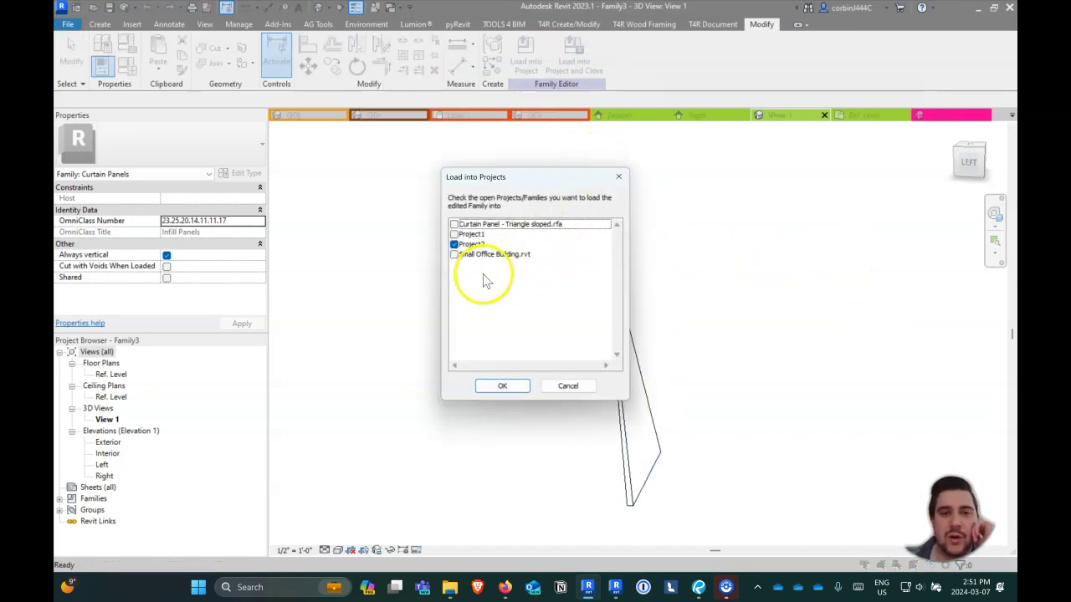
left_click(504, 385)
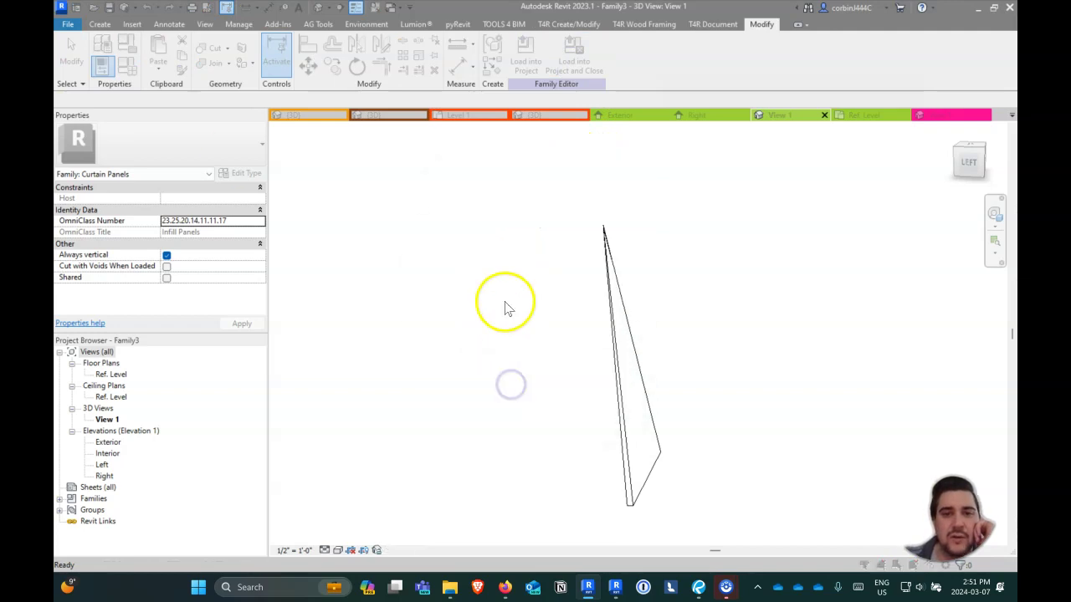
Step: Save the family in the Tutorial folder as "Curtain Panel - Triangle sloped - BL"
left_click(512, 294)
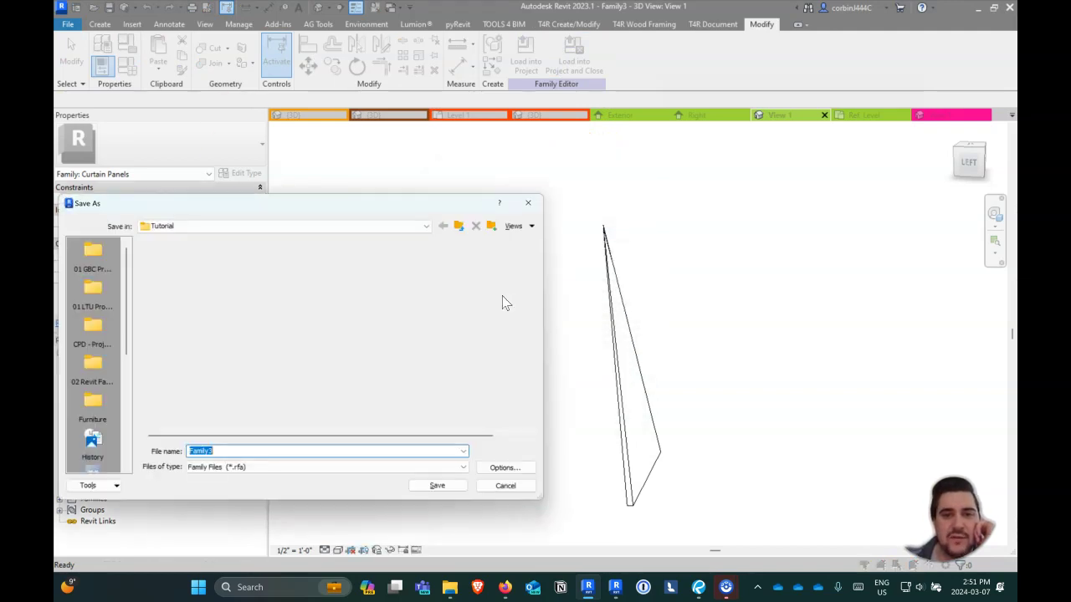
left_click(242, 317)
left_click(243, 304)
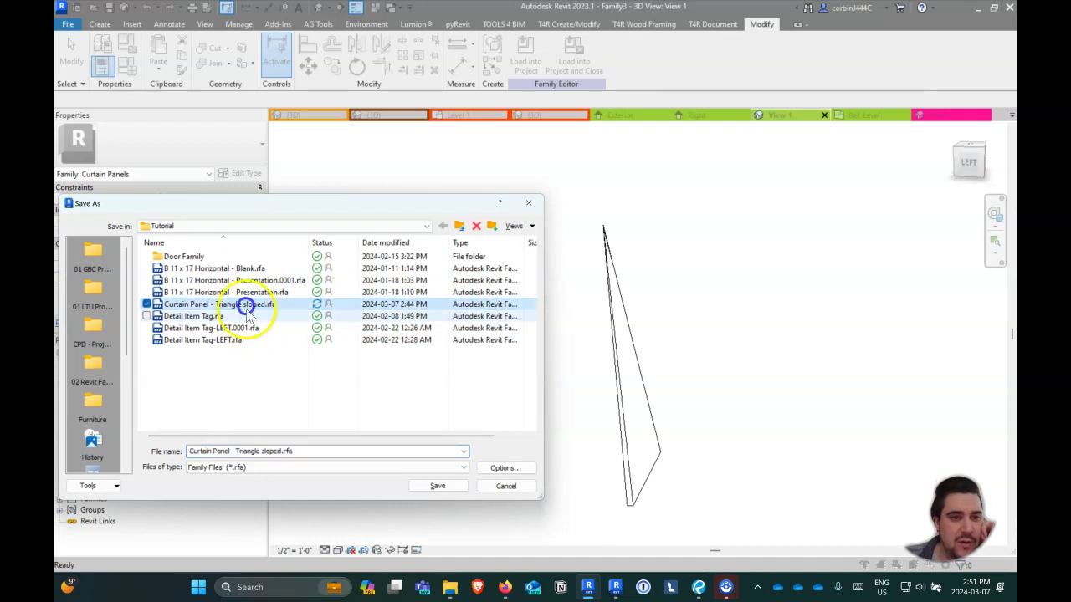
left_click(281, 452)
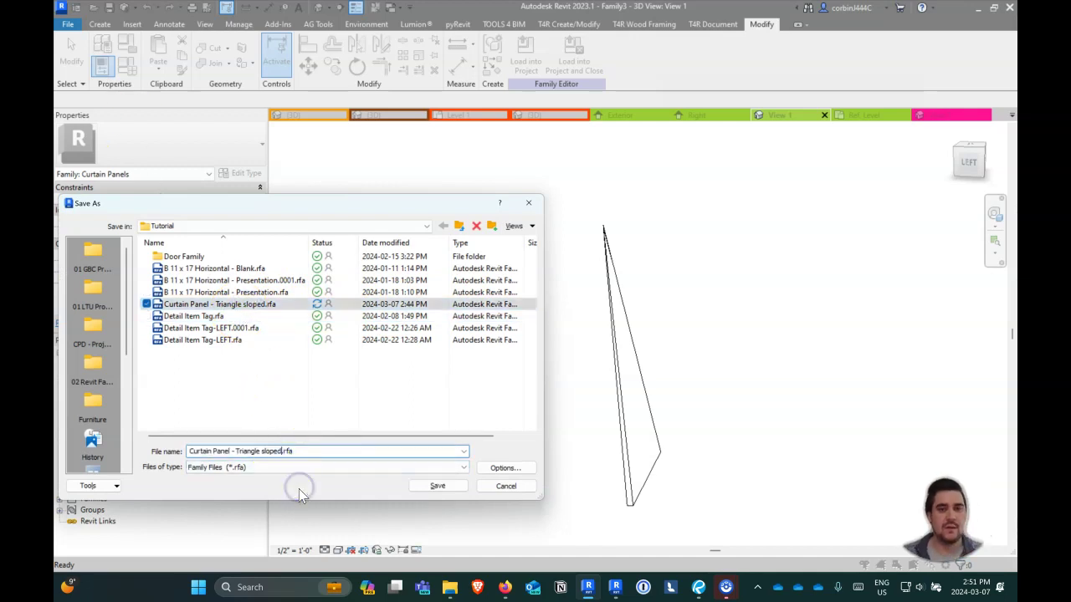
type("-")
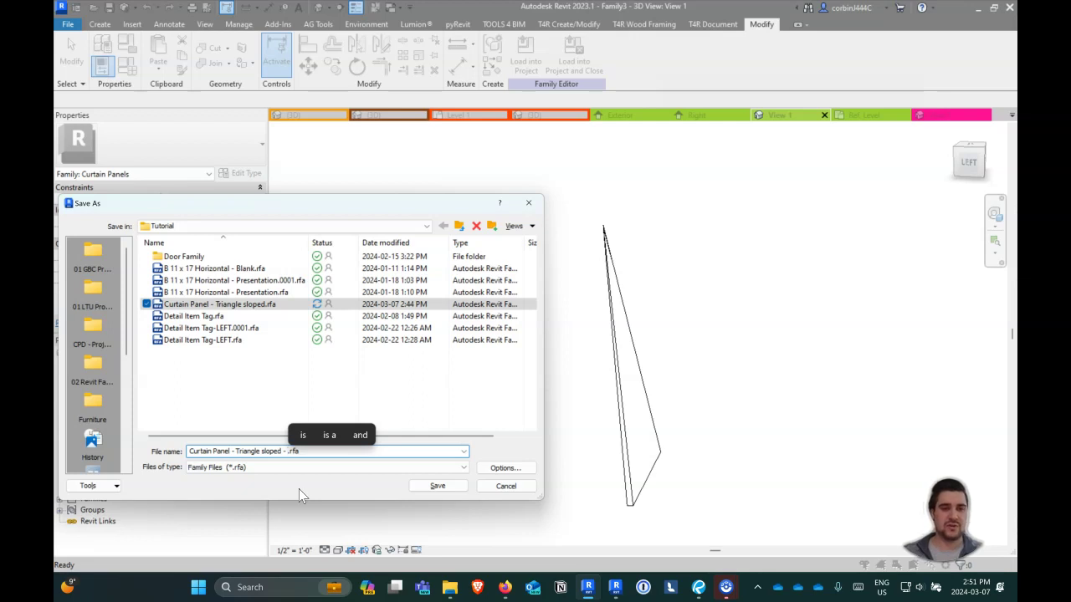
type(" BL")
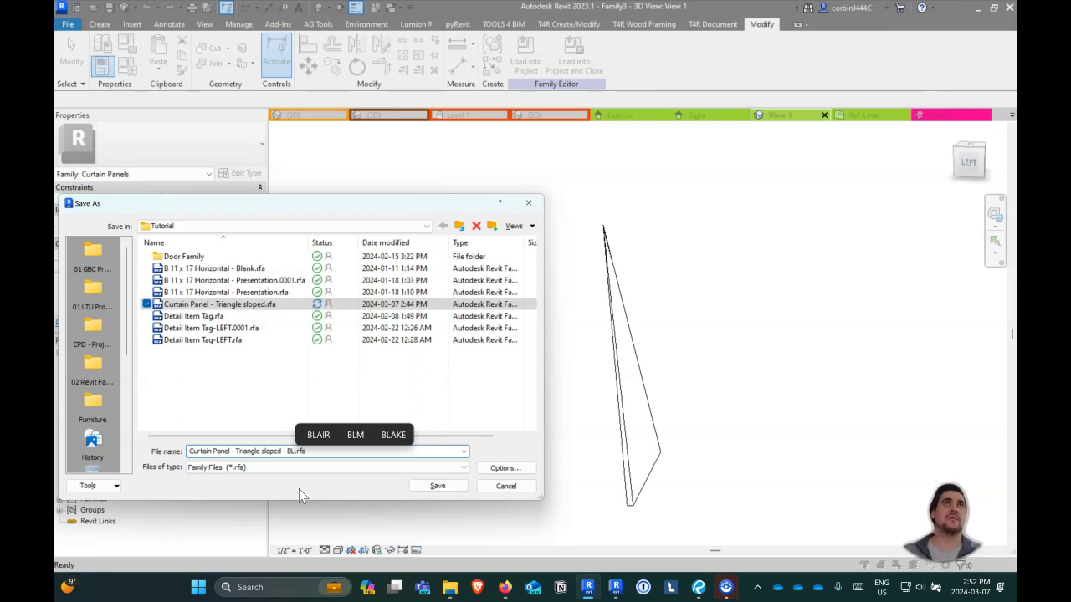
key("Return")
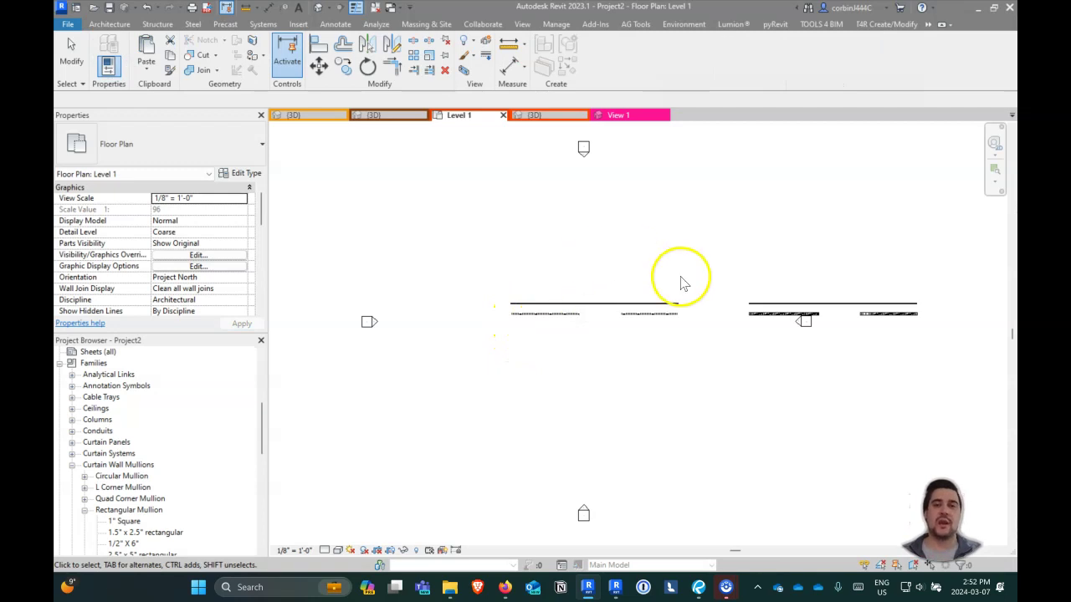
Step: Inspect the diagonal-grid shading wall in the project's 3D view and check which of its elements can be selected
left_click(532, 115)
scroll(843, 343, "up", 3)
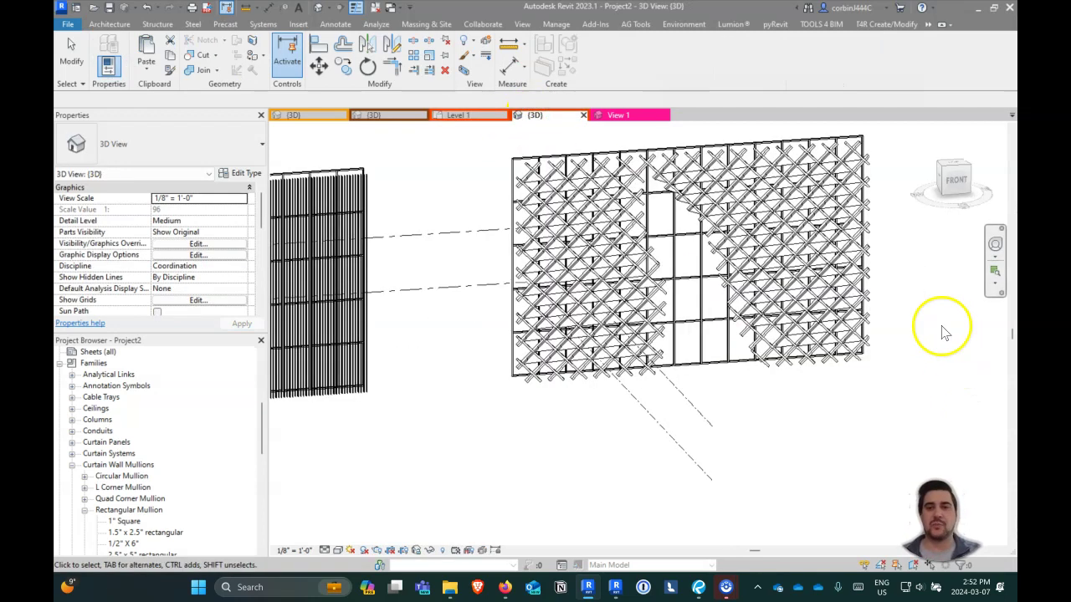
left_click(871, 317)
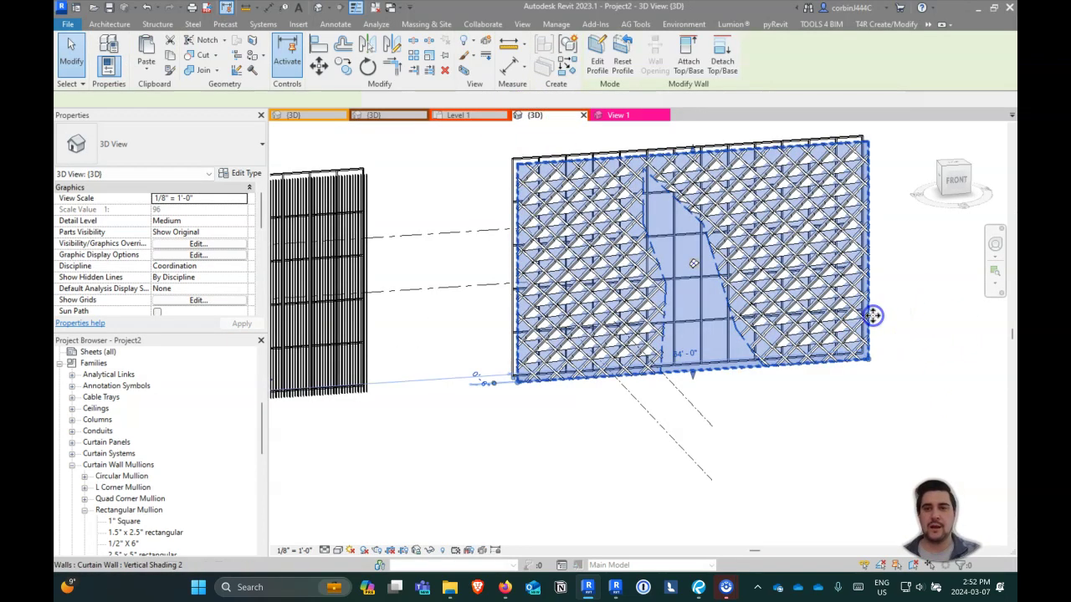
scroll(833, 150, "up", 1)
scroll(832, 151, "up", 2)
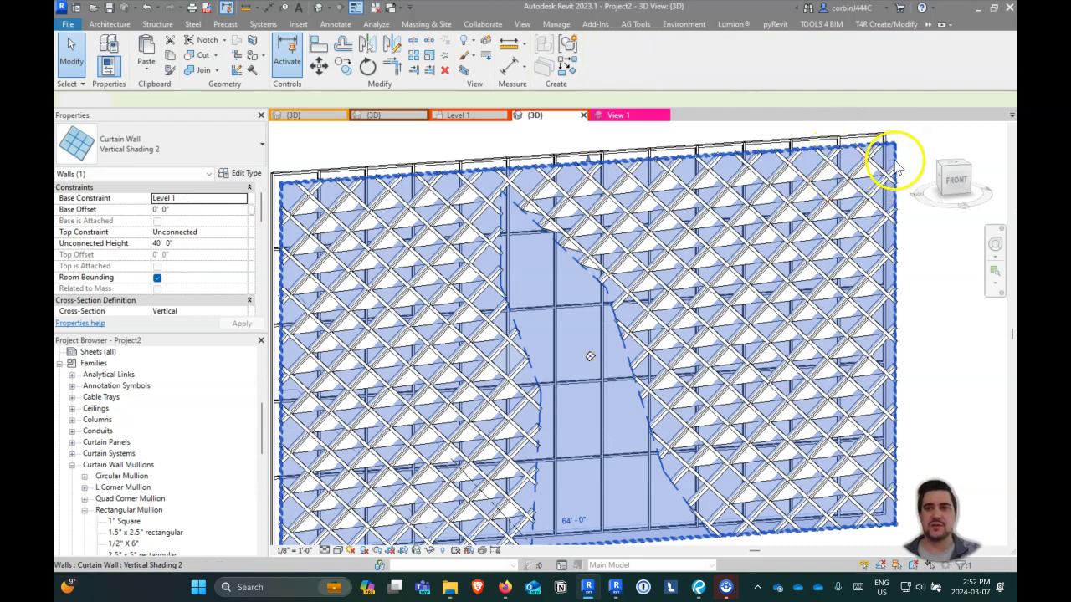
key("Escape")
left_click(897, 159)
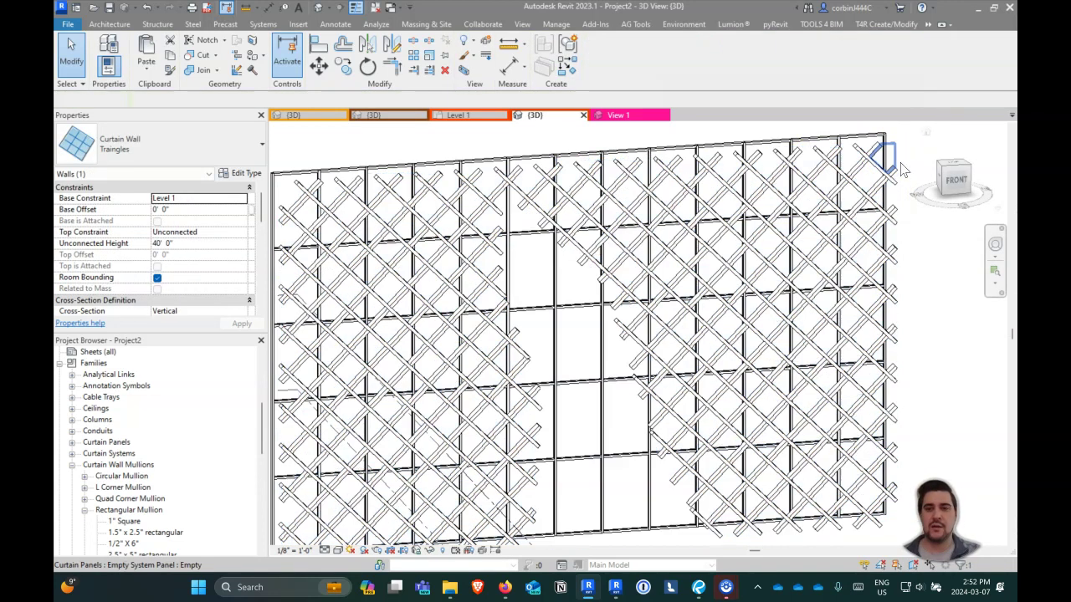
key("Escape")
scroll(597, 231, "down", 2)
scroll(693, 327, "up", 2)
middle_click_drag(694, 327, 717, 363, "shift")
scroll(686, 361, "down", 3)
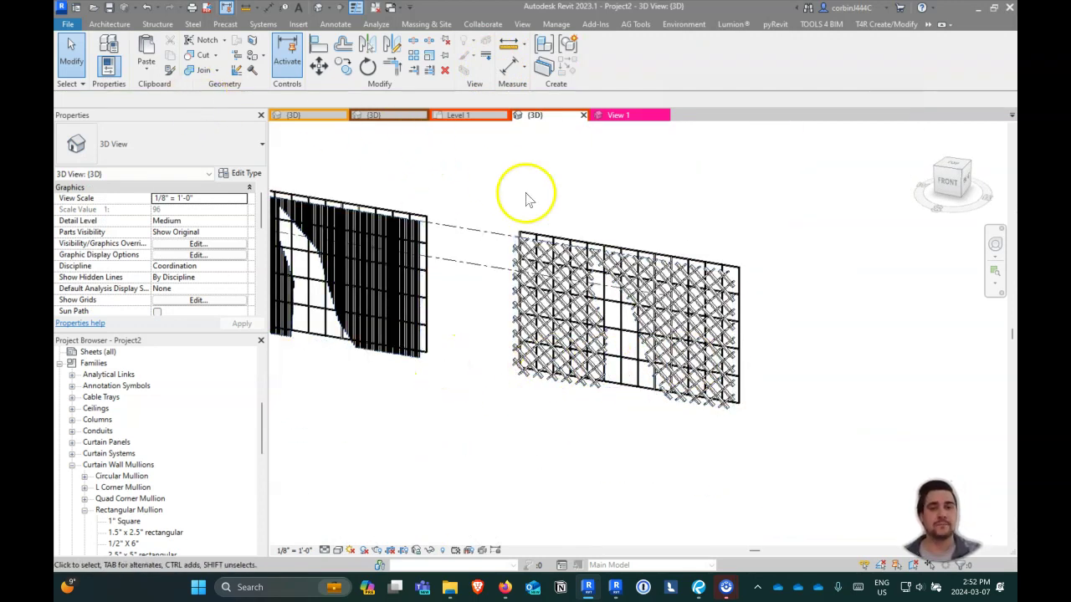
Step: Set the curtain panel of the Vertical Shading 2 wall type to "Curtain Panel - Triangle sloped - BL"
scroll(586, 246, "up", 2)
left_click(579, 241)
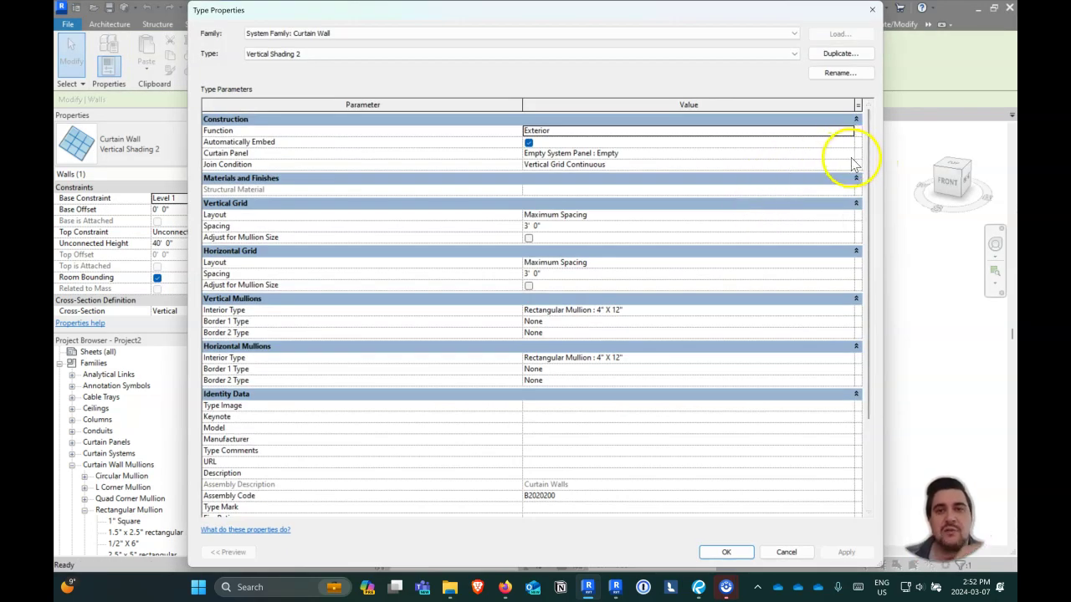
left_click(850, 155)
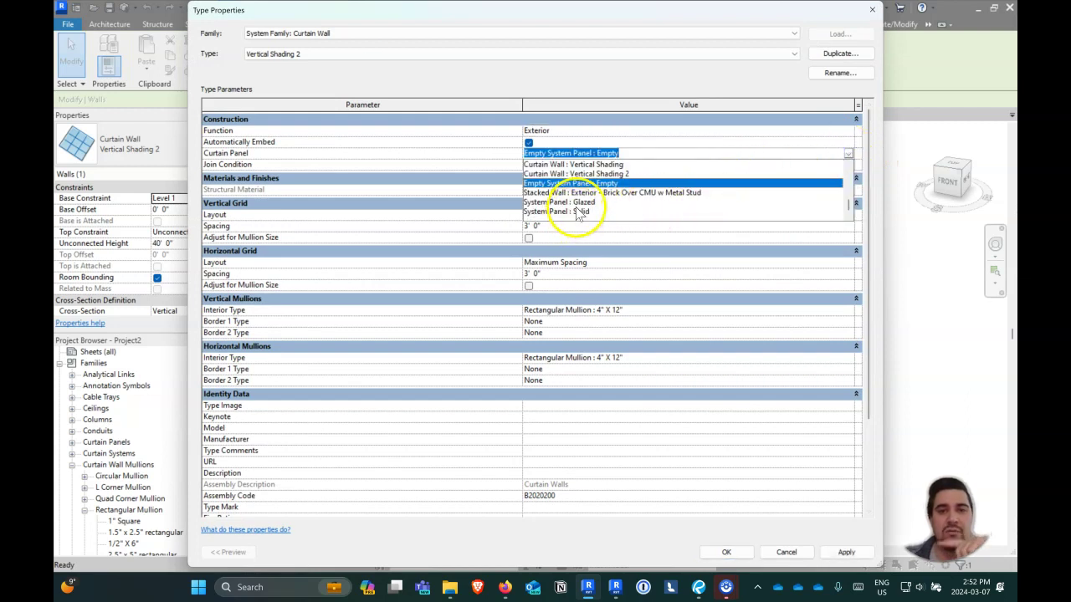
scroll(590, 203, "up", 2)
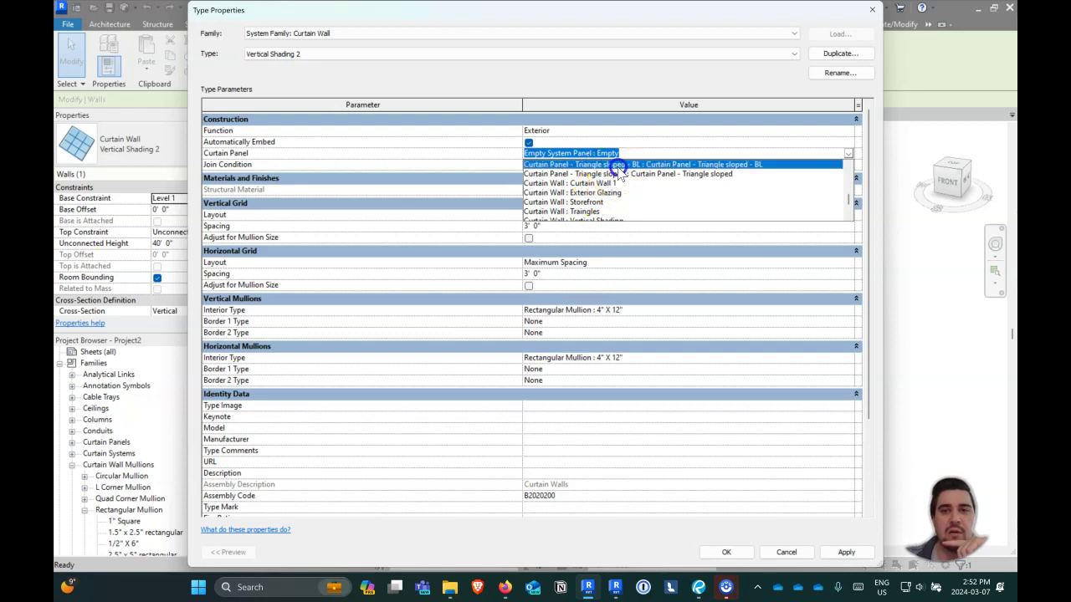
left_click(617, 164)
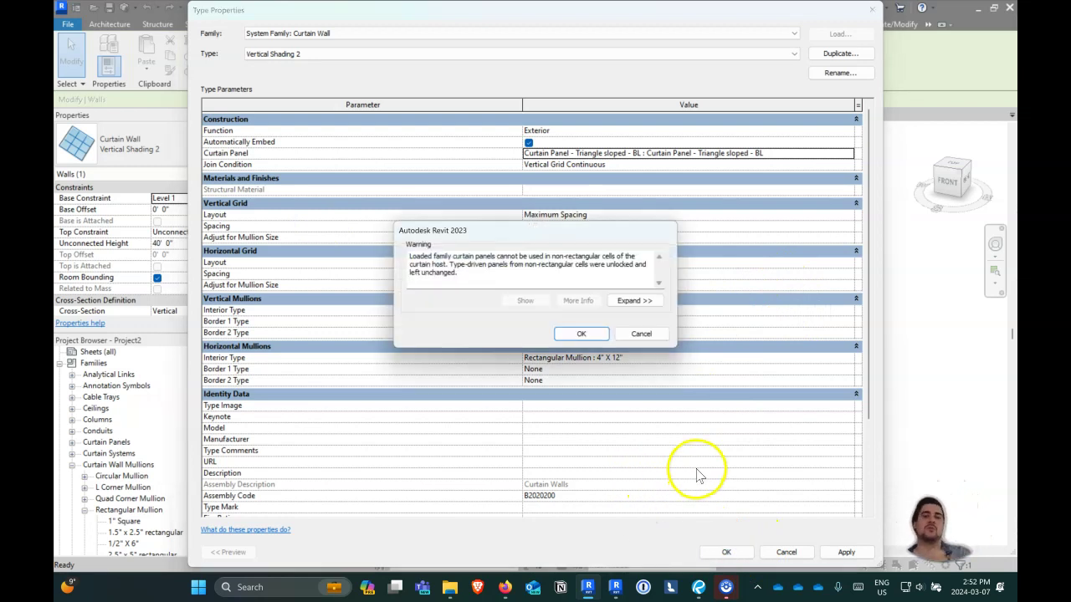
left_click(581, 334)
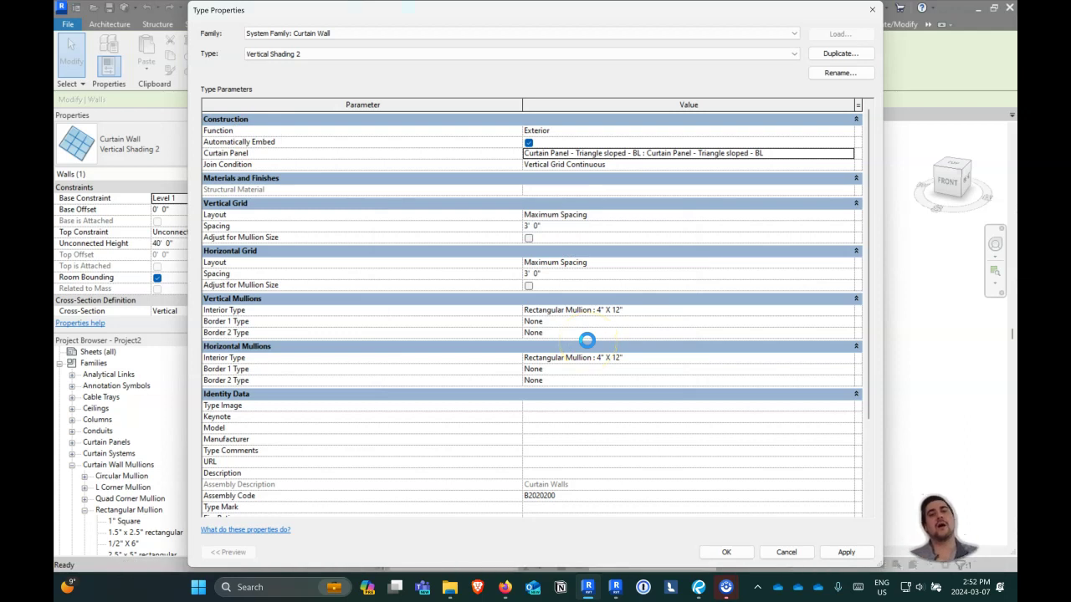
key("Return")
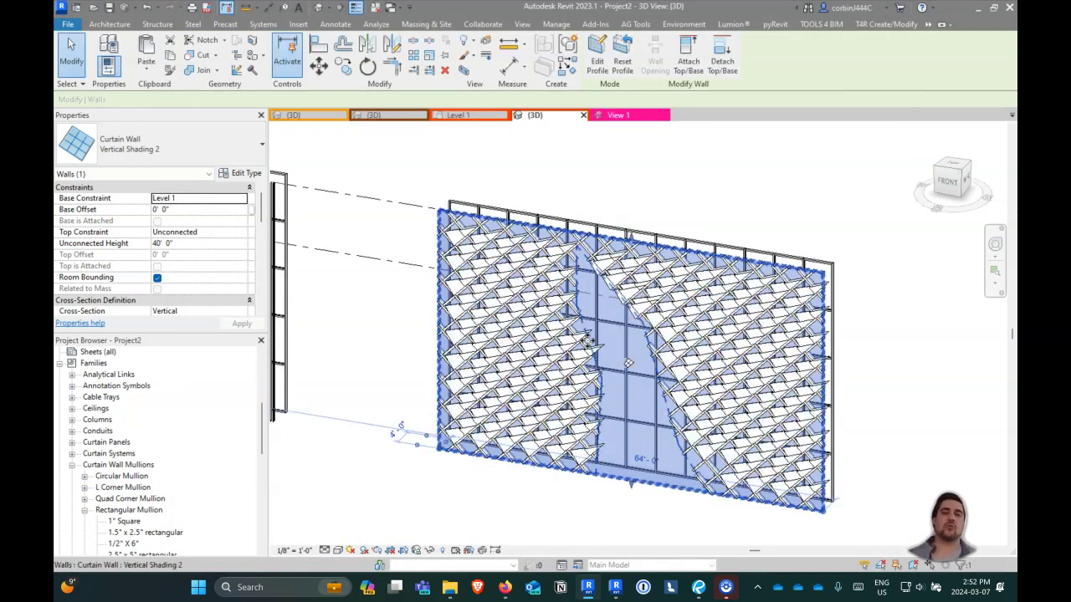
Step: Examine the sloped triangular panels on the diagonal shading wall from several angles and distances
mouse_move(760, 299)
middle_mouse_down("shift")
mouse_move(711, 299)
mouse_move(633, 232)
mouse_move(633, 251)
mouse_move(598, 227)
mouse_move(640, 287)
mouse_move(674, 299)
mouse_move(664, 306)
mouse_move(306, 131)
mouse_move(791, 337)
mouse_move(718, 394)
mouse_move(812, 363)
middle_mouse_up("shift")
scroll(695, 335, "down", 5)
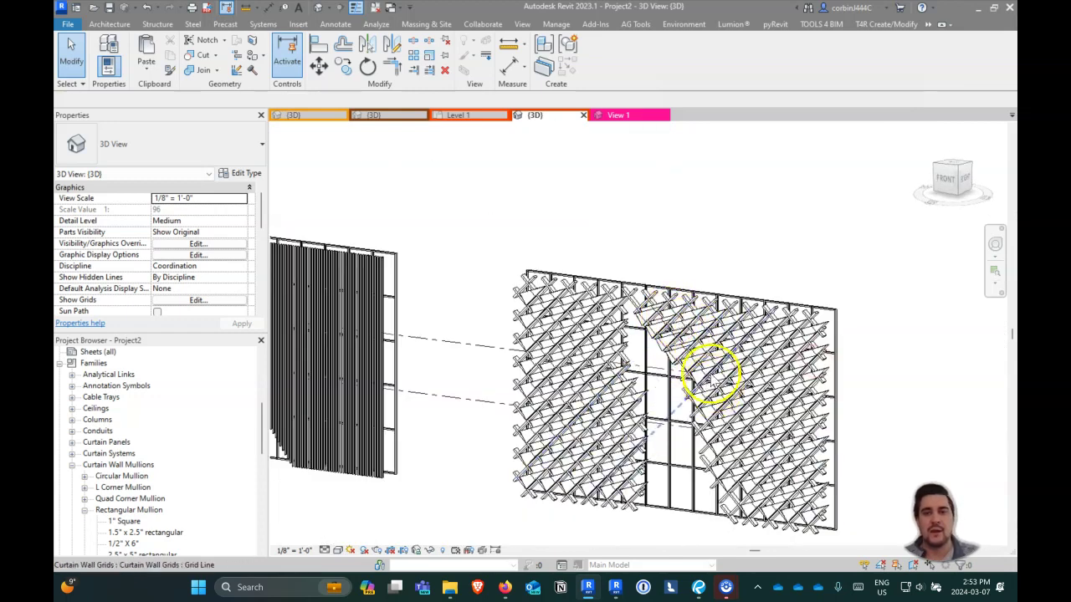
scroll(669, 268, "up", 2)
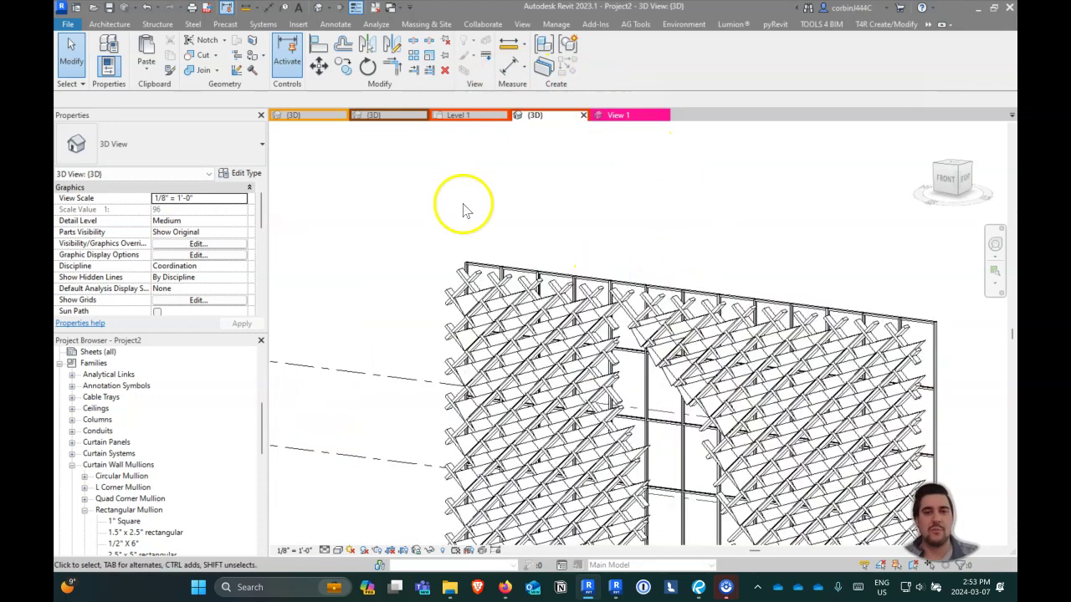
scroll(461, 208, "down", 1)
middle_click_drag(251, 140, 596, 377, "shift")
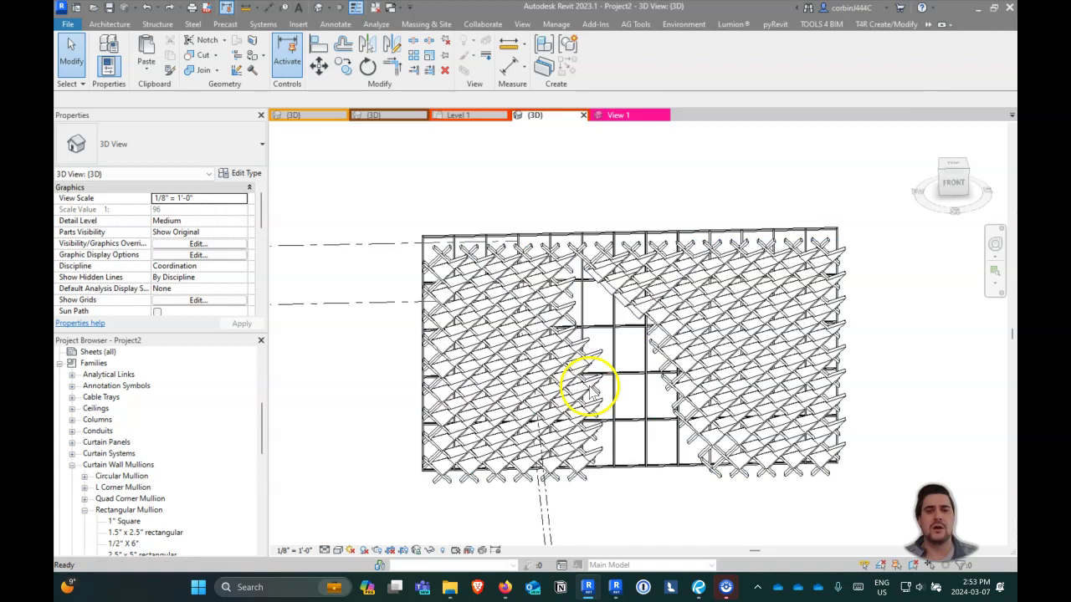
scroll(603, 427, "up", 2)
scroll(652, 385, "down", 4)
scroll(683, 376, "up", 4)
scroll(683, 340, "up", 3)
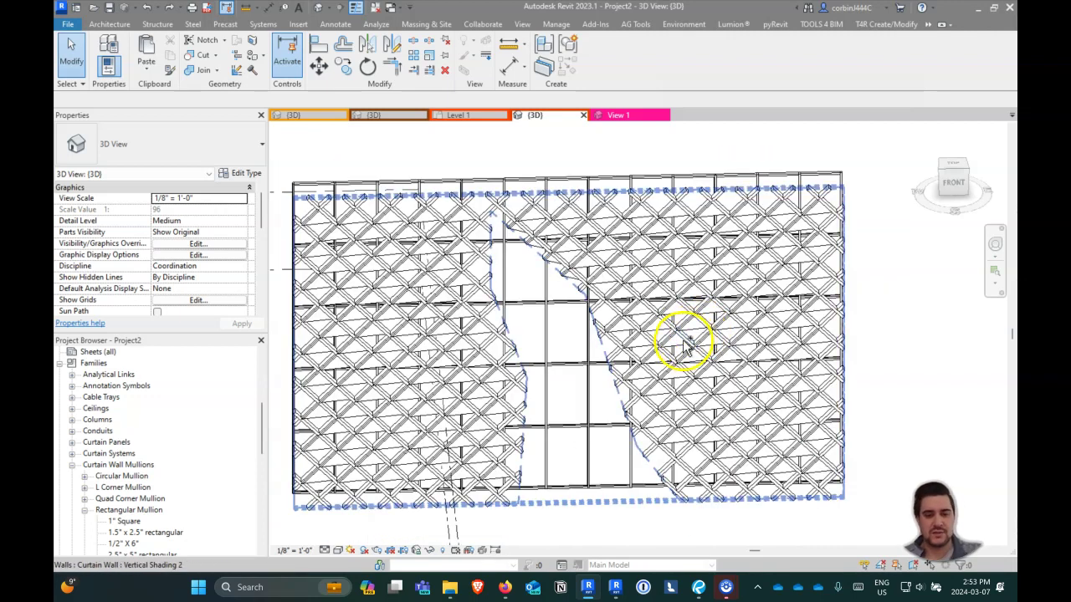
scroll(687, 318, "down", 5)
middle_click_drag(687, 280, 693, 494, "shift")
Step: Copy the diagonal-grid Vertical Shading 2 wall 3' 6" straight out in front of the original, working in the top view
left_click(953, 177)
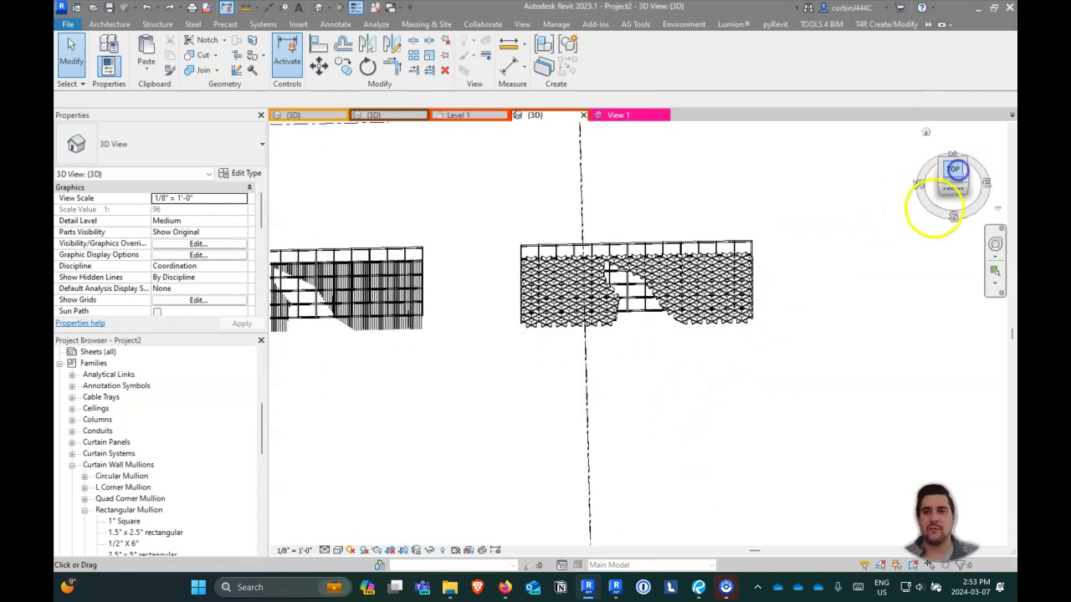
scroll(669, 284, "up", 3)
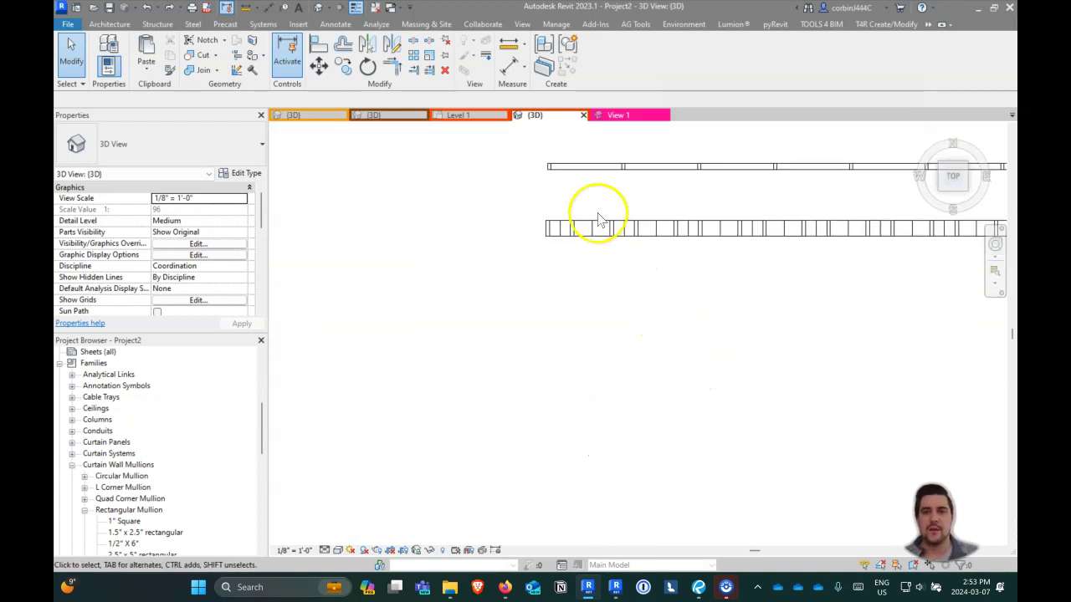
left_click(583, 229)
left_click(342, 67)
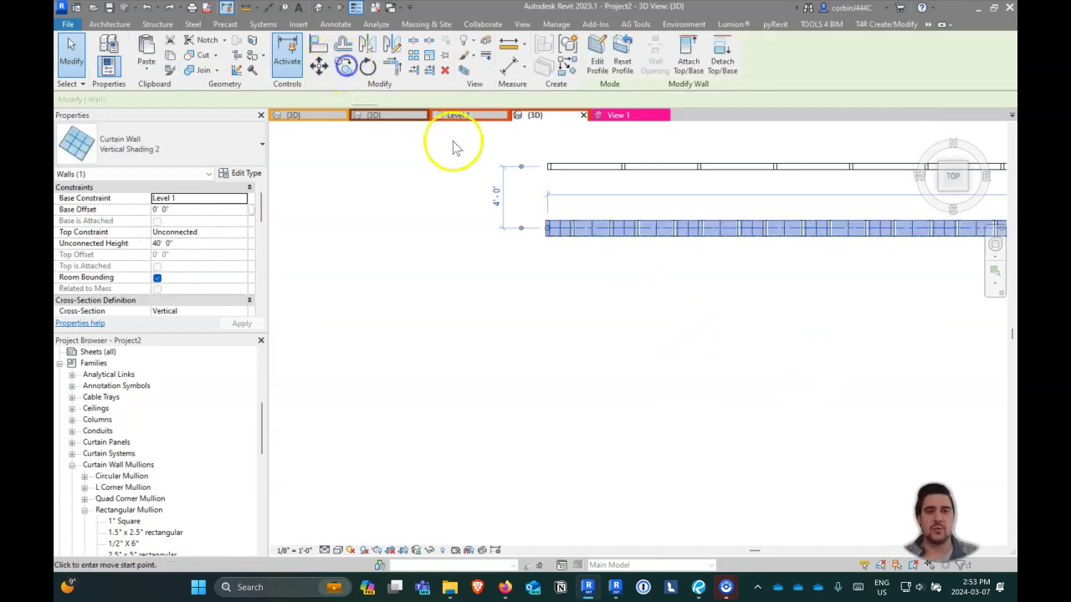
left_click(597, 228)
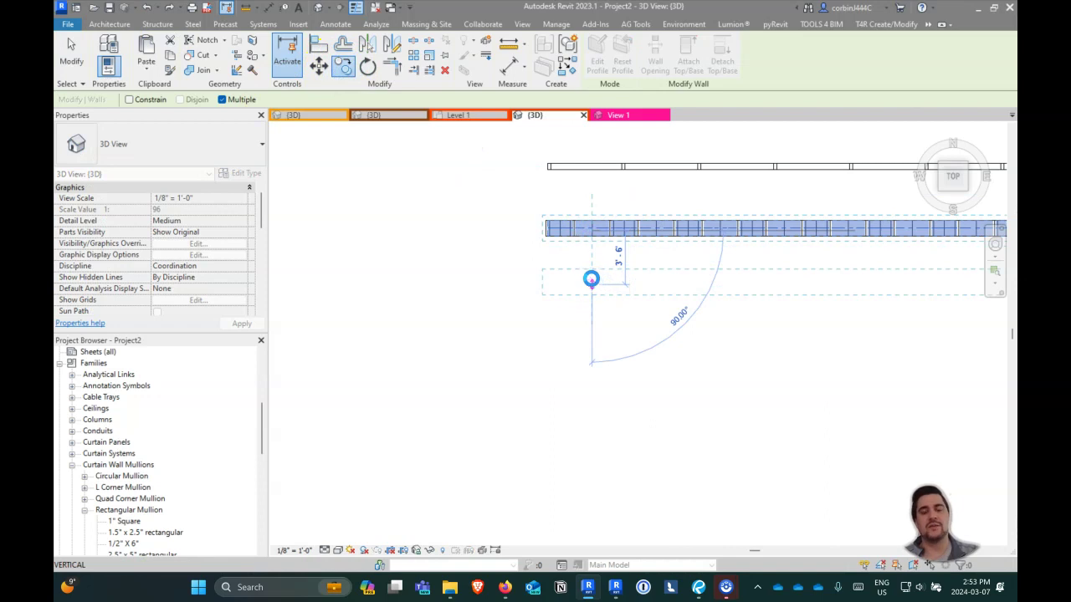
left_click(557, 272)
key("Escape")
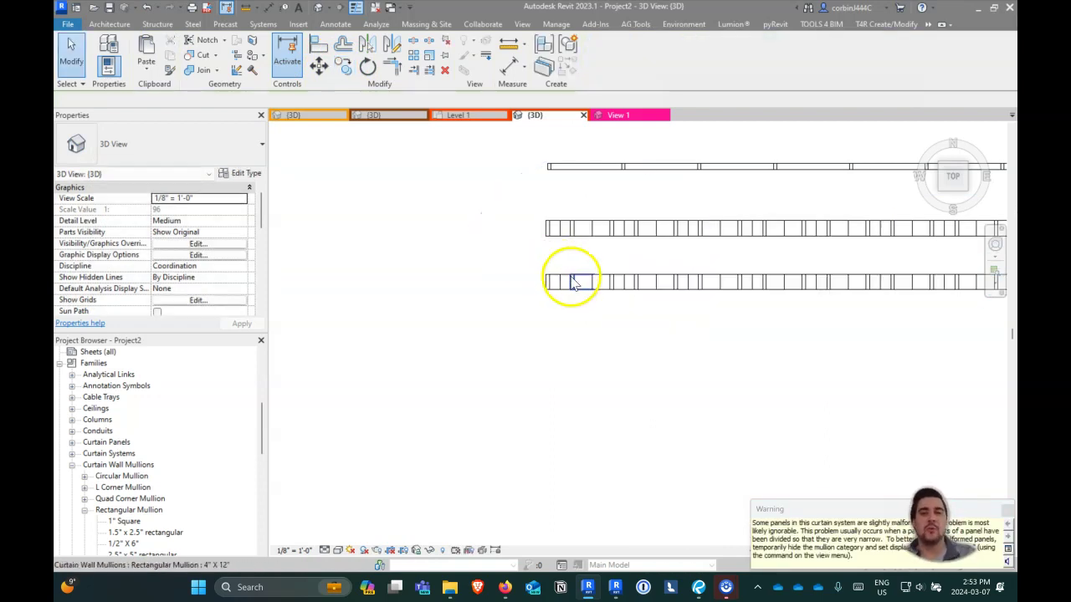
Step: Duplicate the copied wall's type under the name "Triangle Panels Only"
left_click(574, 283)
left_click(574, 282)
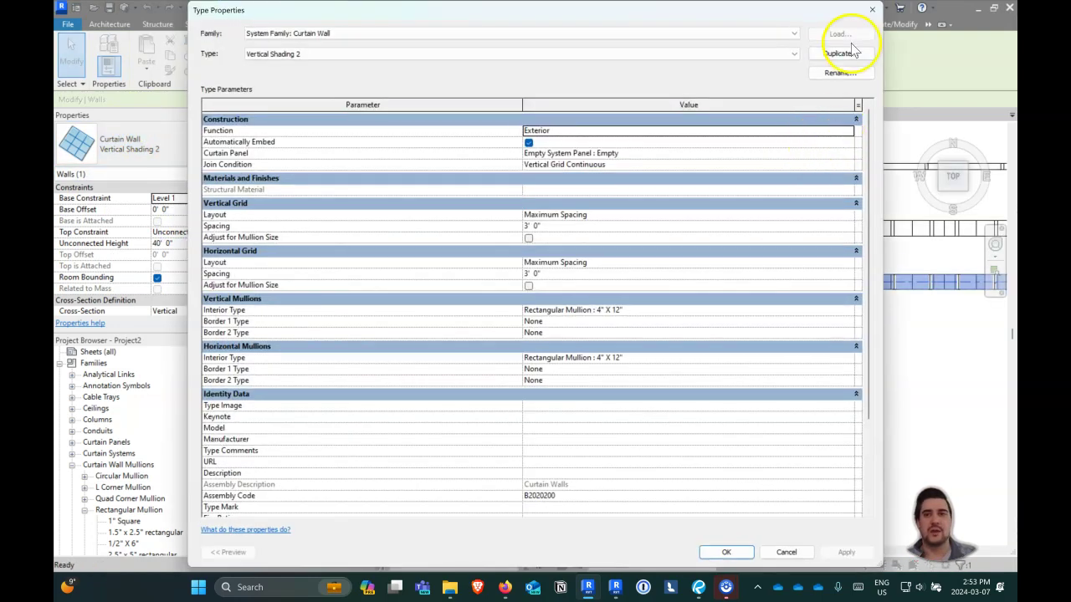
left_click(836, 54)
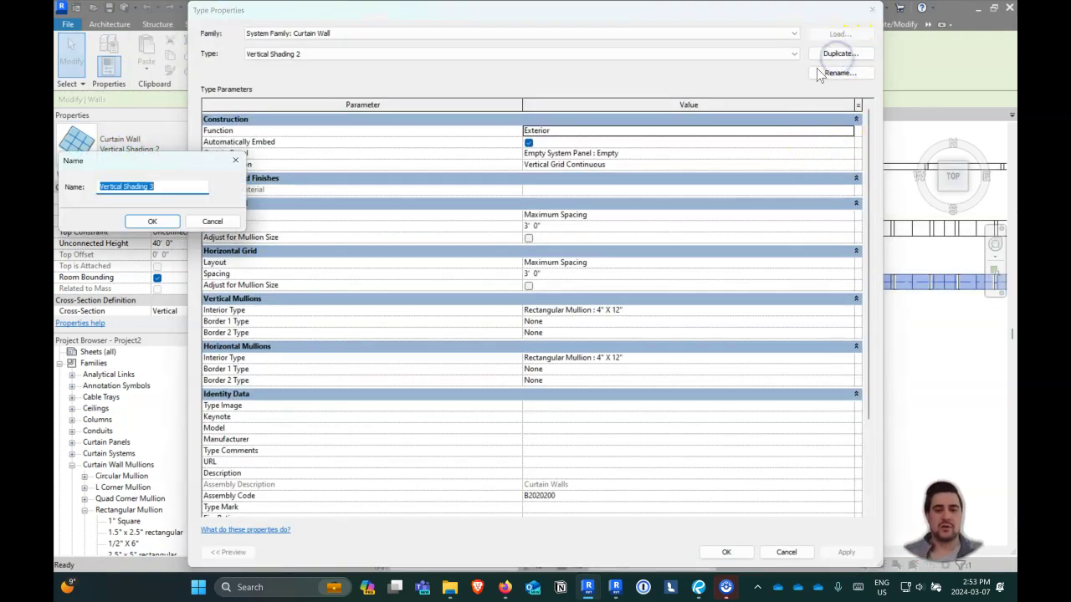
type("Triangle PAnels ")
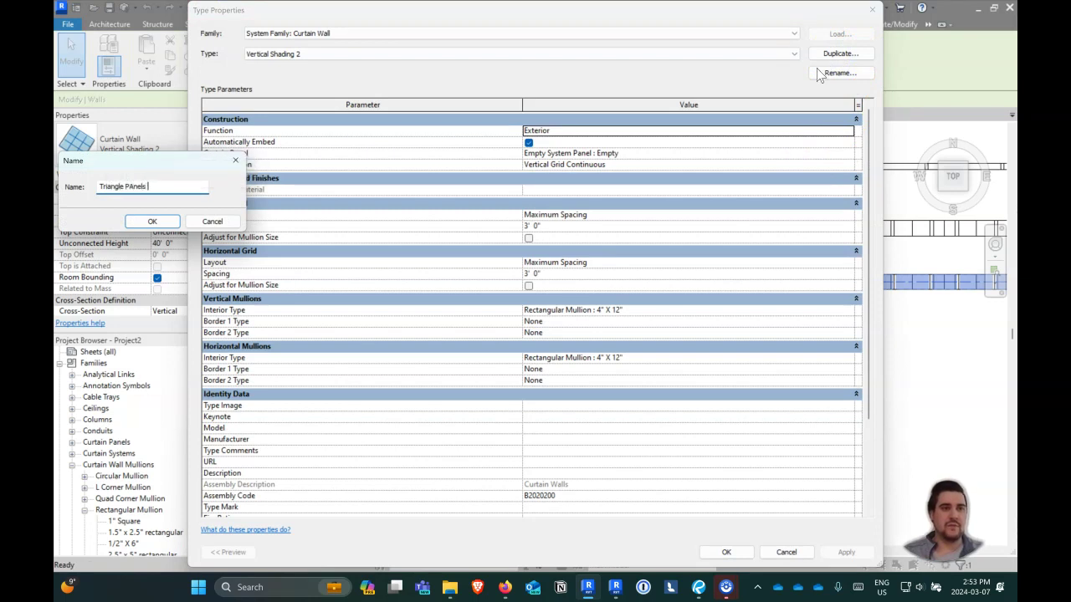
type("nels")
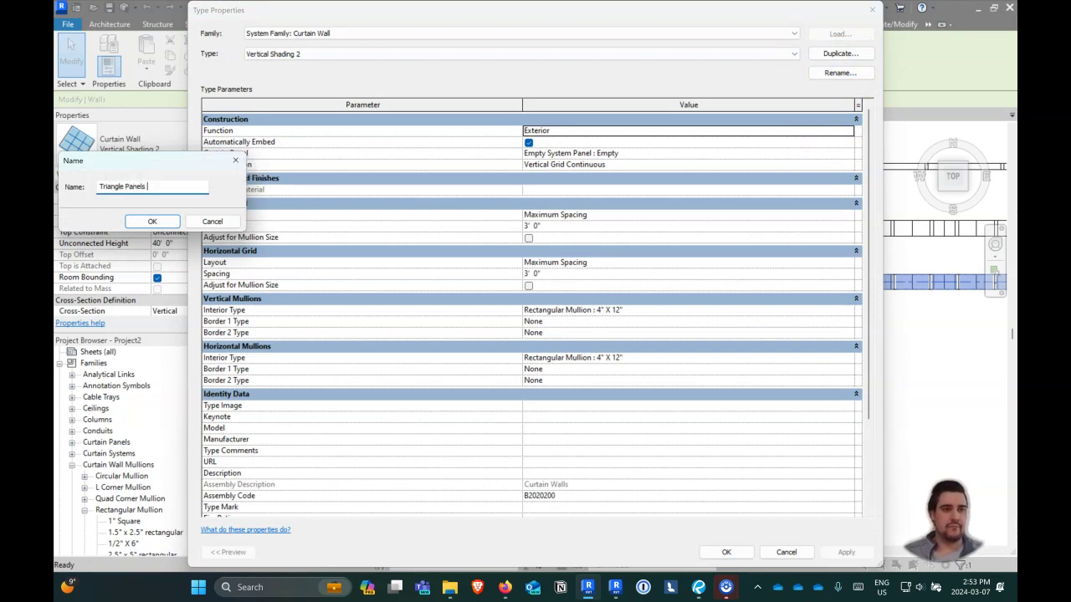
key("Return")
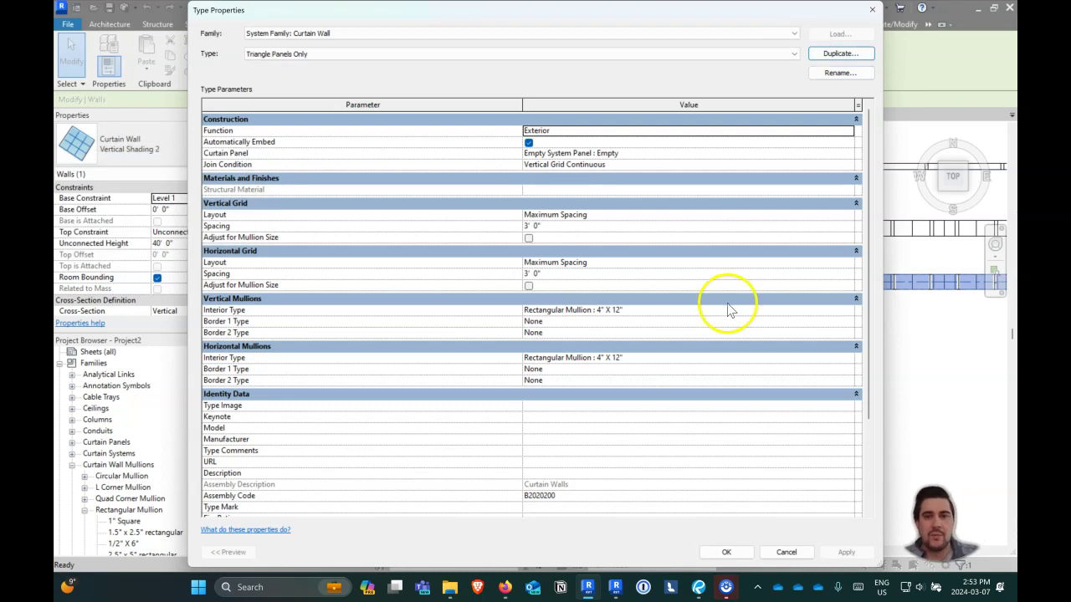
Step: Set the interior types of both the vertical and horizontal mullions to None in the Triangle Panels Only type
left_click(856, 311)
left_click(856, 311)
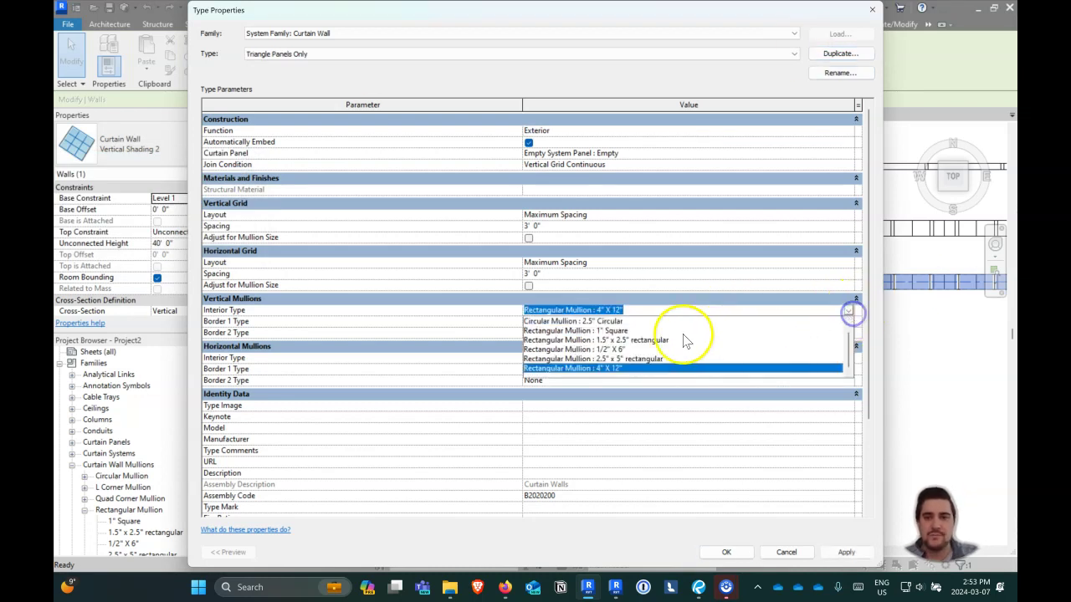
left_click(630, 320)
left_click(849, 358)
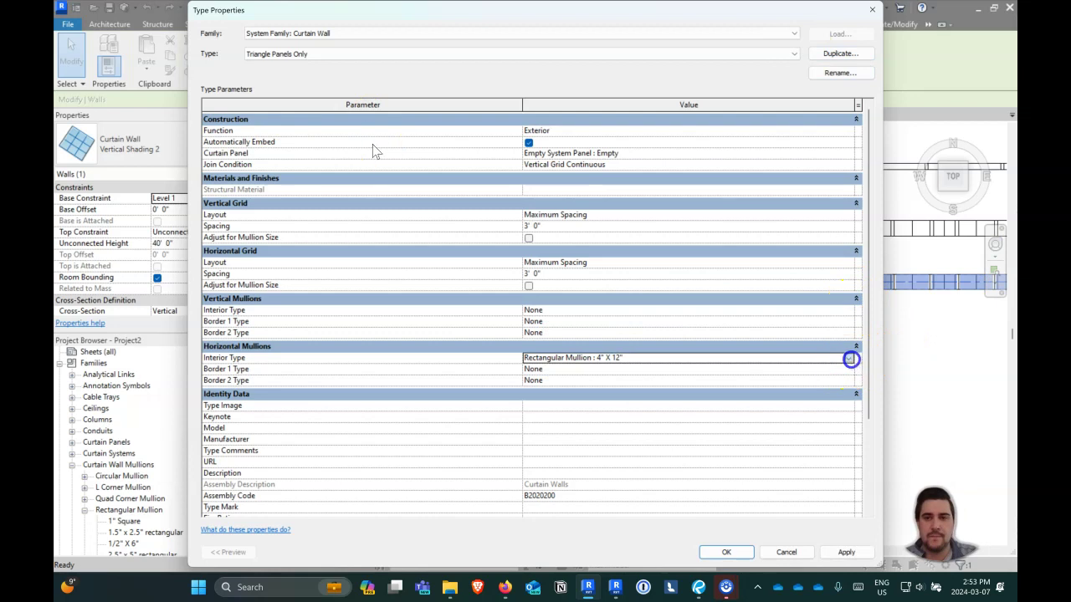
left_click(848, 358)
left_click(713, 369)
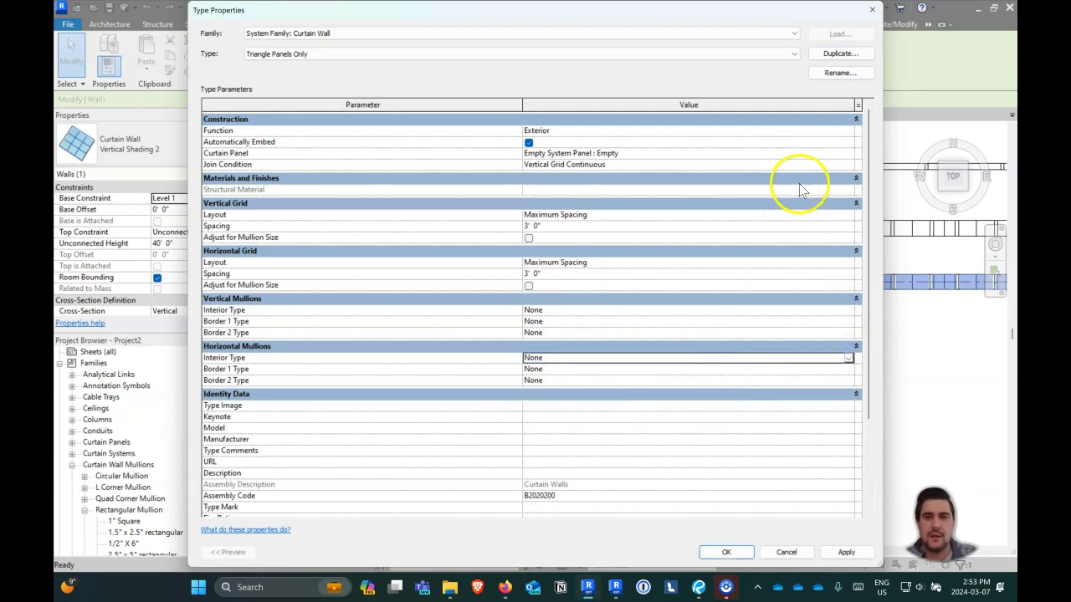
Step: Set the type's curtain panel to "Curtain Panel - Triangle sloped - BL" and apply the type changes, accepting the mullion warnings
left_click(847, 154)
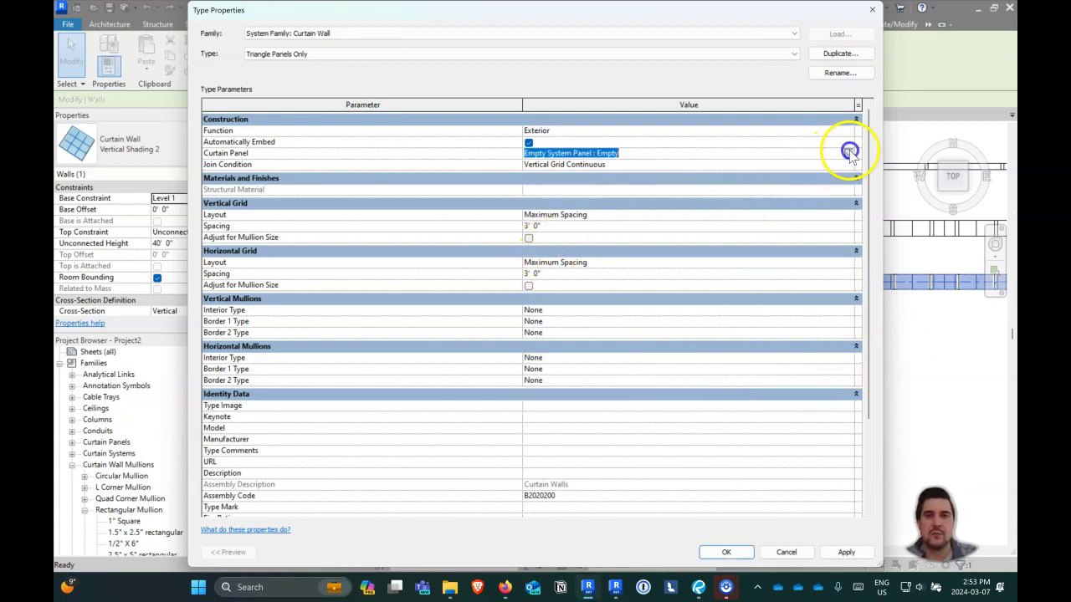
left_click(847, 154)
scroll(610, 209, "up", 2)
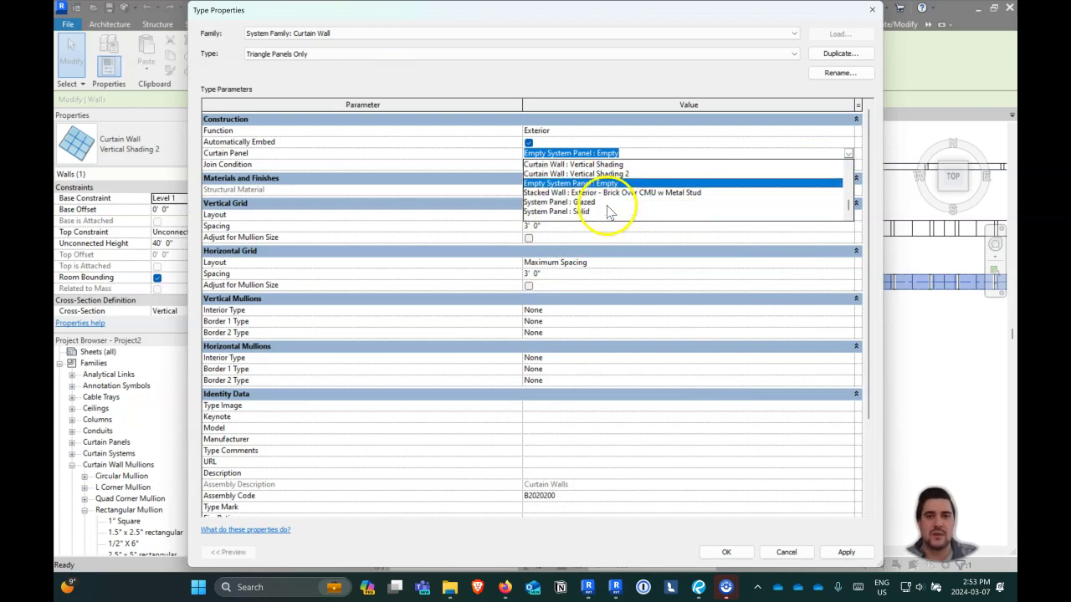
left_click(623, 184)
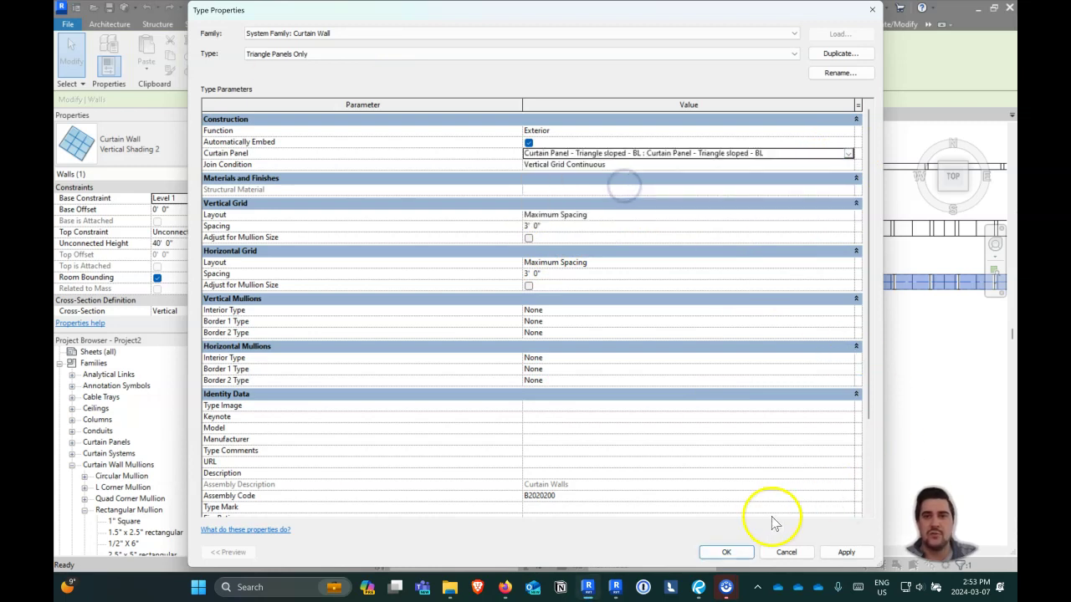
left_click(726, 553)
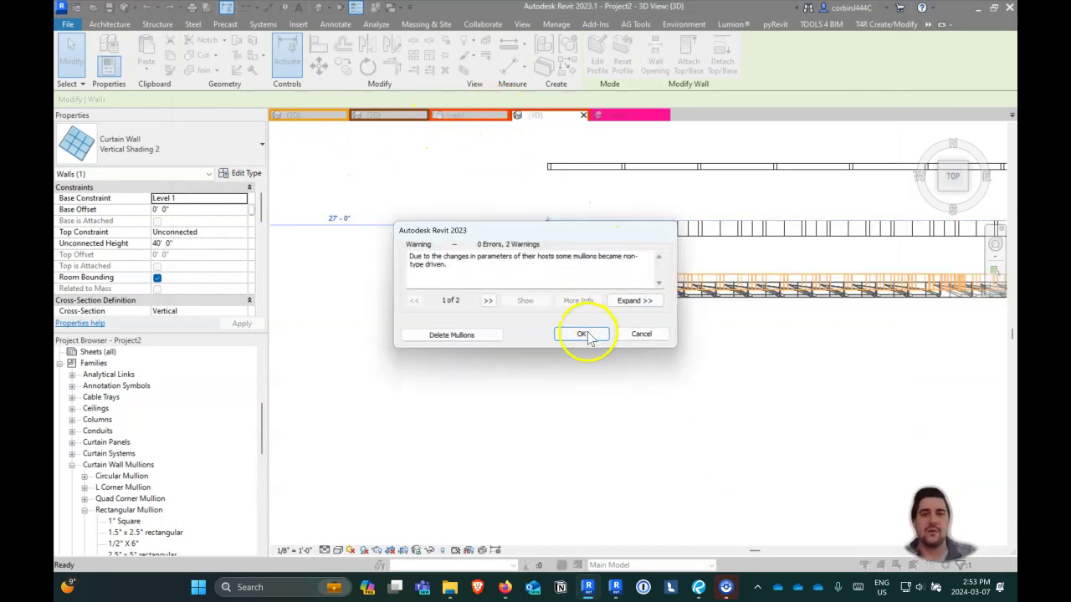
left_click(582, 334)
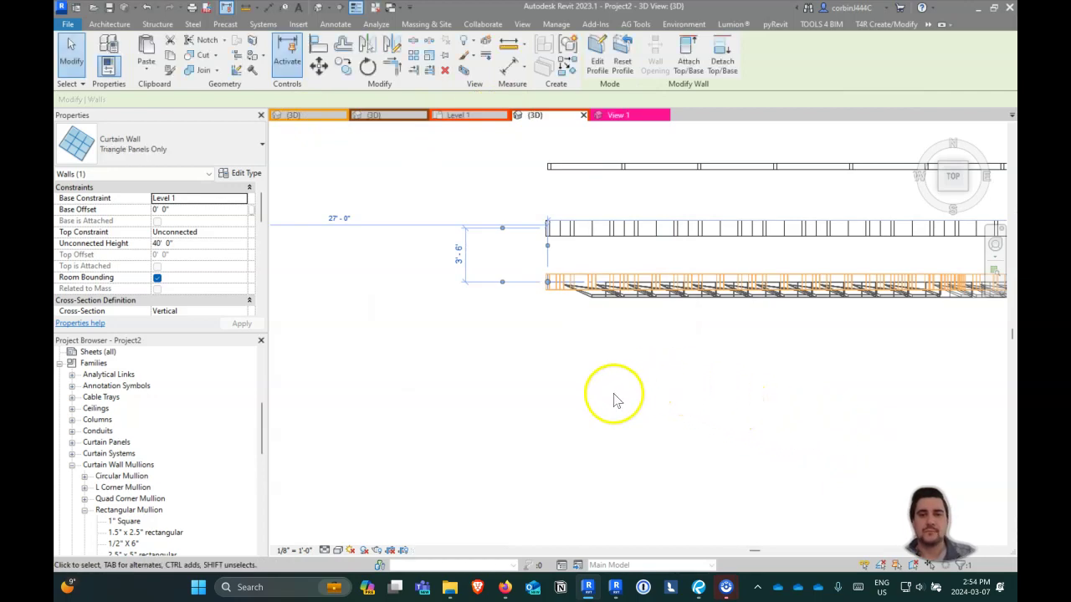
Step: Delete all mullions of the copied front wall by filtering its selected elements to Curtain Wall Mullions, resolving the panel error with Delete Type
middle_click_drag(560, 403, 581, 313, "shift")
left_click(987, 164)
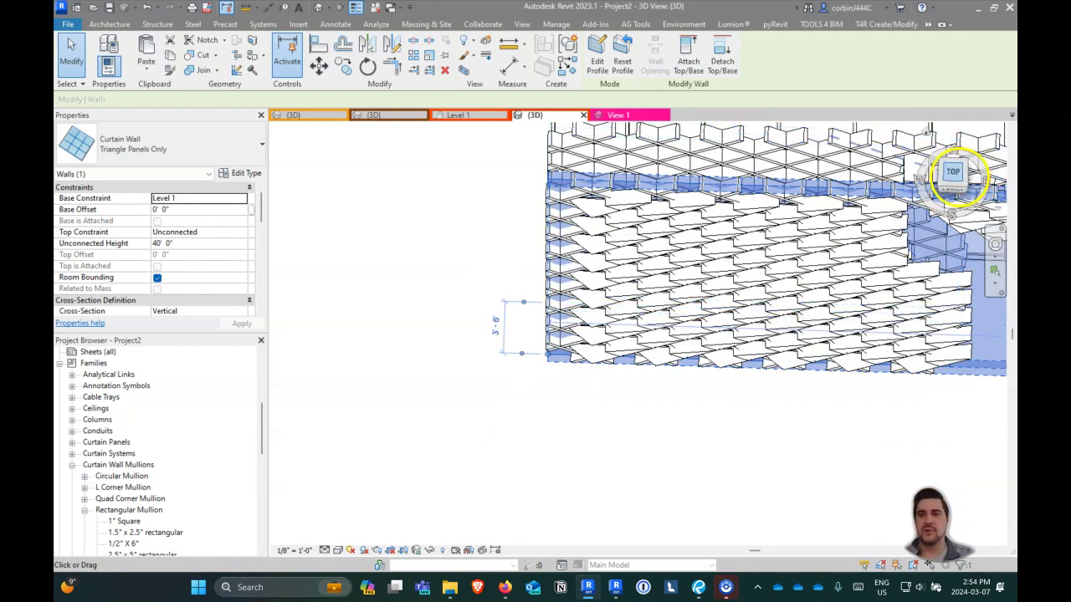
left_click(460, 359)
left_click_drag(359, 325, 748, 342)
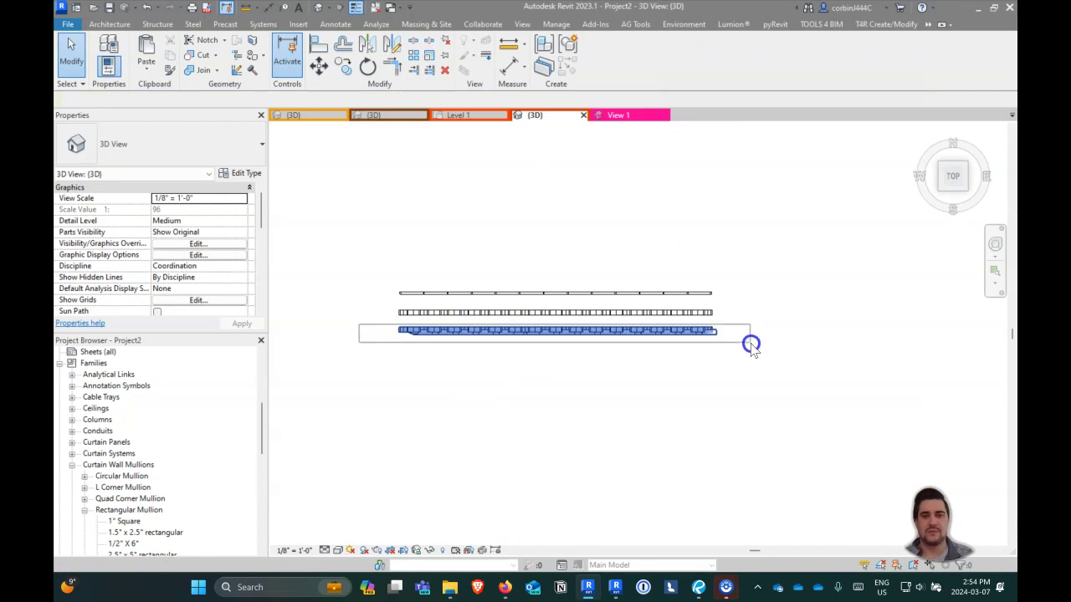
left_click(659, 55)
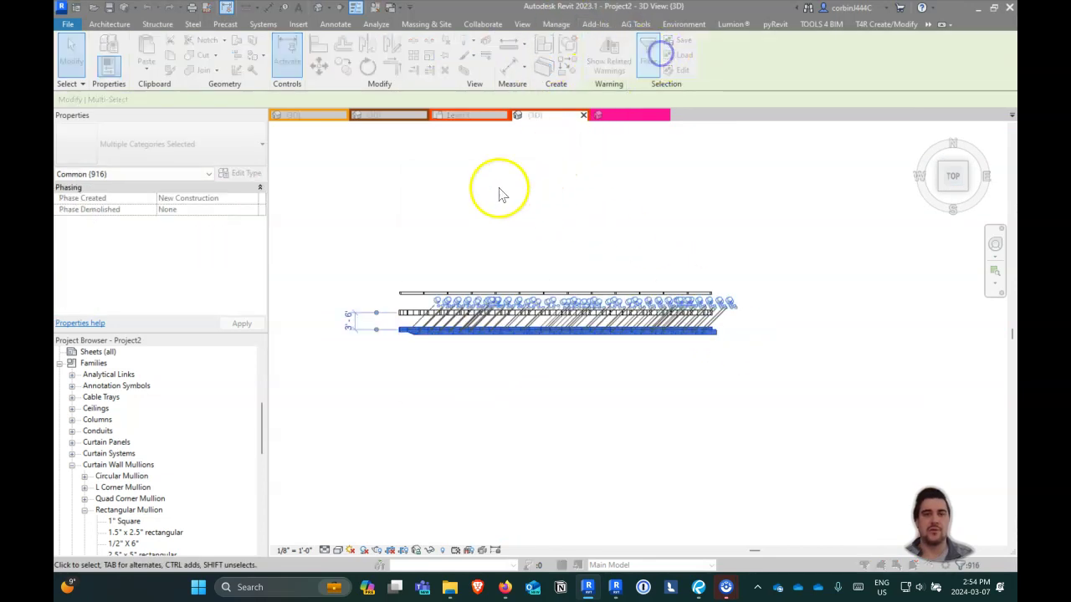
left_click(616, 231)
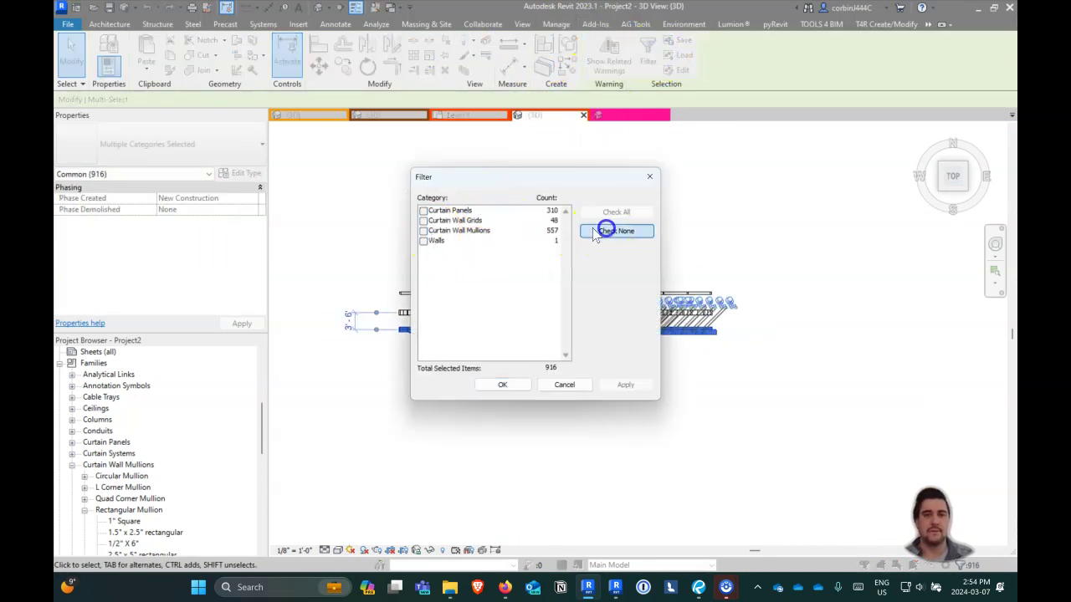
left_click(423, 230)
left_click(503, 385)
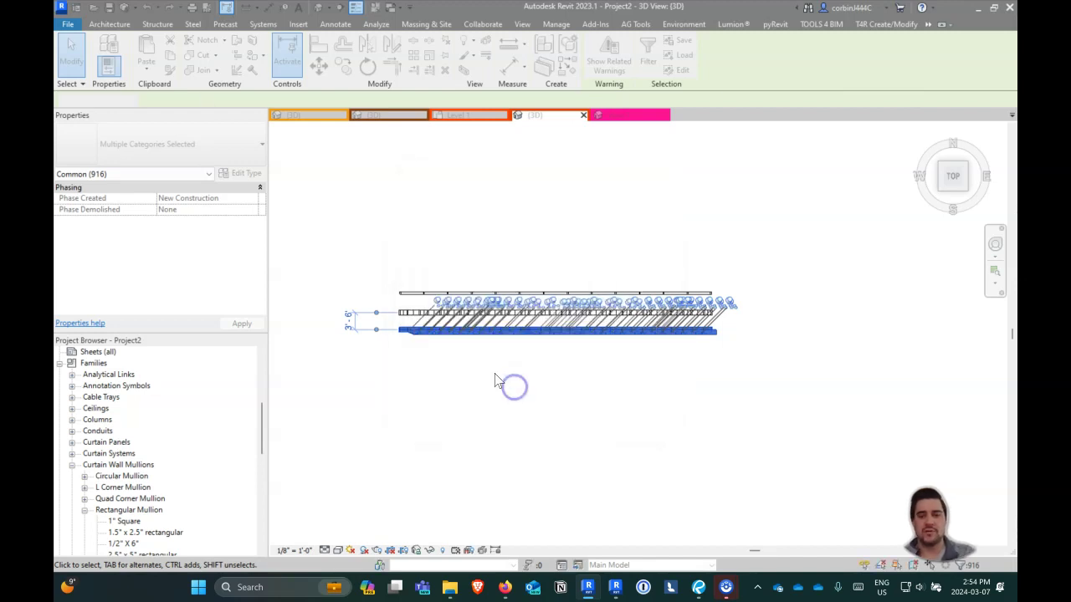
key("Delete")
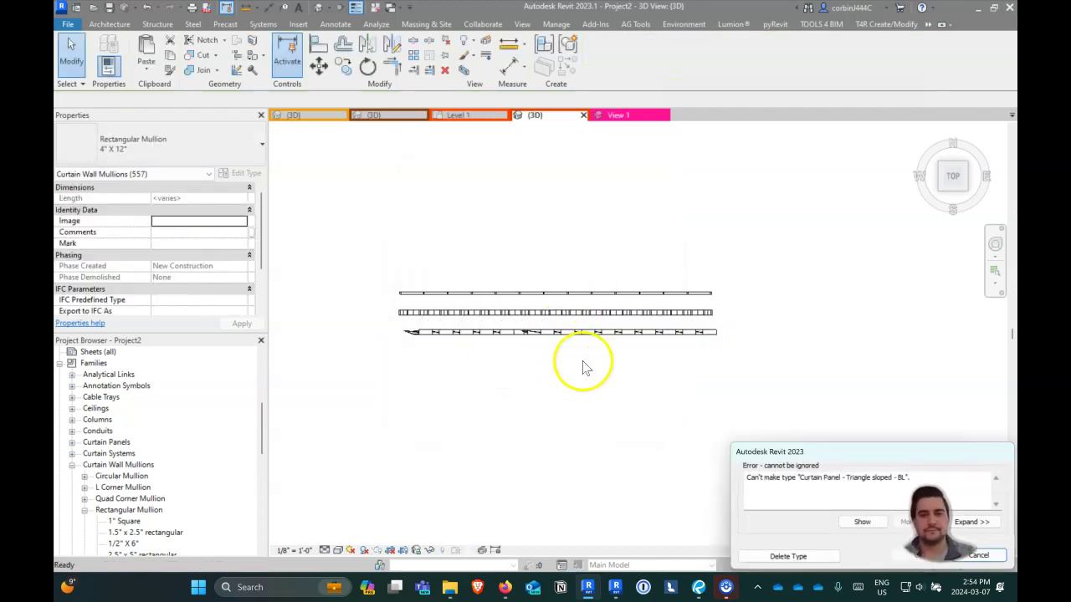
left_click(777, 557)
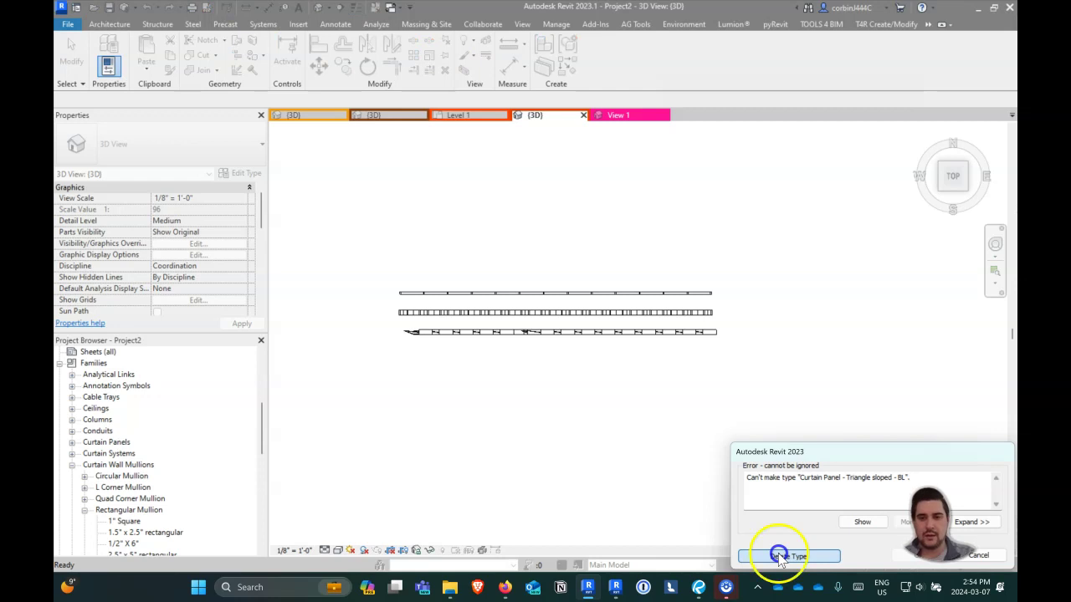
left_click(788, 559)
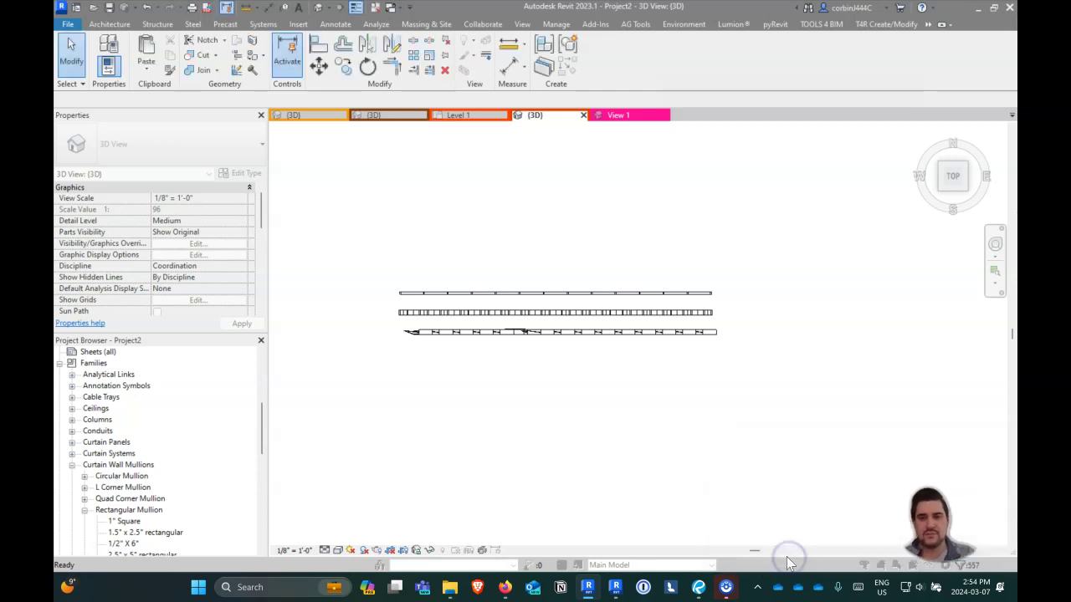
Step: Examine the triangular panels left on the front wall in the project's 3D view, around its irregular opening and edges
left_click(611, 117)
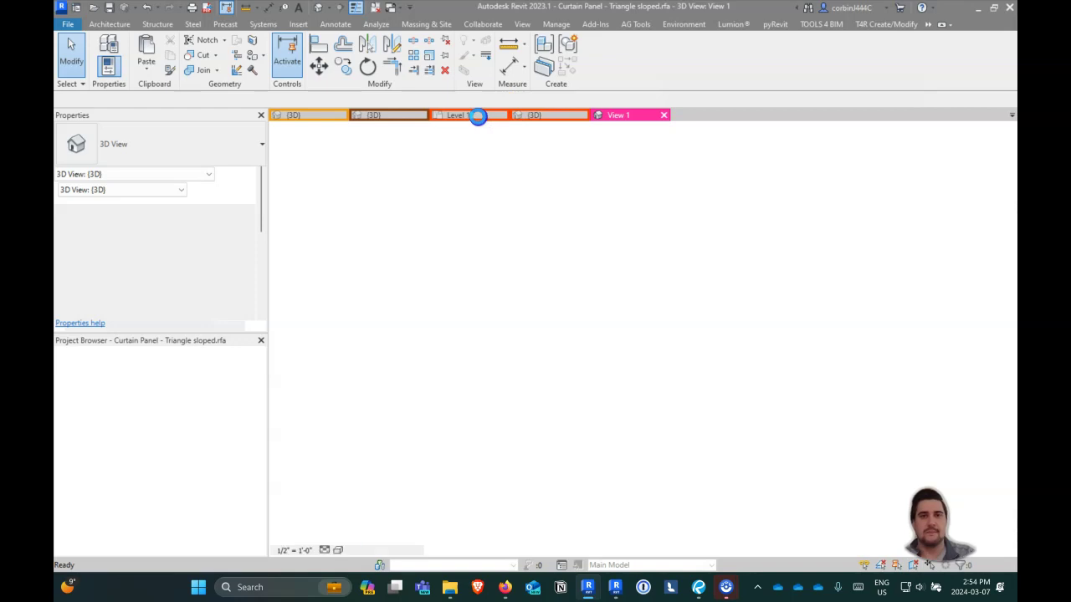
left_click(542, 115)
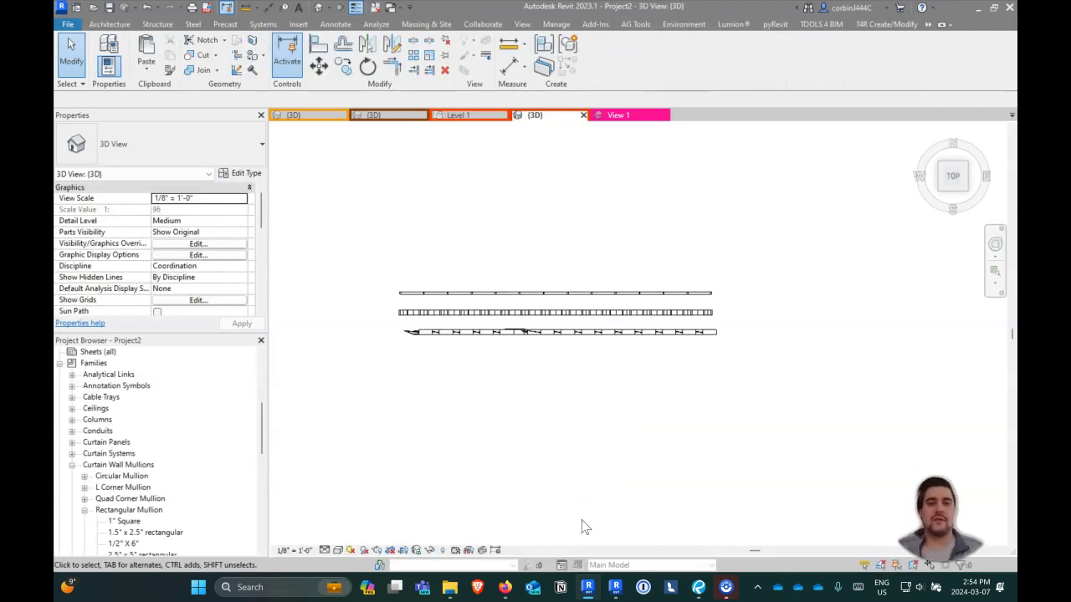
middle_click_drag(710, 306, 617, 191, "shift")
middle_click_drag(554, 316, 585, 335, "shift")
scroll(583, 477, "up", 5)
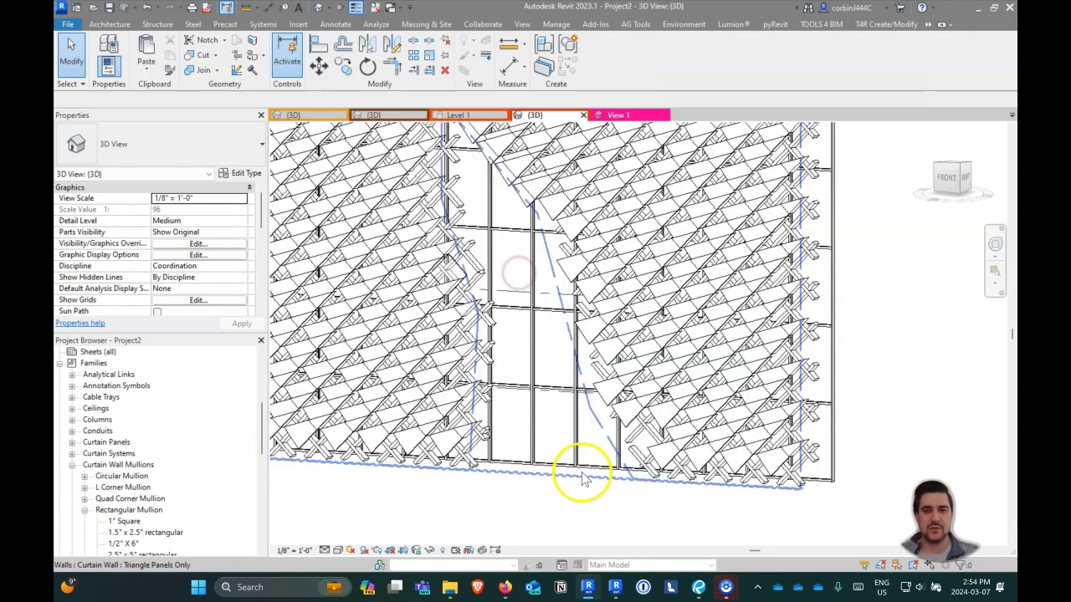
scroll(584, 478, "down", 4)
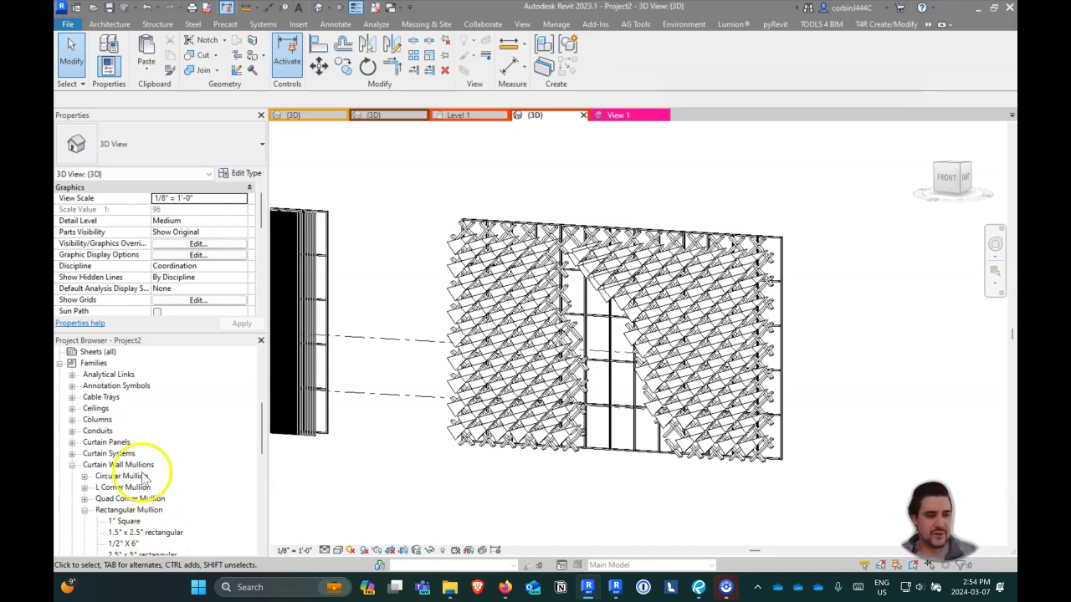
Step: Open the "Curtain Panel - Triangle sloped - BL" family for editing and display its Ref. Level floor plan
scroll(138, 460, "down", 3)
left_click(72, 363)
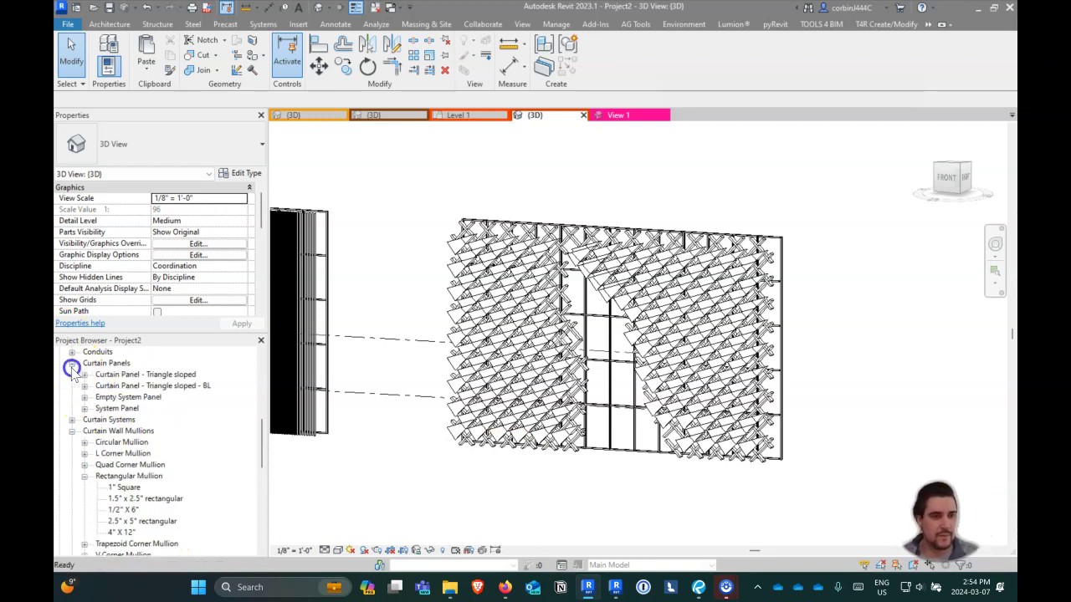
left_click(144, 385)
right_click(144, 385)
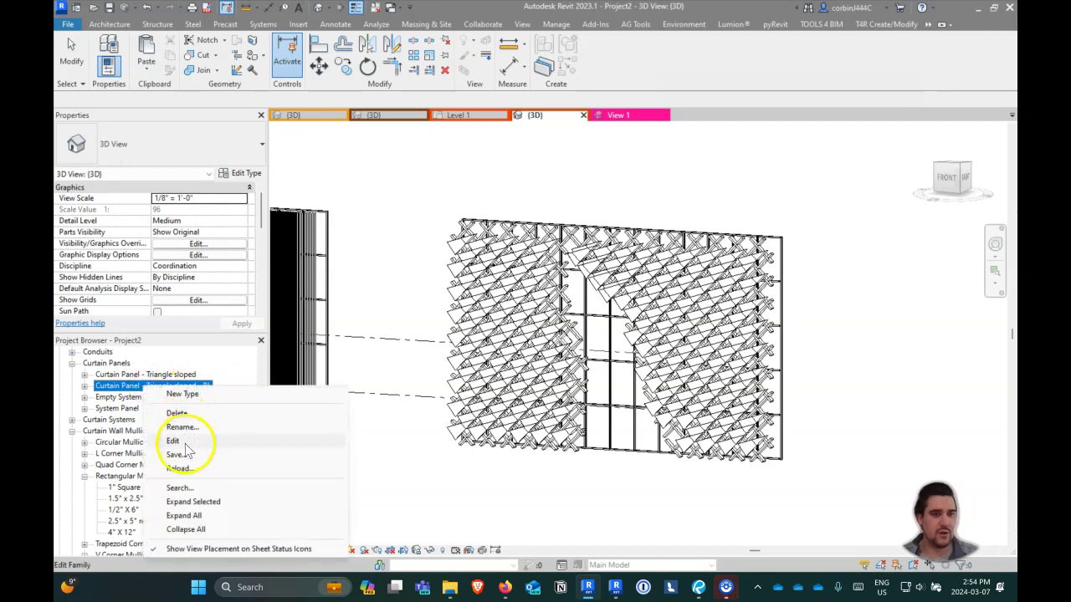
left_click(179, 442)
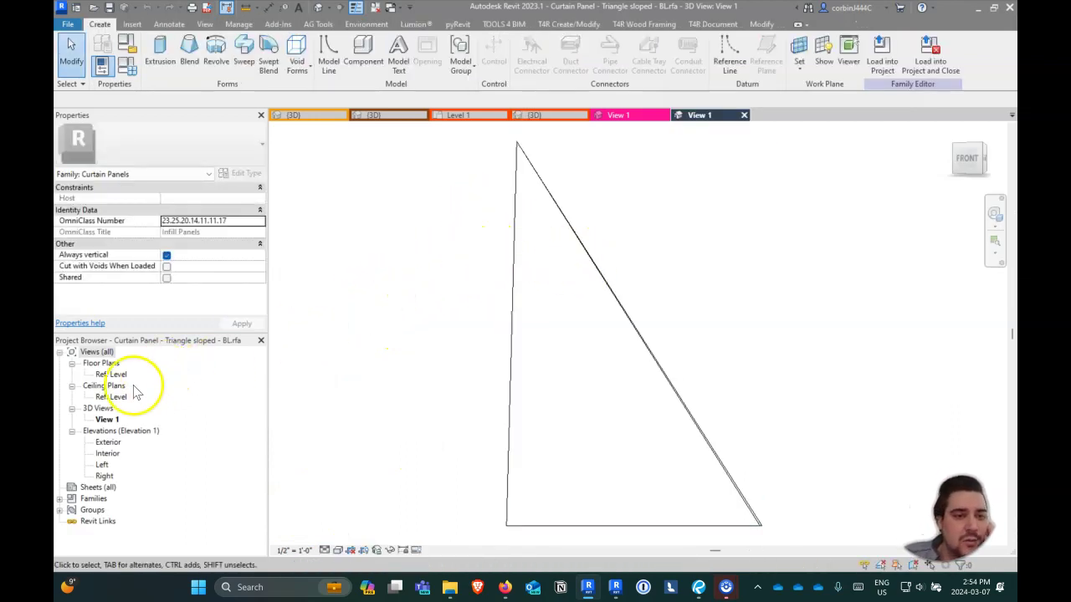
scroll(497, 246, "down", 2)
middle_click_drag(497, 246, 673, 349, "shift")
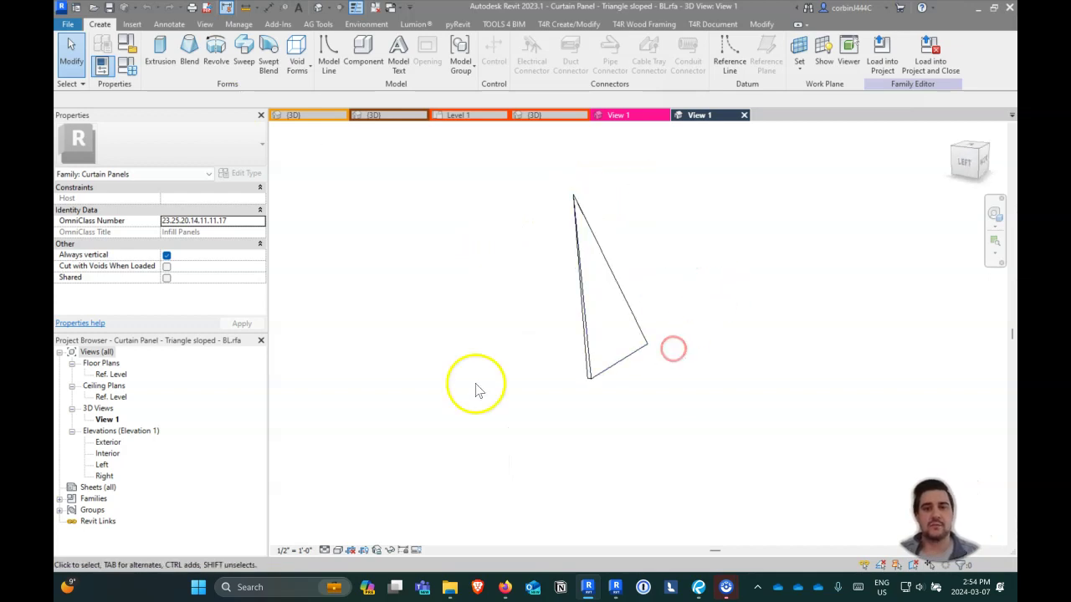
double_click(111, 374)
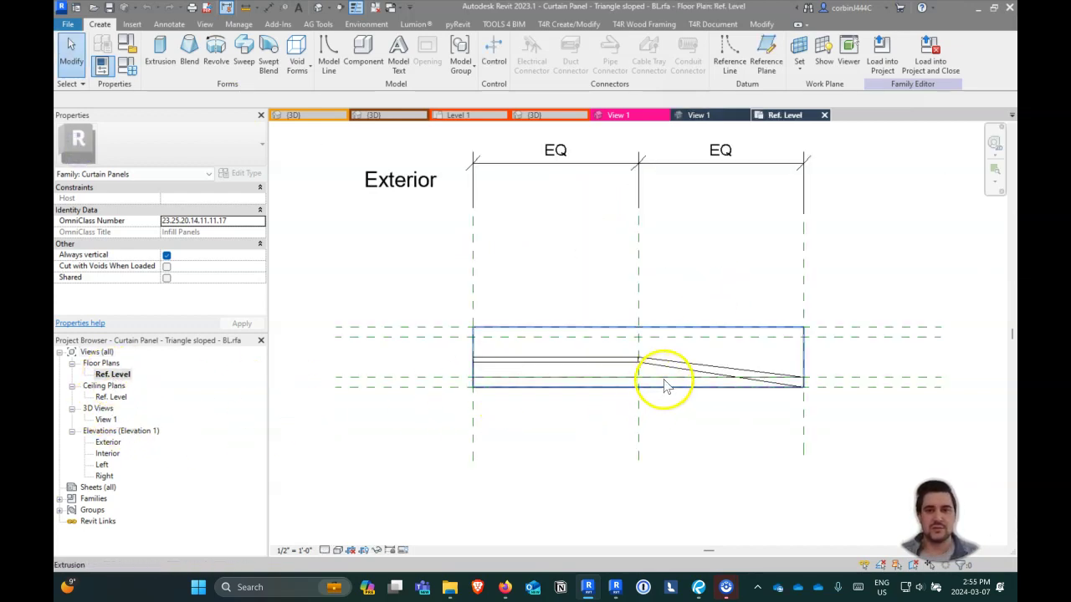
Step: Lock the left ends and outer faces of the two void extrusions to their adjacent reference planes in the Ref. Level plan
scroll(667, 368, "up", 2)
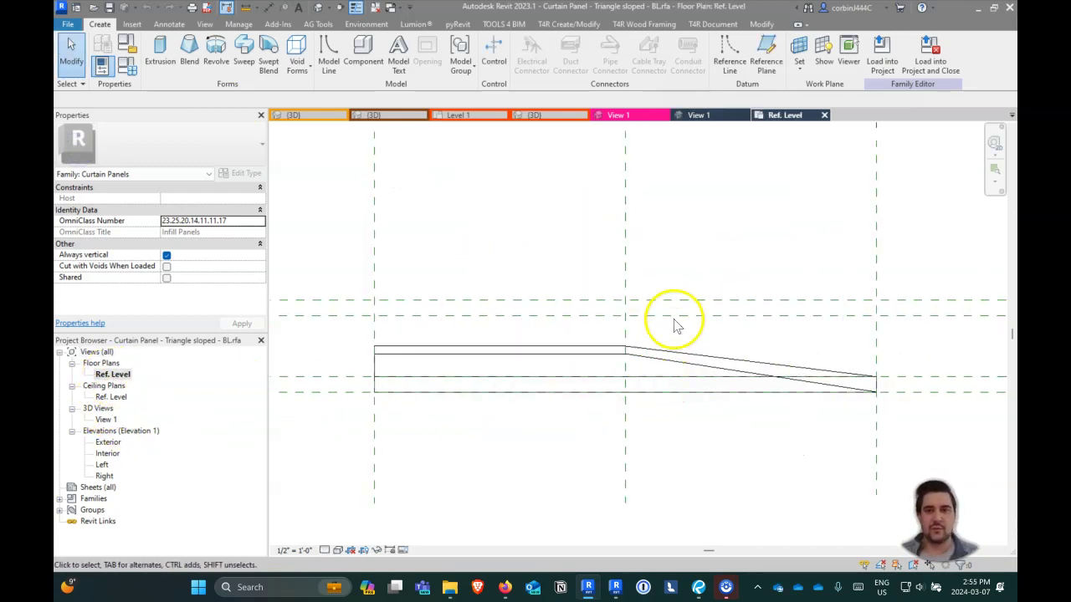
left_click(857, 396)
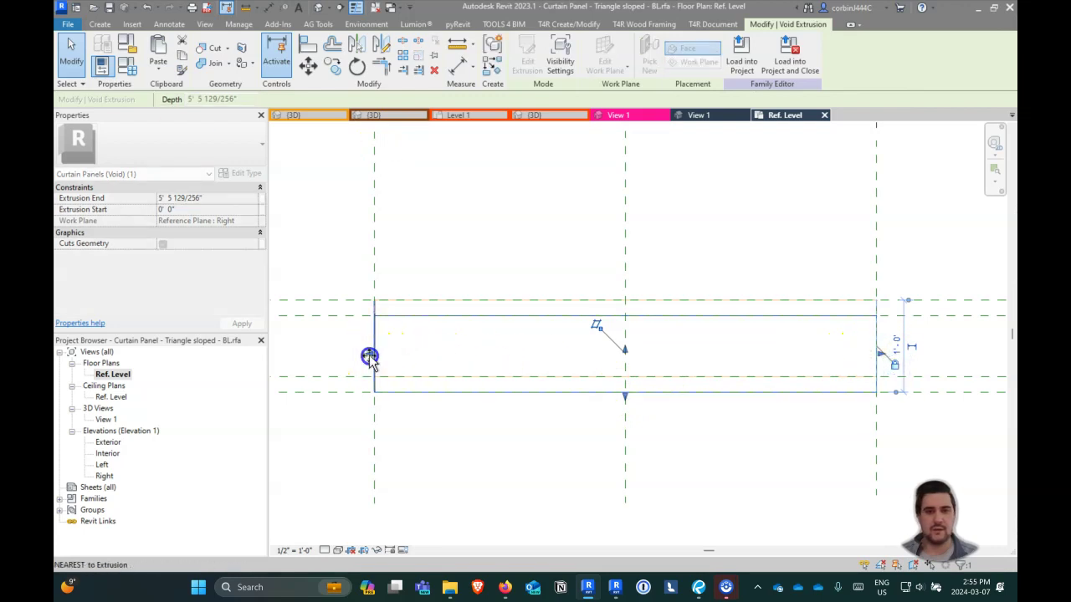
left_click_drag(625, 396, 626, 396)
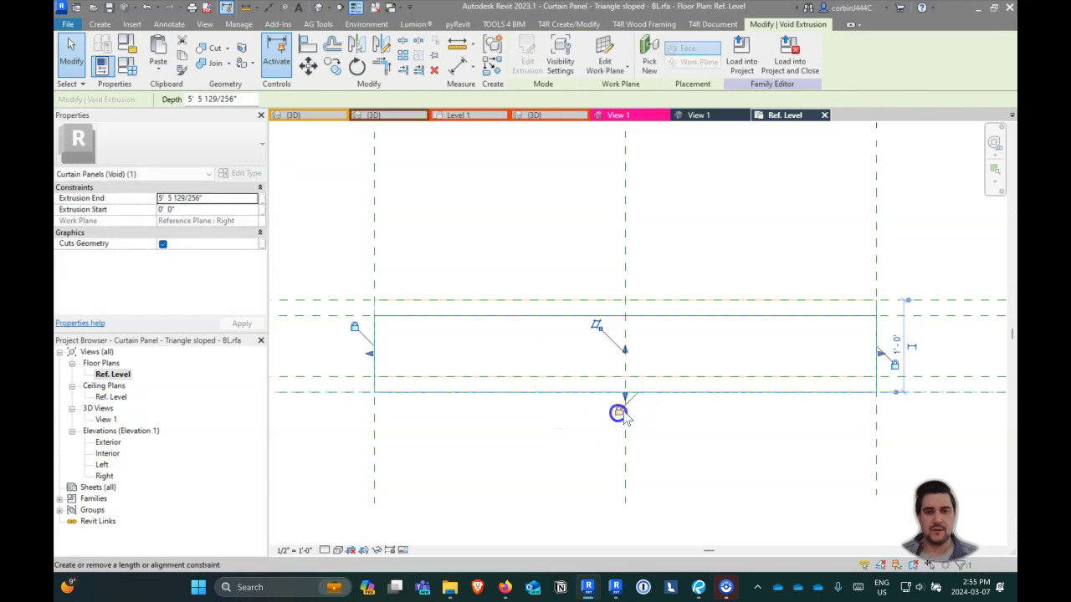
left_click(681, 411)
left_click_drag(673, 366, 626, 298)
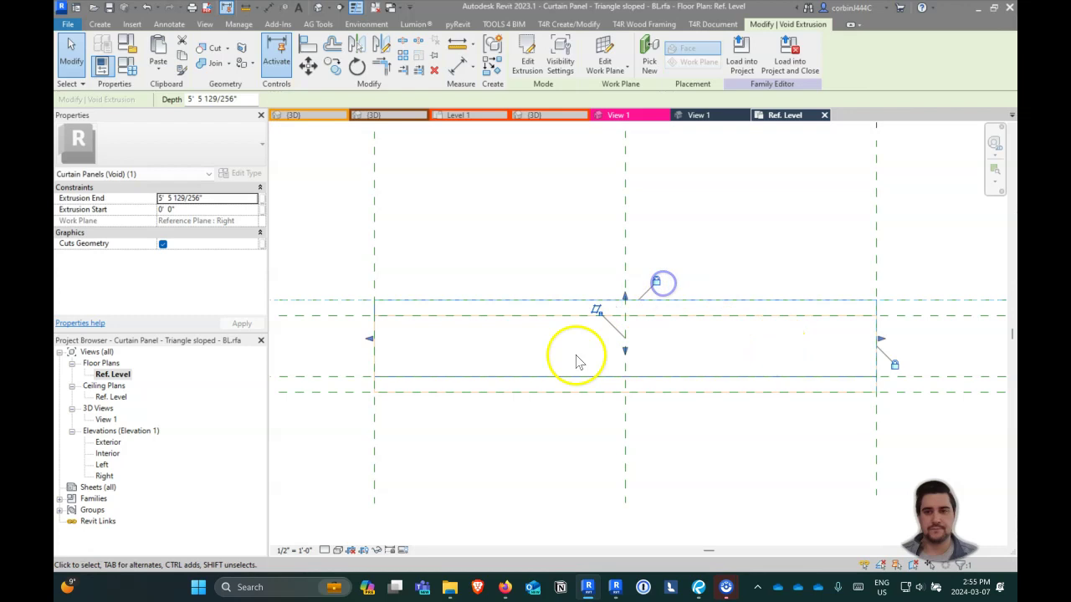
left_click_drag(376, 335, 372, 336)
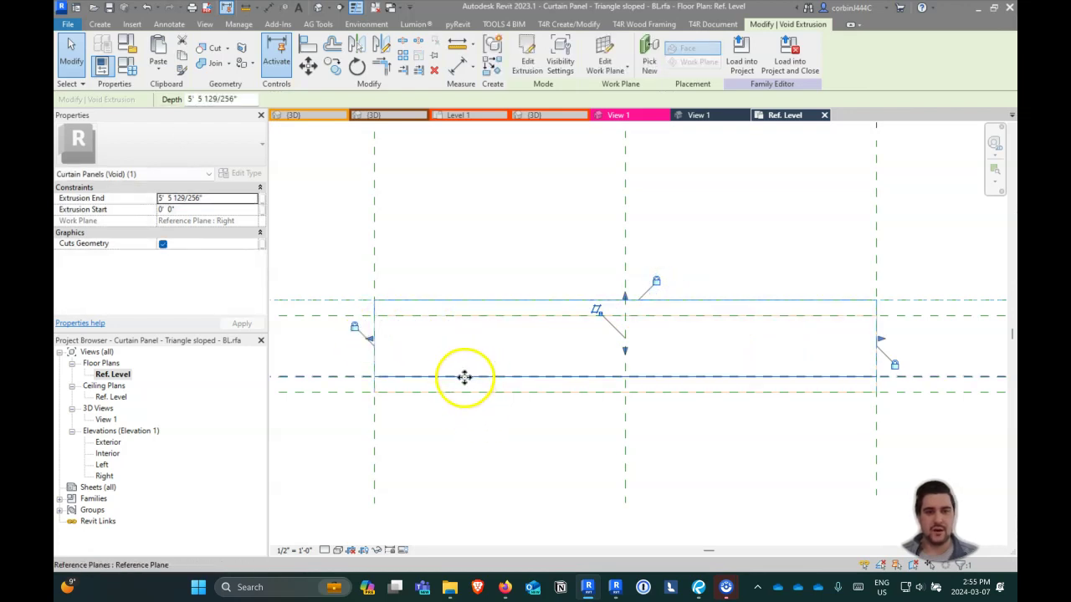
left_click_drag(465, 393, 465, 396)
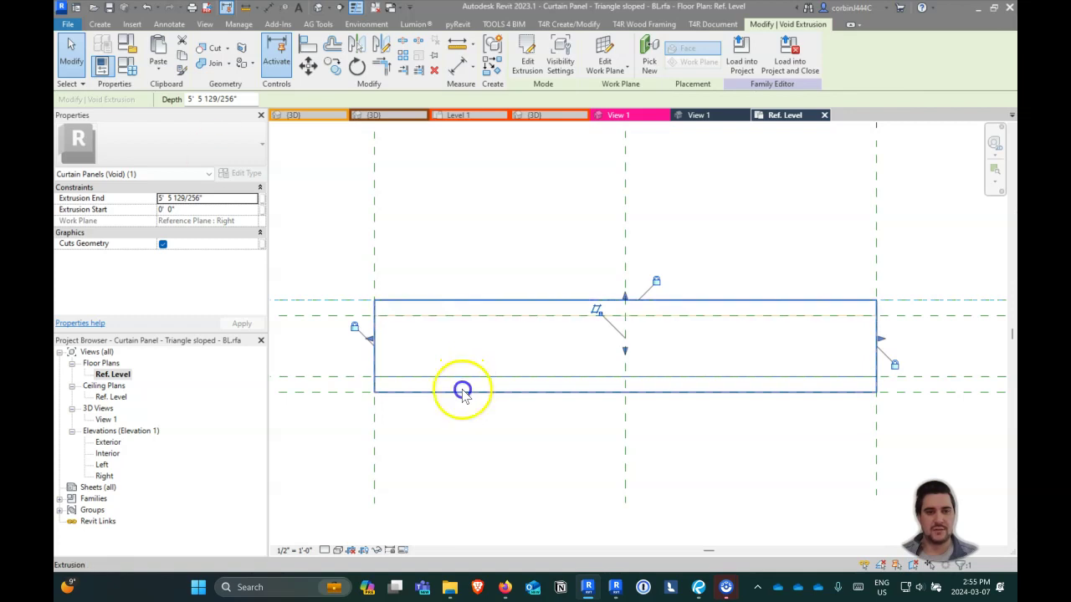
Step: Lock the solid extrusion's side, front and back faces to the surrounding reference planes
left_click(441, 377)
left_click_drag(372, 349, 376, 351)
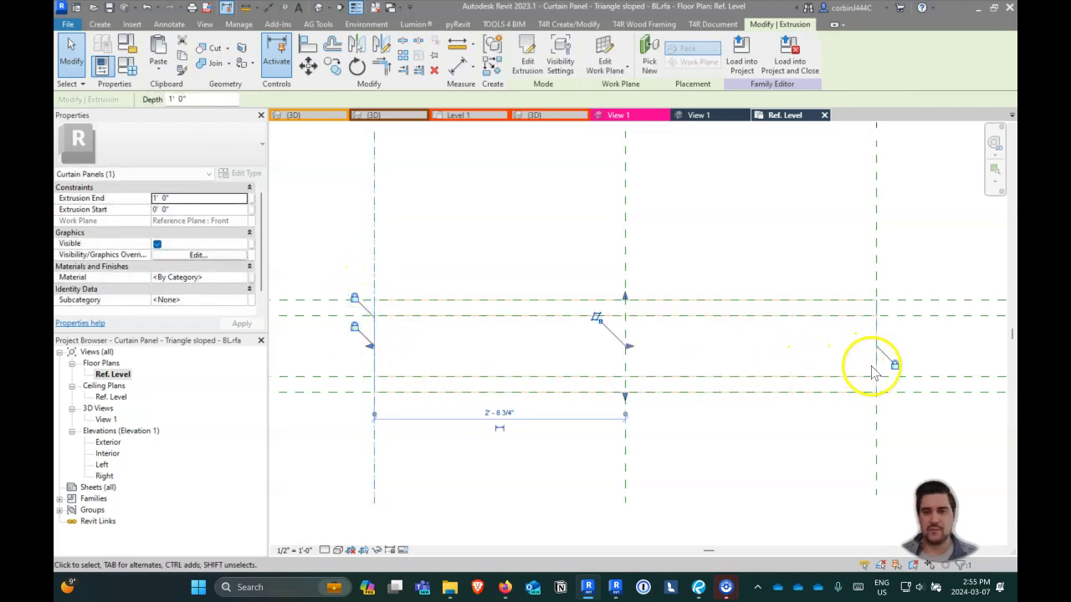
left_click_drag(879, 367, 626, 395)
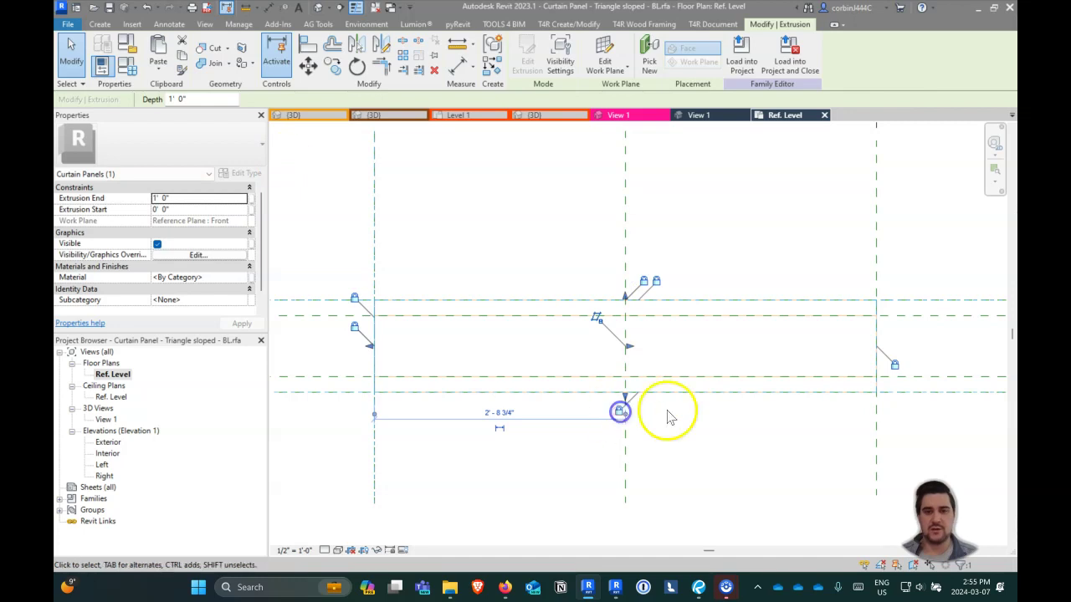
left_click(669, 416)
Step: Load the edited panel family into Project2 and close it, overwriting the existing version and its parameter values
left_click(571, 60)
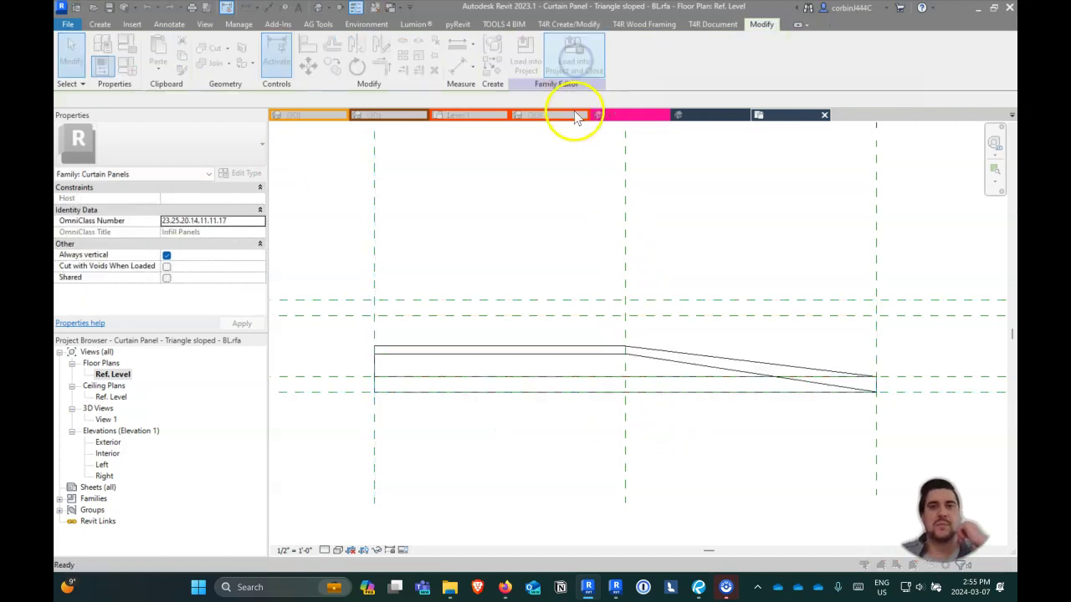
left_click(497, 388)
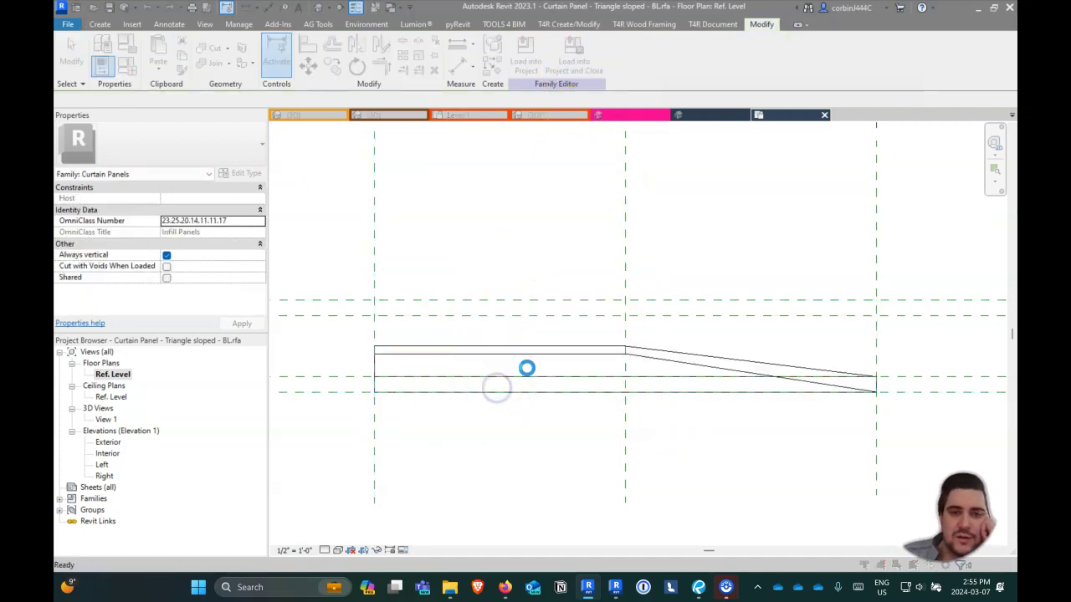
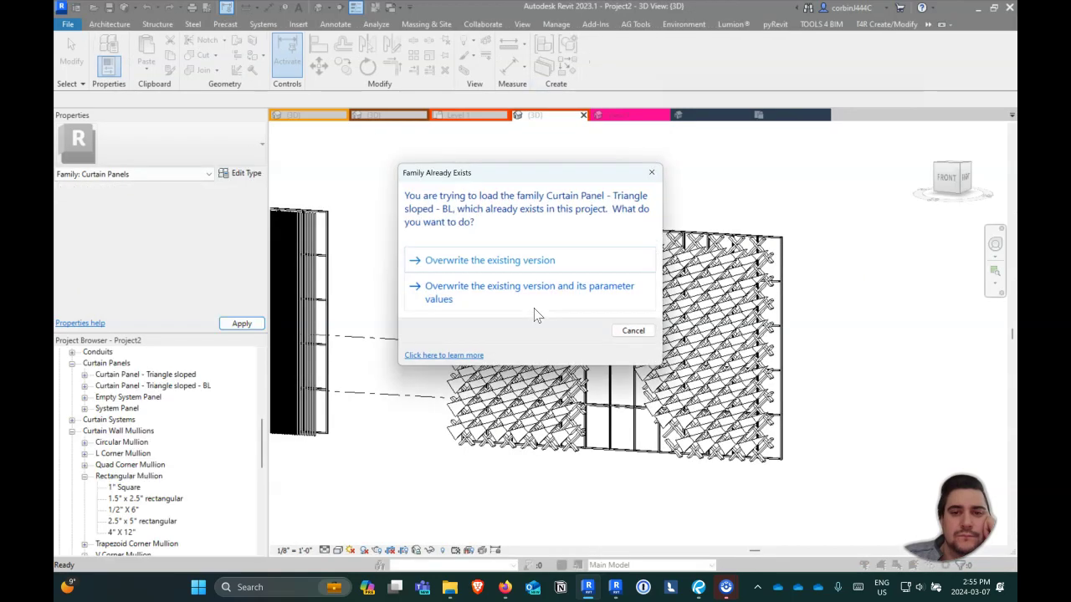
left_click(537, 310)
left_click(794, 302)
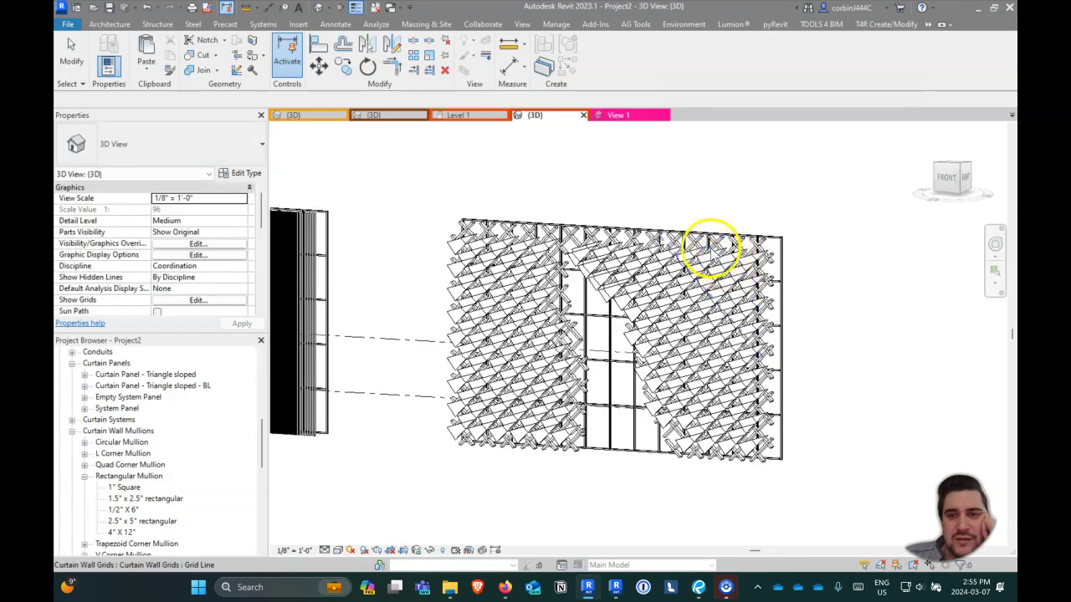
Step: Open the "Curtain Panel - Triangle sloped - BL" family for editing and display its Exterior elevation
scroll(645, 247, "up", 3)
scroll(527, 247, "up", 2)
left_click(149, 391)
right_click(149, 390)
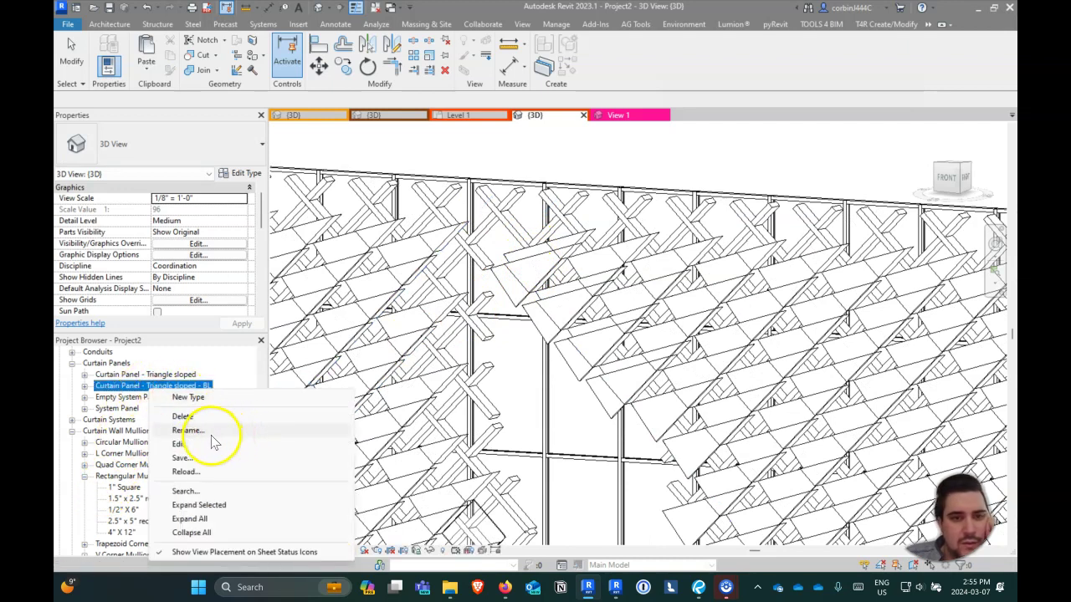
left_click(201, 443)
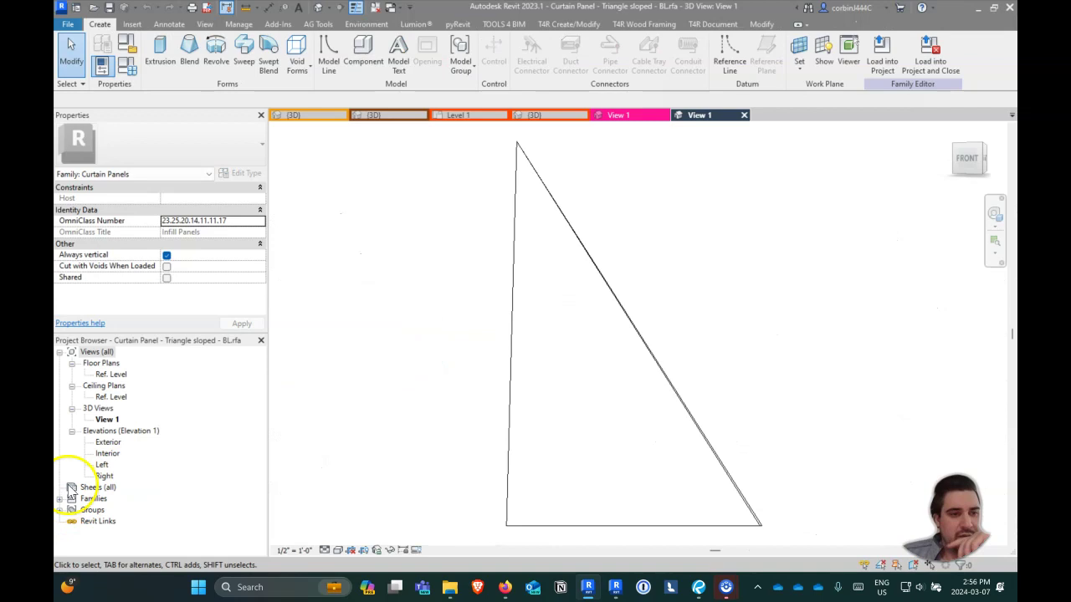
left_click(107, 442)
double_click(102, 448)
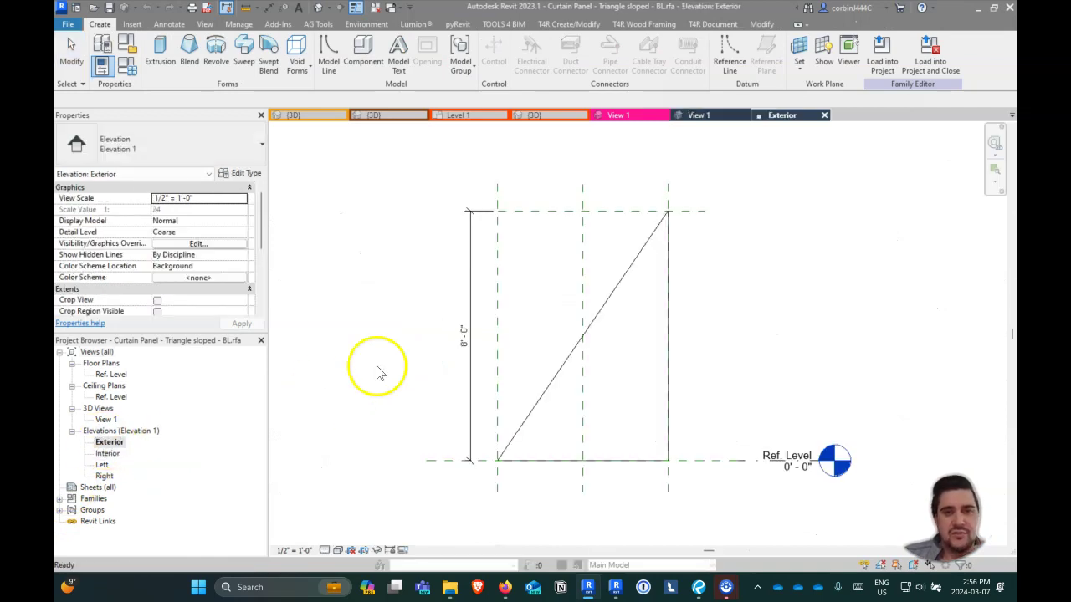
Step: Move the Right reference plane to about 1' - 11" from the center plane and lower the top plane, removing the conflicting constraints
scroll(502, 190, "up", 2)
left_click(517, 198)
left_click_drag(518, 198, 680, 215)
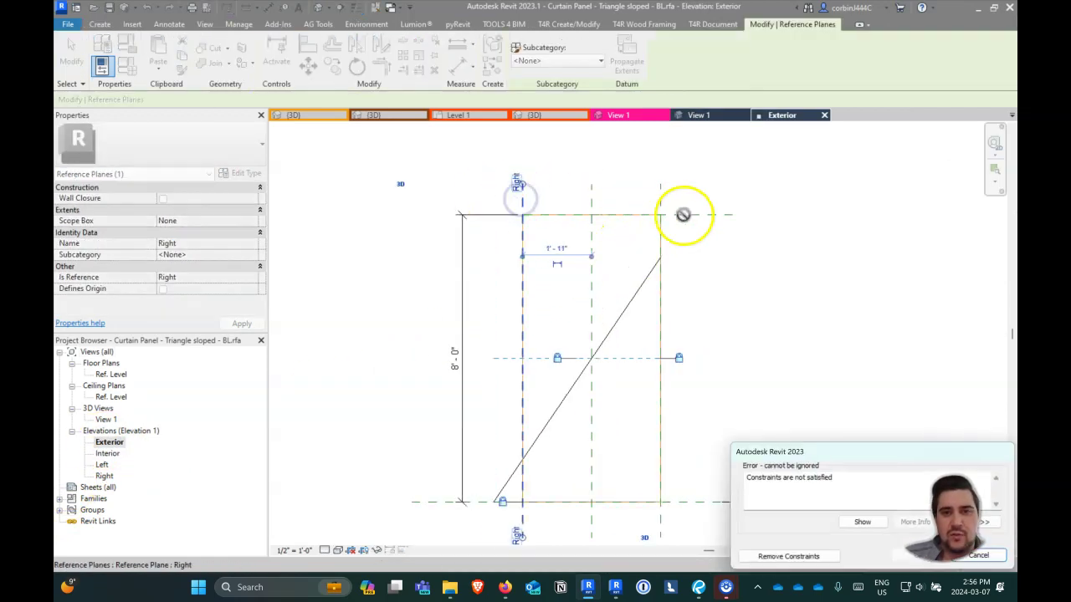
left_click(789, 556)
left_click_drag(700, 215, 700, 255)
left_click(789, 557)
scroll(566, 262, "down", 3)
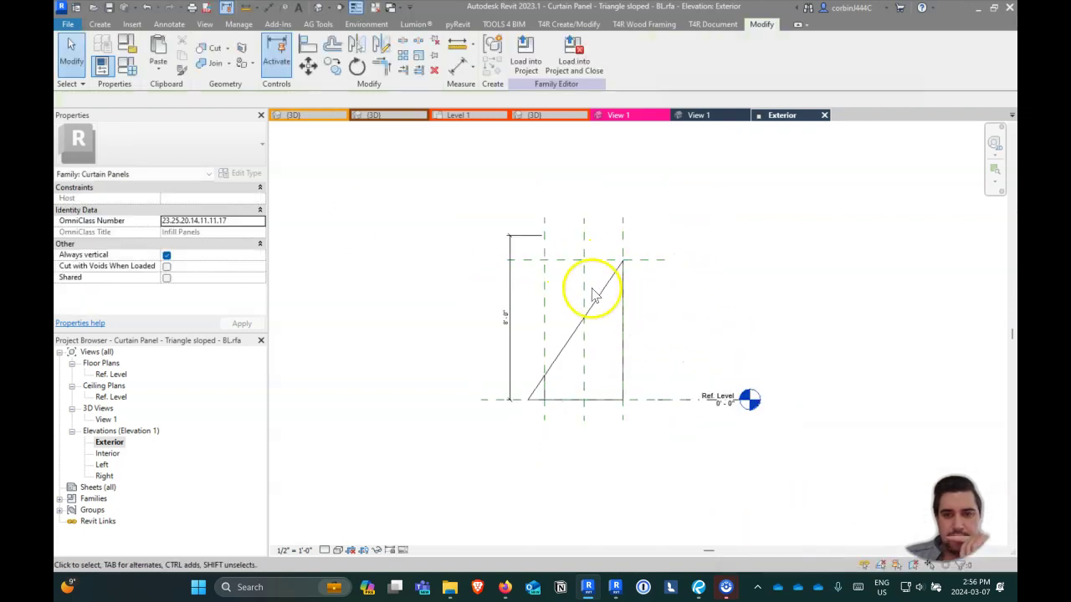
Step: Open the triangular extrusion's sketch for editing in the Exterior elevation
double_click(591, 294)
scroll(577, 398, "up", 1)
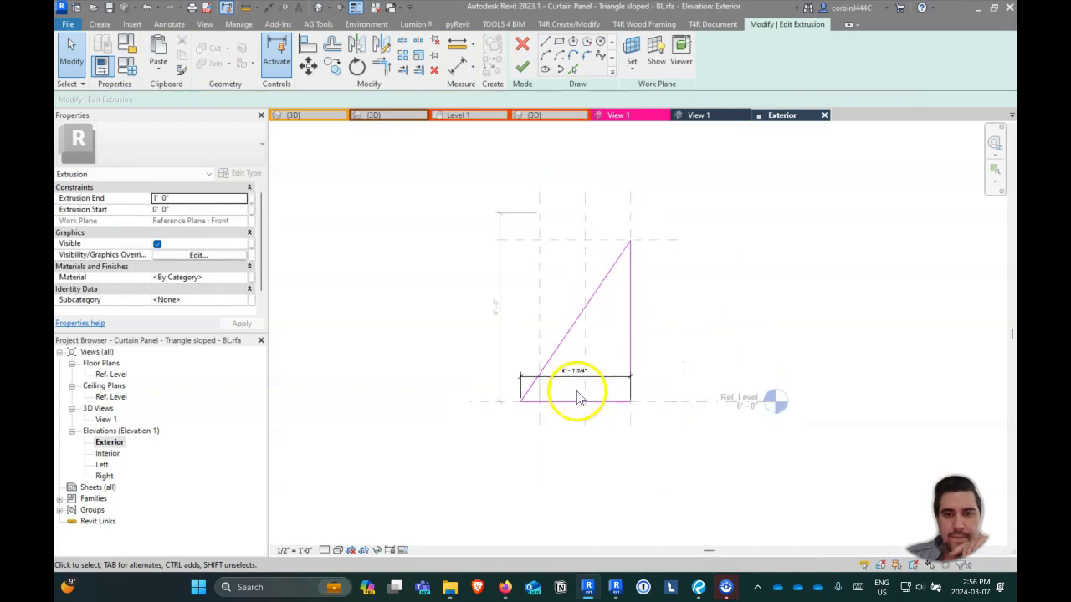
scroll(577, 398, "up", 1)
left_click(307, 47)
left_click(529, 276)
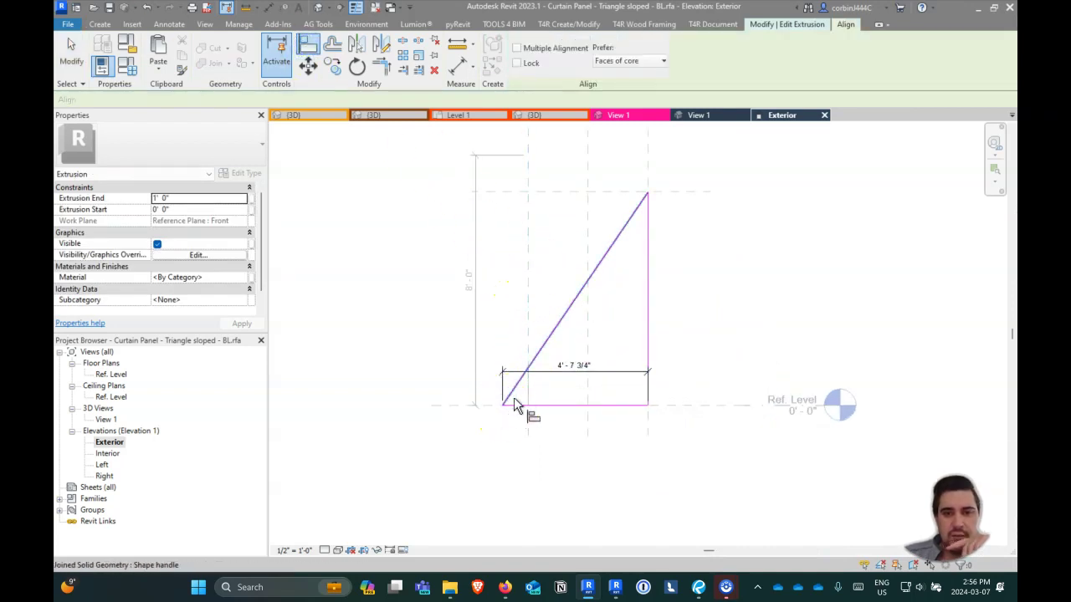
scroll(508, 397, "up", 2)
key("Escape")
key("Escape")
Step: Move the lower end of the sloped sketch line to the intersection of the Right reference plane and Ref. Level
left_click(499, 407)
left_click_drag(499, 408, 532, 408)
left_click(603, 367)
left_click(516, 399)
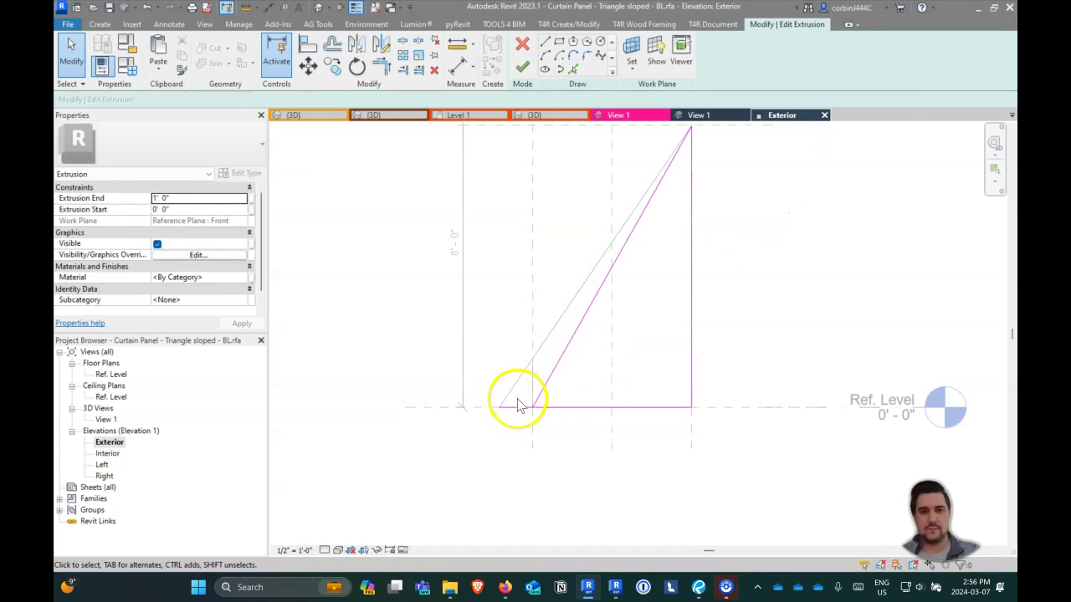
left_click(514, 407)
key("Escape")
left_click(530, 407)
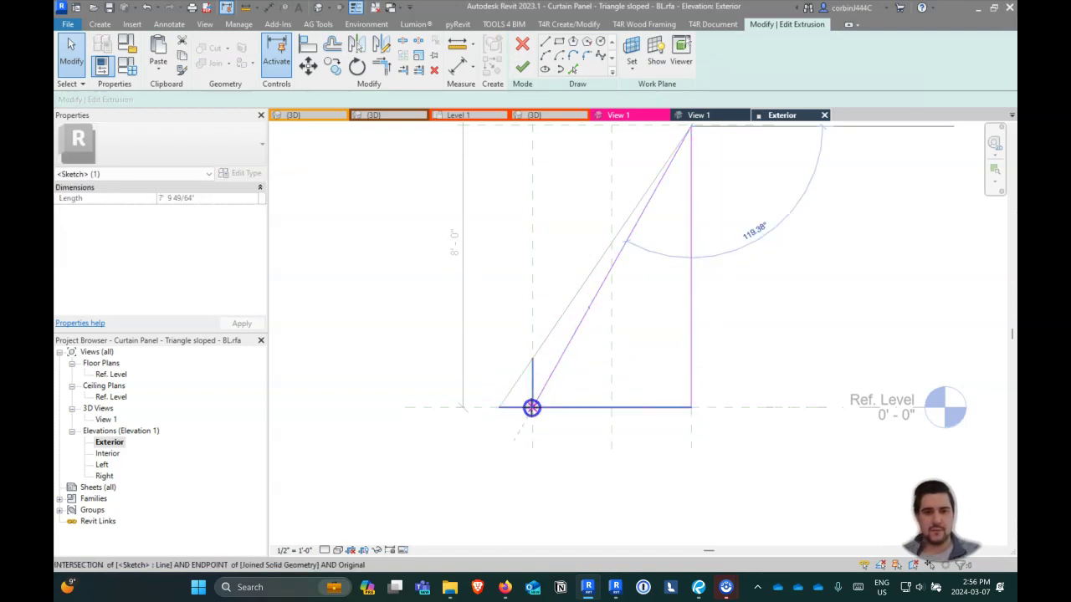
left_click(530, 406)
scroll(547, 407, "down", 2)
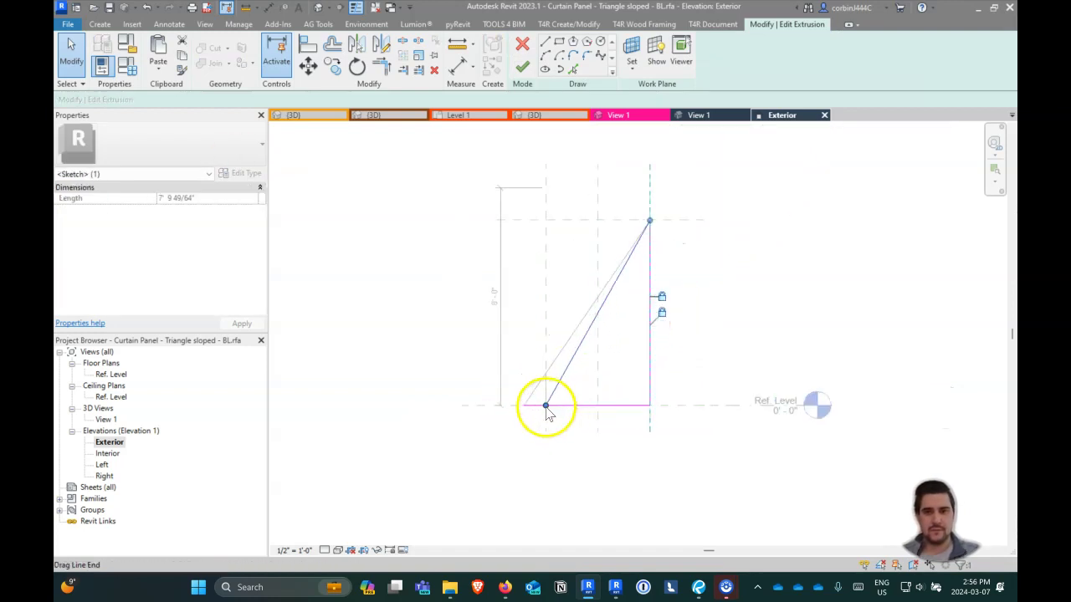
Step: Shorten the base sketch line to 3' 10" so it meets the sloped line at the Right reference plane, and finish the sketch
scroll(547, 407, "up", 3)
mouse_move(547, 406)
left_mouse_down()
mouse_move(563, 383)
mouse_move(545, 410)
mouse_move(518, 406)
mouse_move(543, 407)
left_mouse_up()
left_click(545, 408)
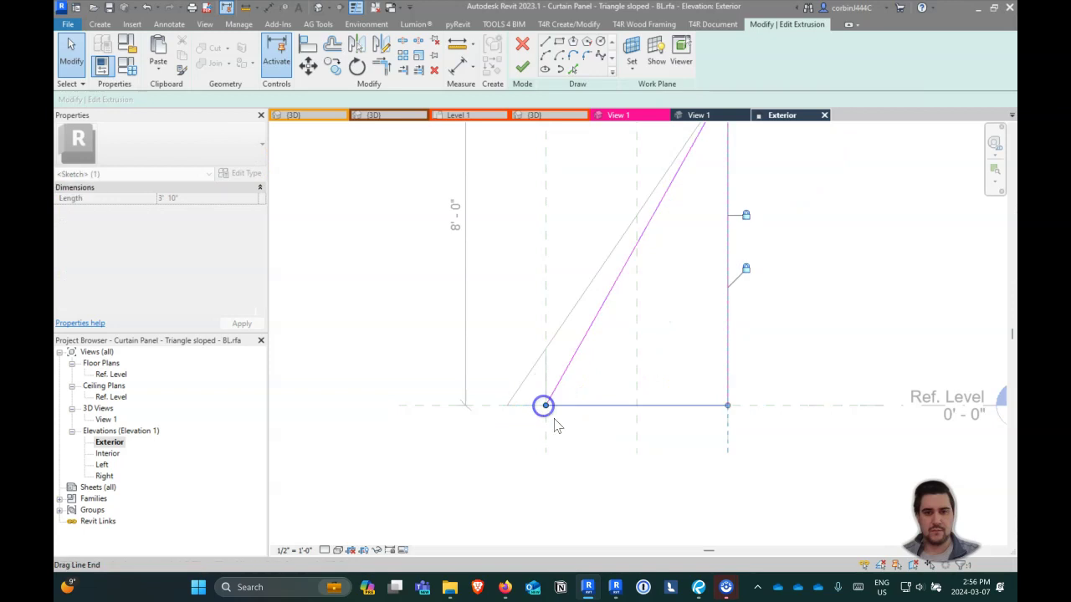
left_click(563, 432)
scroll(574, 370, "down", 2)
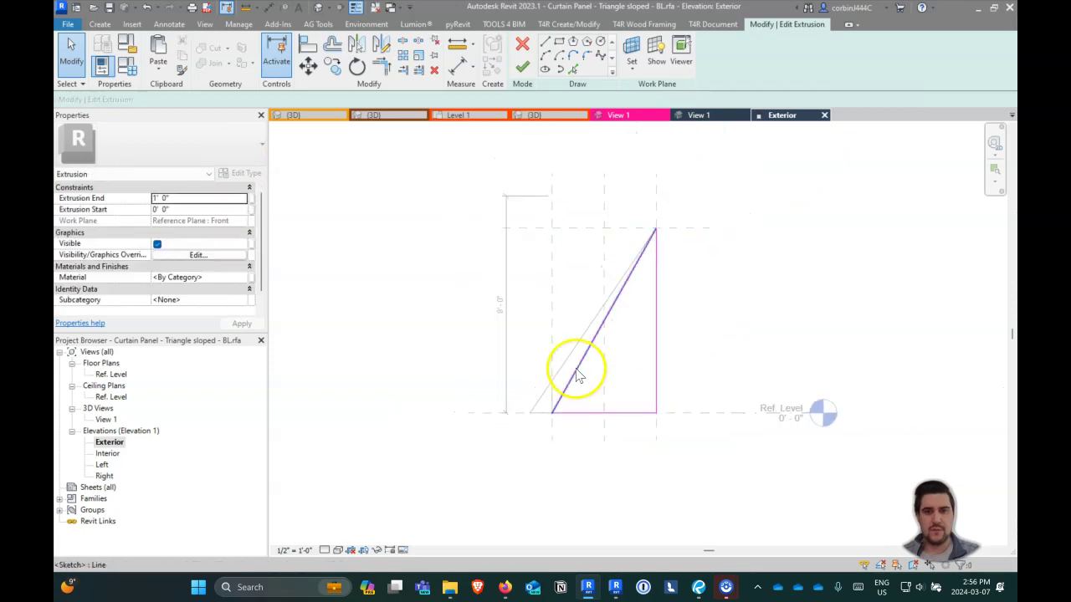
left_click(523, 67)
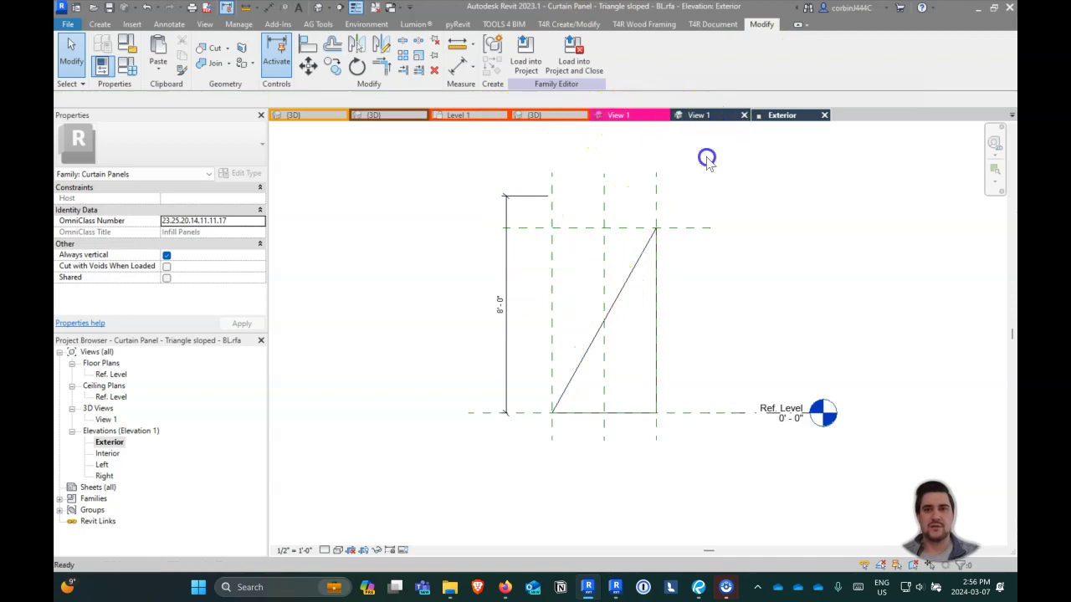
Step: Check the panel in 3D, save the family and load it into Project2, overwriting the existing version and its parameter values
middle_click_drag(626, 256, 585, 340, "shift")
left_click(585, 63)
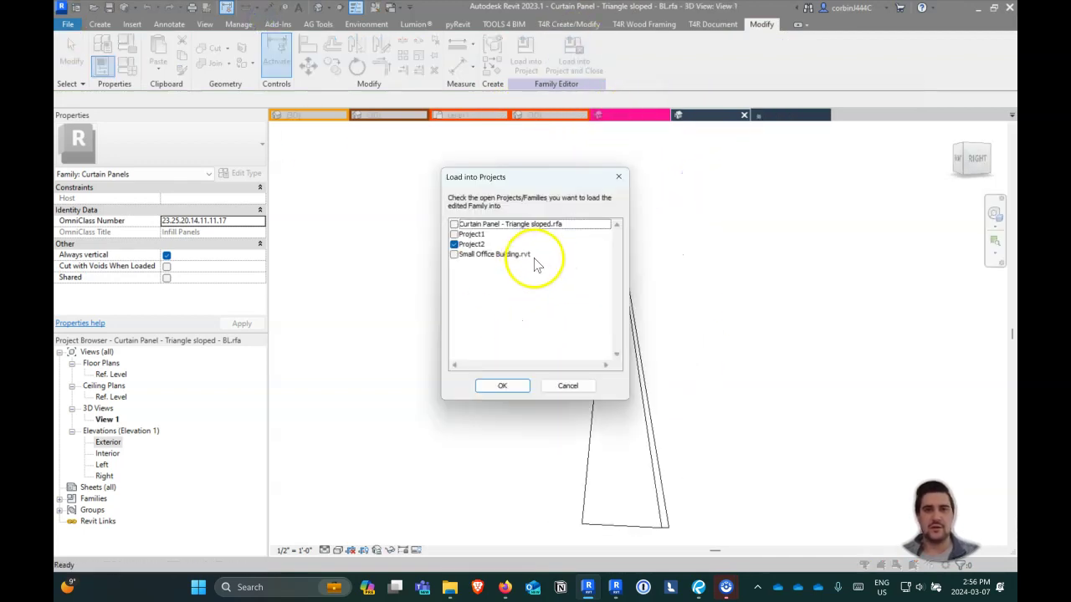
left_click(503, 385)
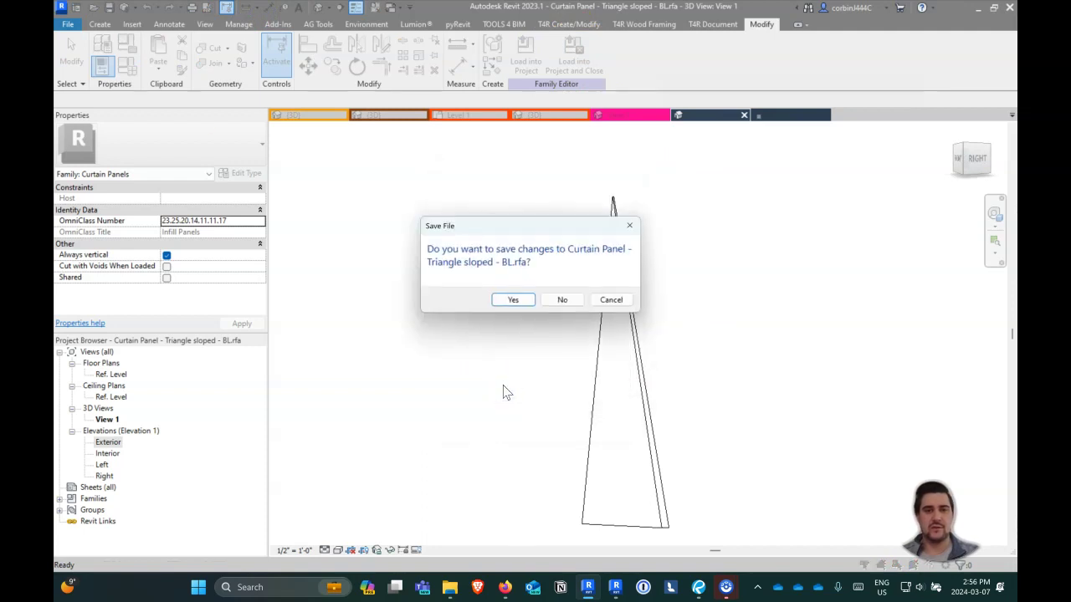
left_click(517, 301)
left_click(517, 308)
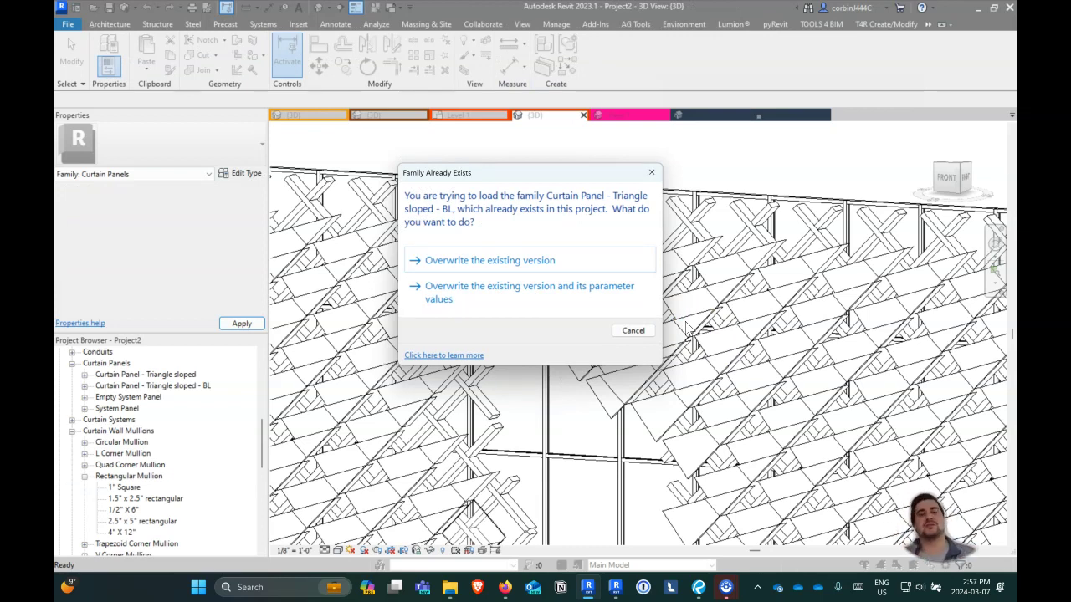
left_click(535, 289)
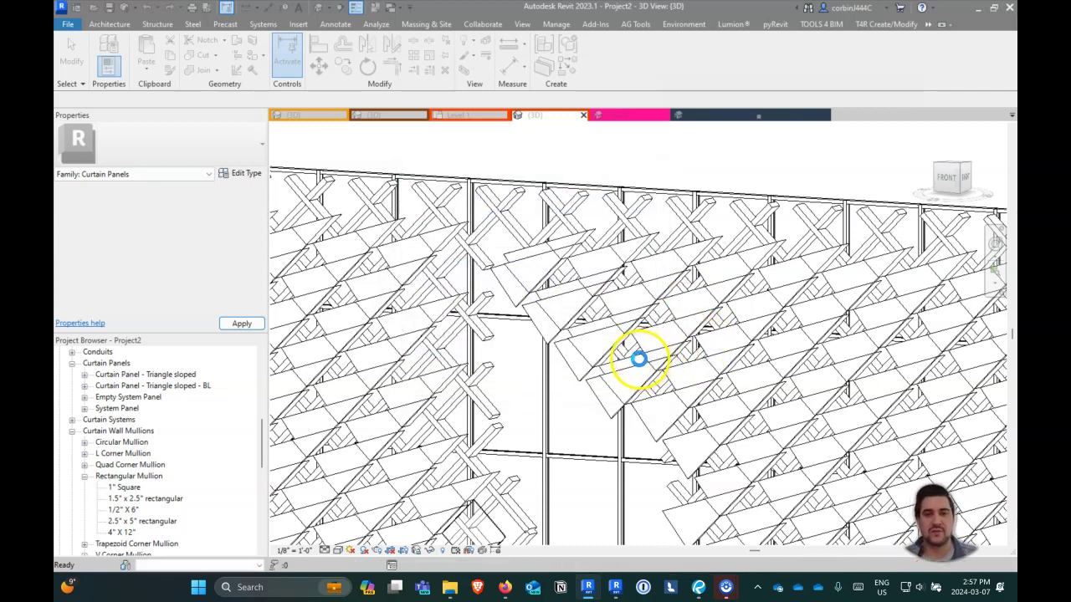
Step: Move the Triangle Panels Only curtain wall about 4' 3" in top view so it lines up with the diagonal mullion shading wall
scroll(552, 289, "down", 3)
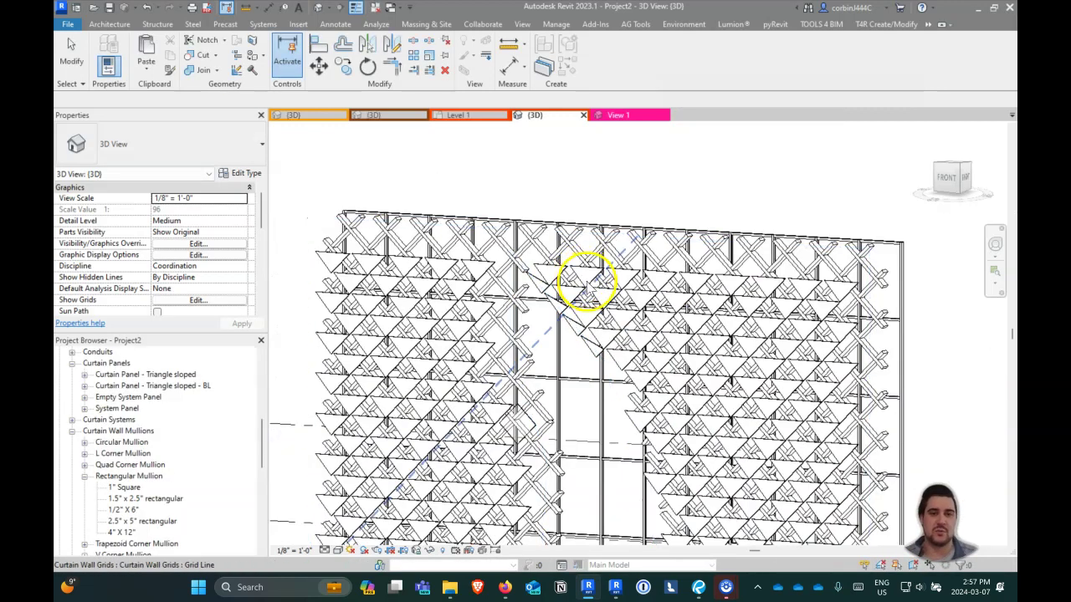
middle_click_drag(848, 370, 770, 402, "shift")
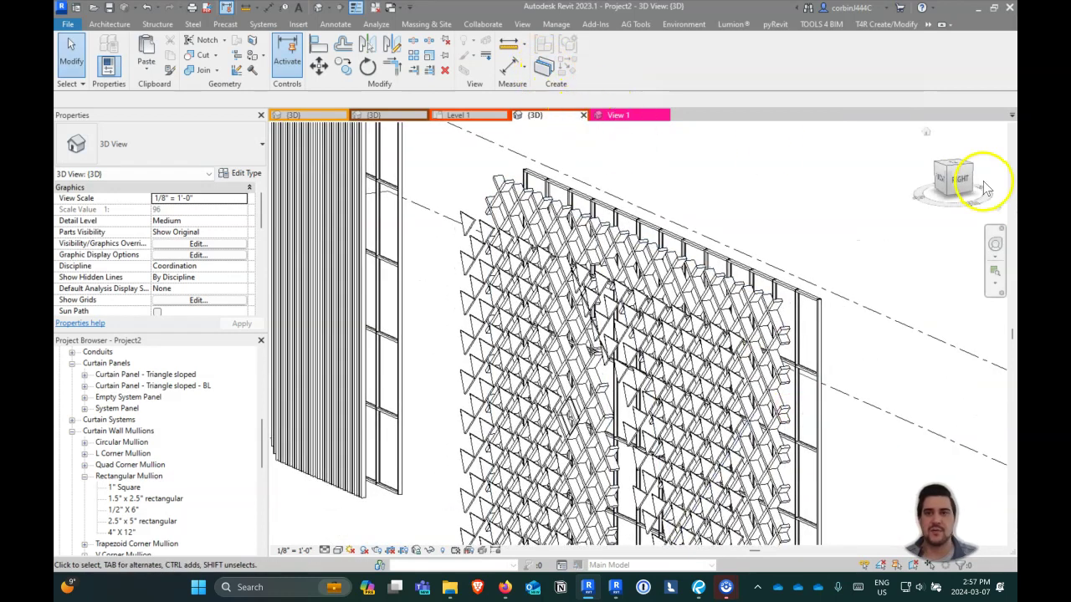
left_click(956, 167)
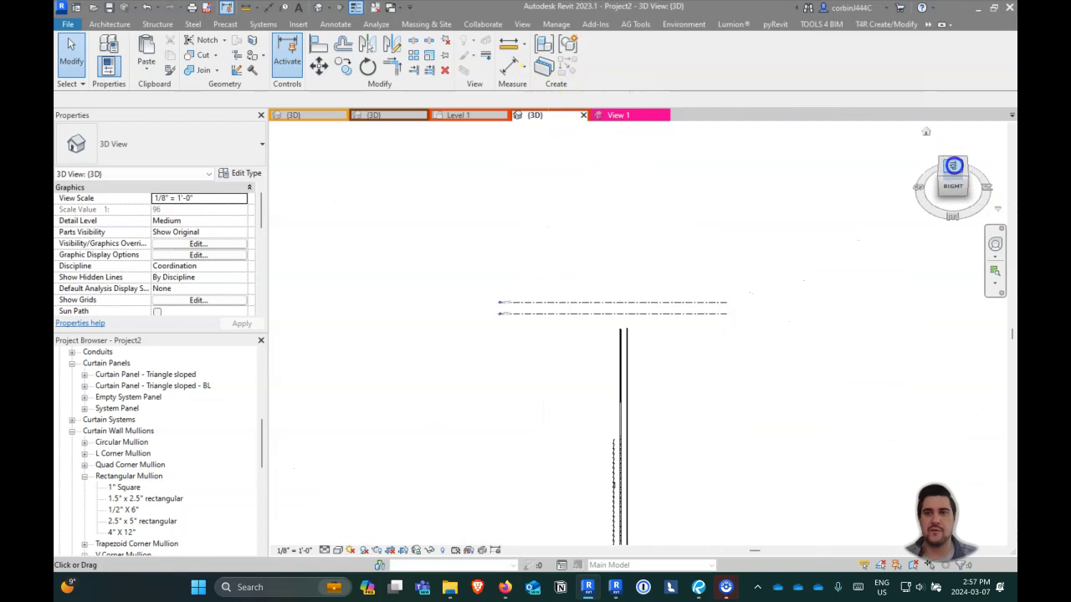
scroll(641, 432, "up", 5)
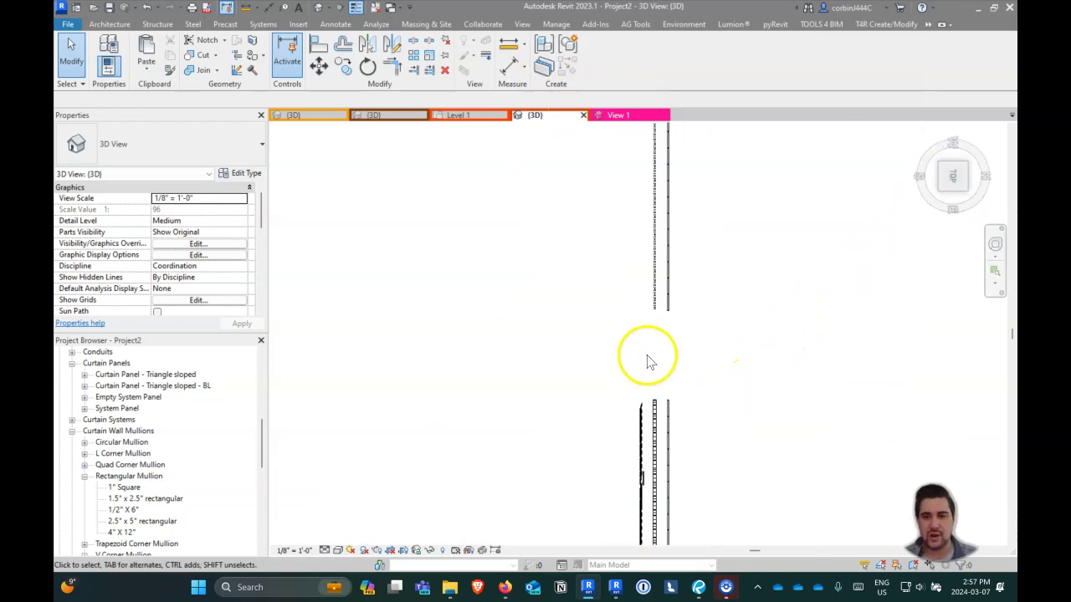
scroll(549, 289, "up", 1)
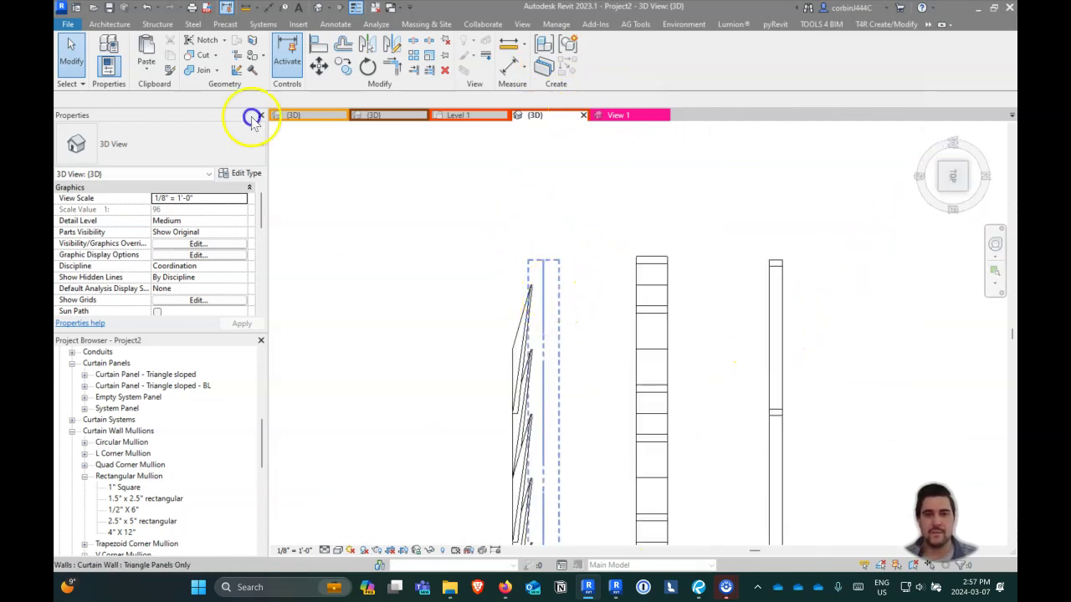
left_click(523, 261)
left_click(316, 67)
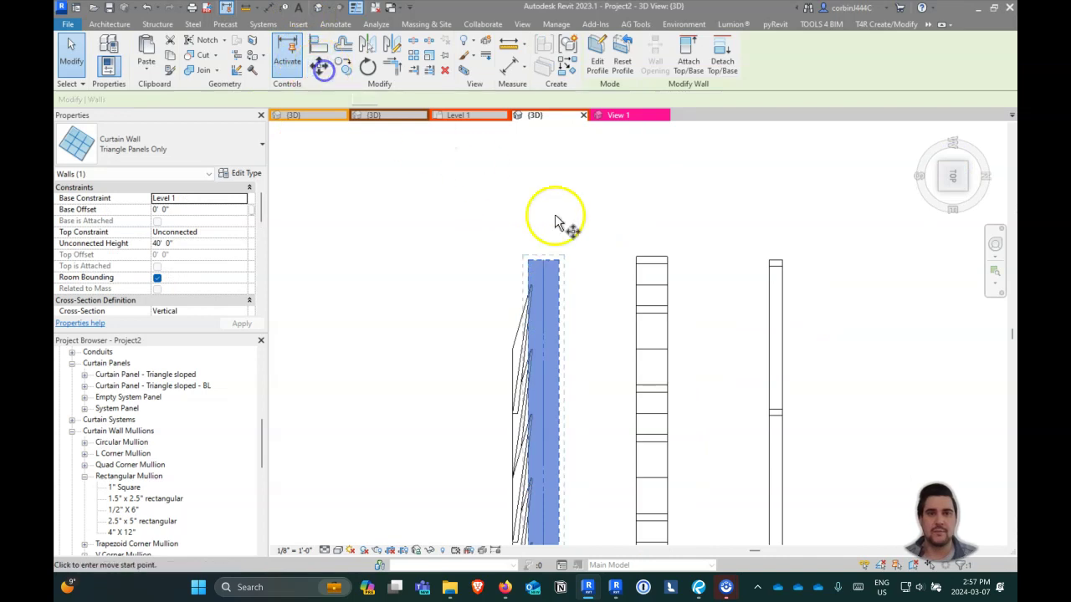
left_click(535, 289)
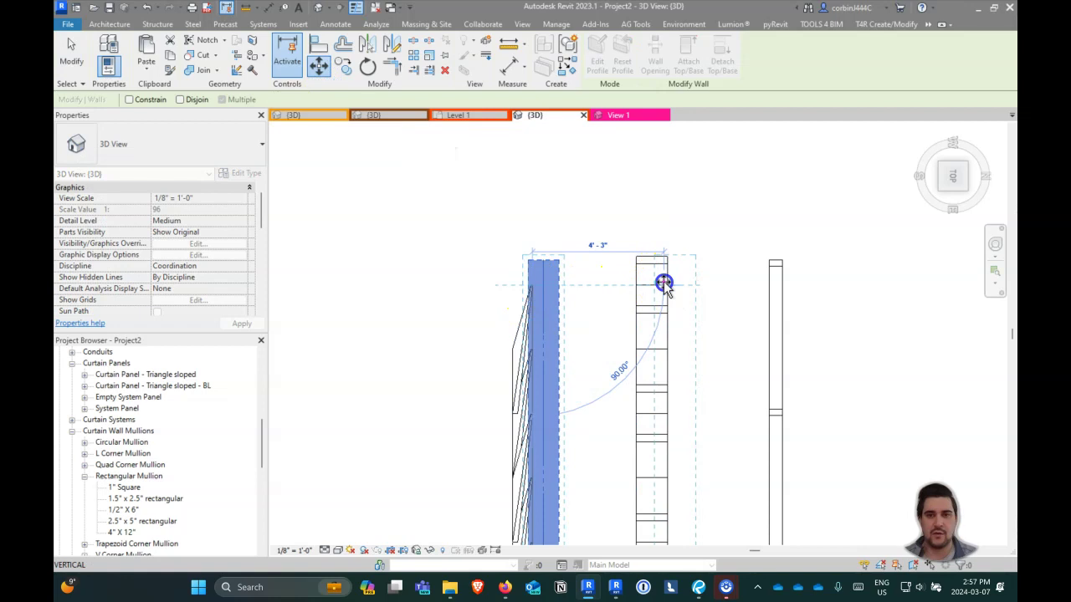
left_click(518, 302)
left_click(710, 289)
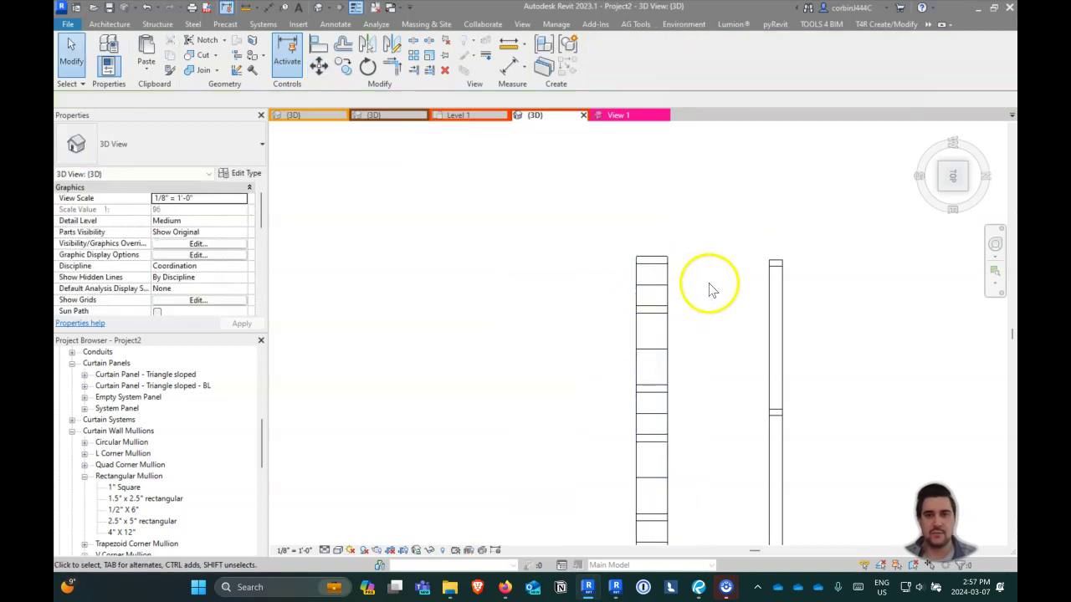
Step: Unpin one triangular panel near the edge of the shading wall and change its type to Curtain Panel - Triangle sloped
middle_click_drag(710, 290, 594, 226, "shift")
middle_click_drag(615, 368, 987, 259, "shift")
left_click(611, 268)
left_click(908, 294)
scroll(839, 225, "up", 4)
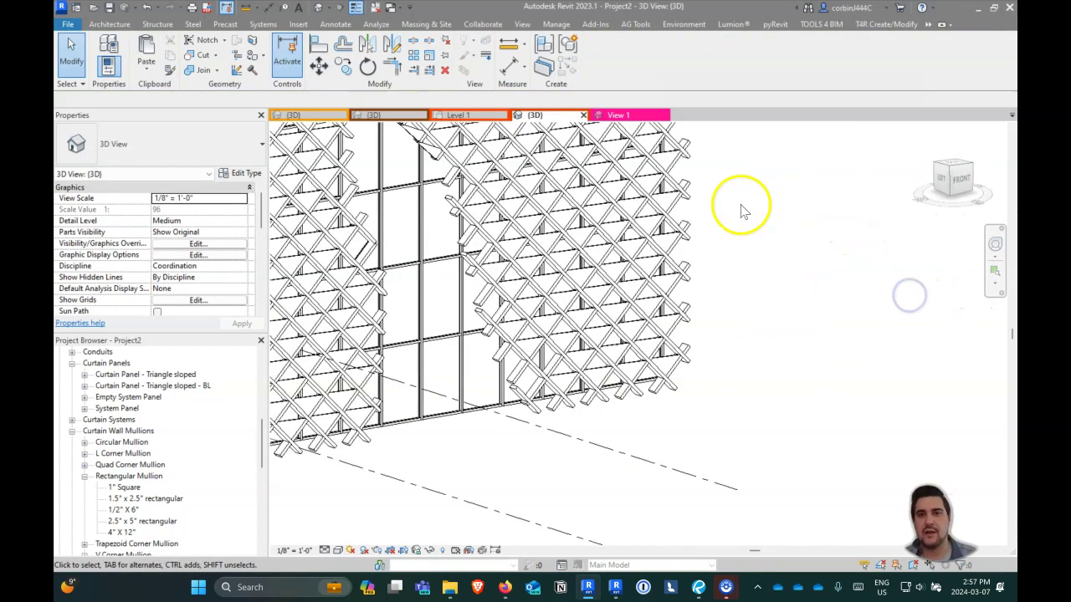
left_click(616, 182)
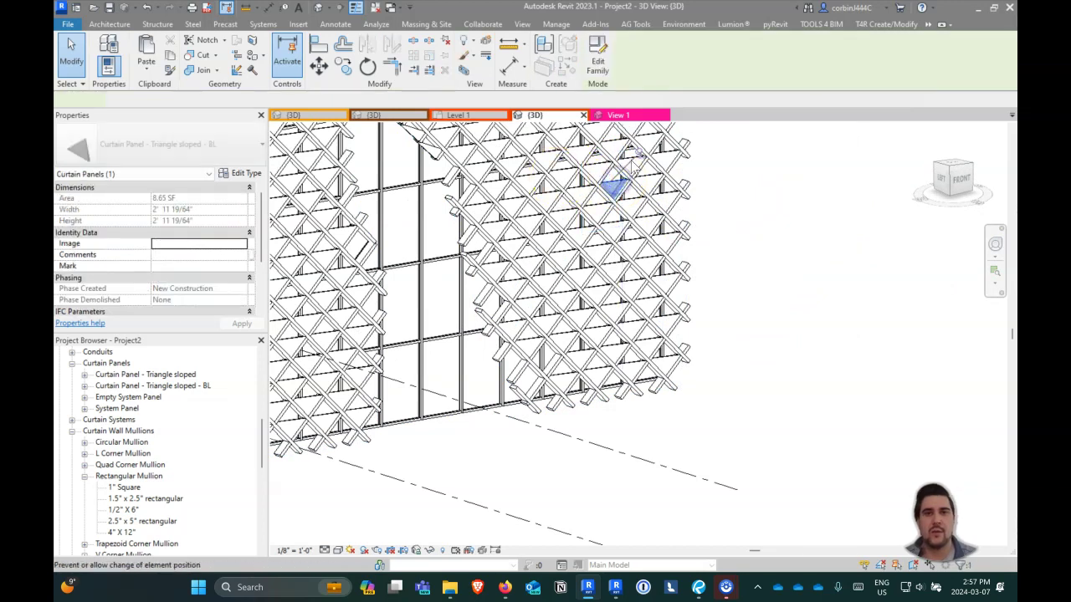
left_click(113, 144)
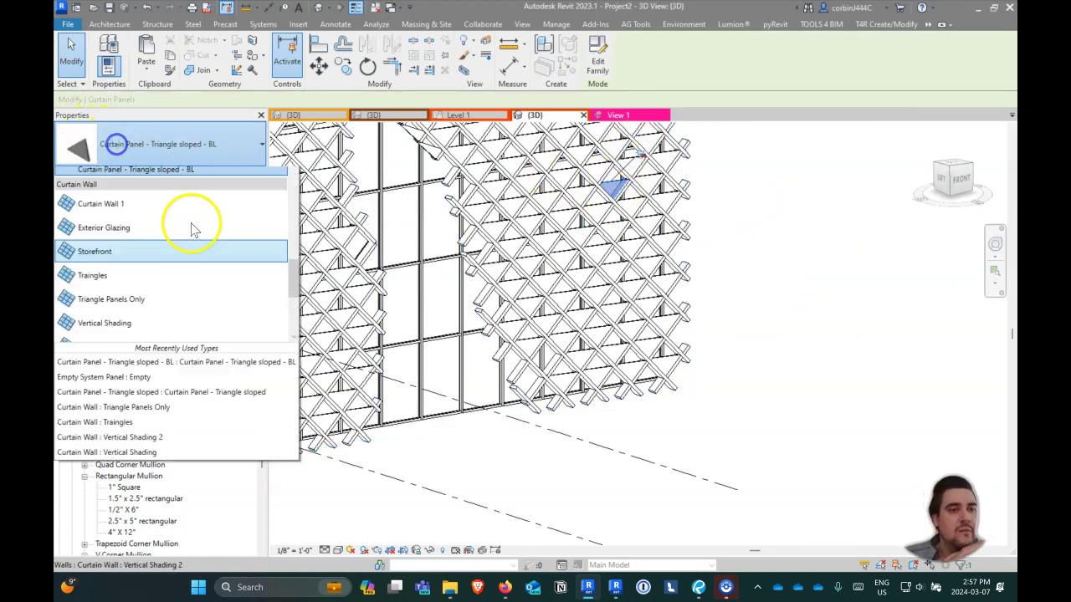
scroll(157, 237, "up", 3)
left_click(142, 289)
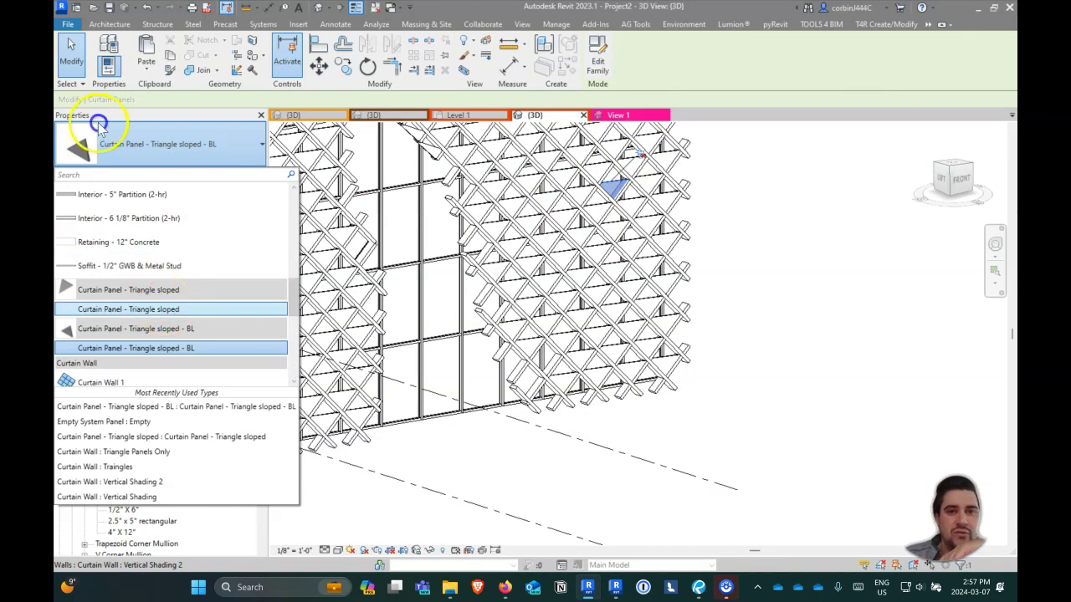
left_click(716, 201)
Step: Temporarily hide the storefront curtain wall behind the diagonal shading in the 3D view
scroll(716, 197, "up", 4)
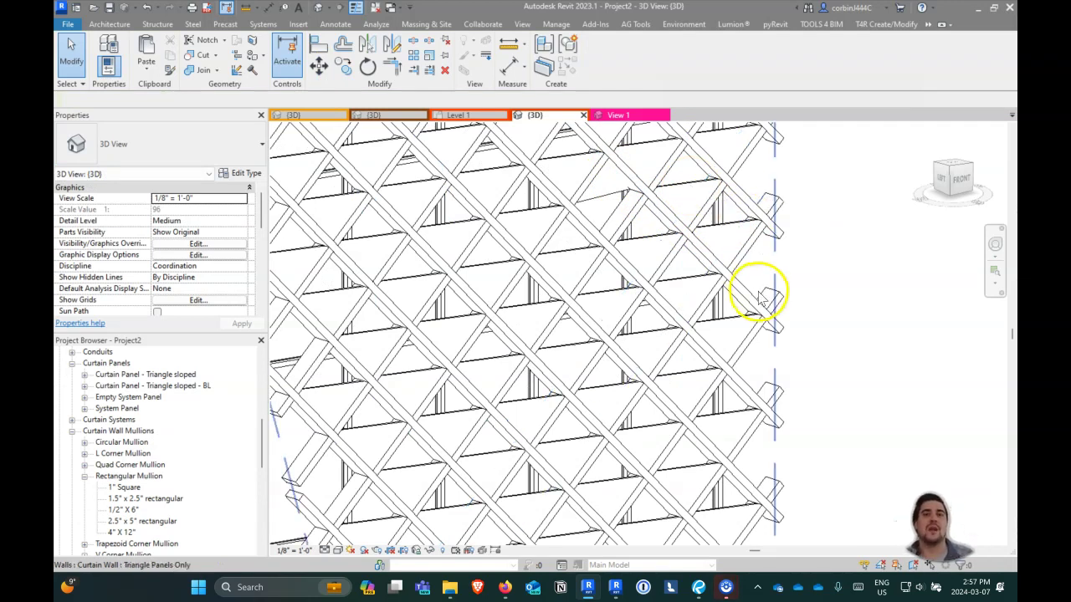
scroll(757, 314, "down", 5)
scroll(413, 216, "up", 1)
scroll(414, 216, "up", 2)
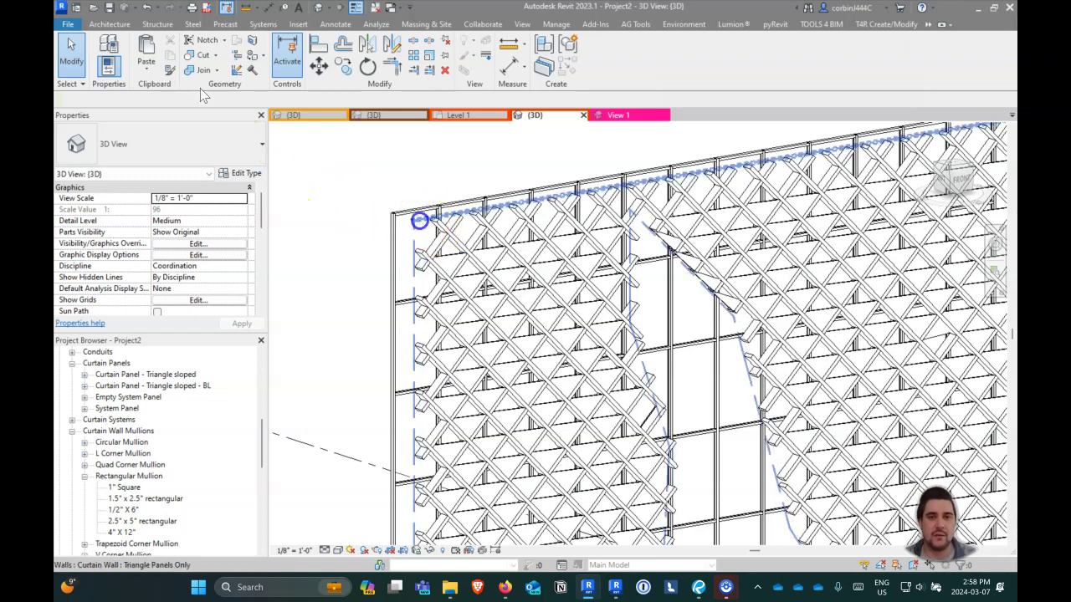
left_click(419, 220)
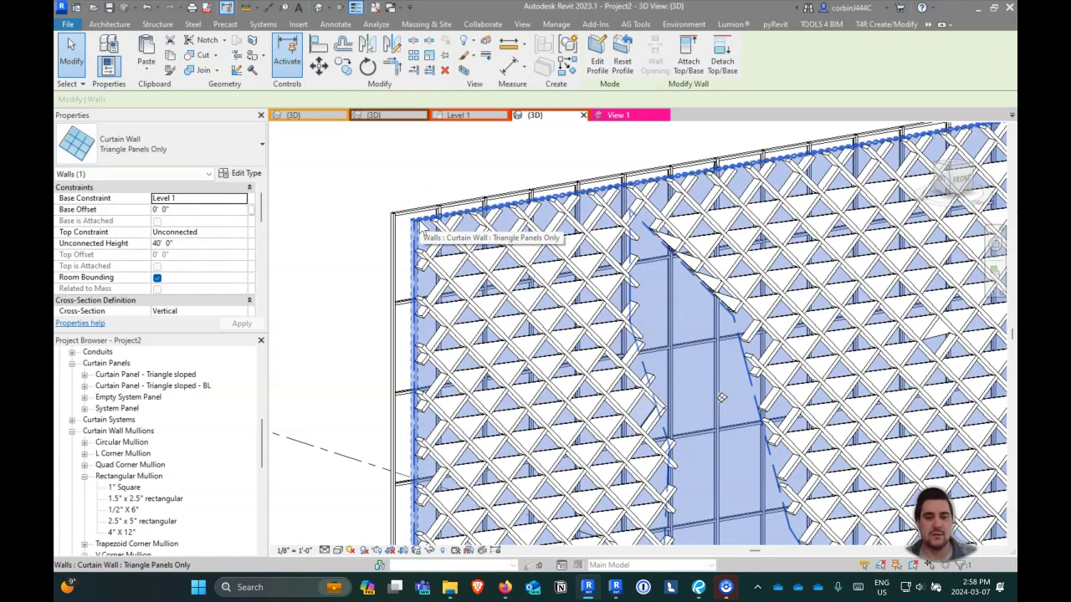
left_click(420, 226)
left_click(424, 192)
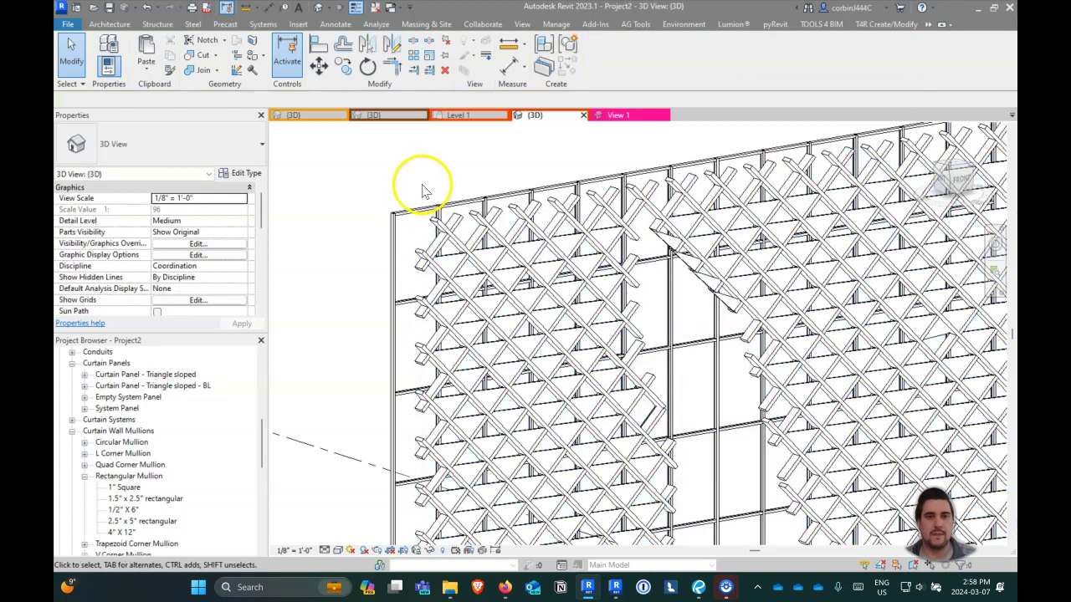
left_click(421, 214)
key("h")
key("h")
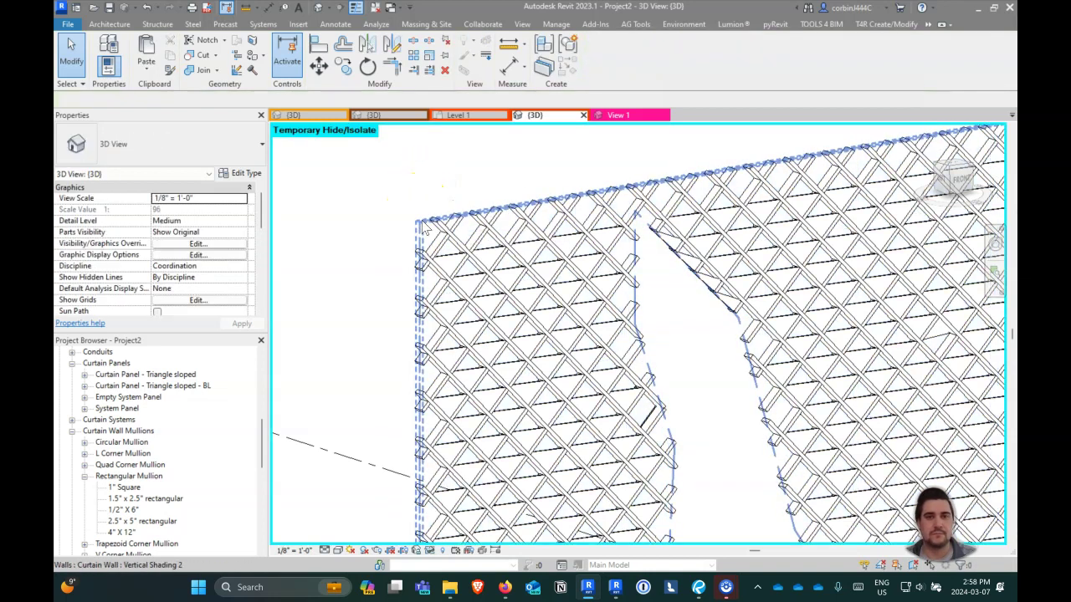
Step: Temporarily hide the Vertical Shading 2 curtain wall so that only the triangle-panel wall stays displayed
left_click(423, 224)
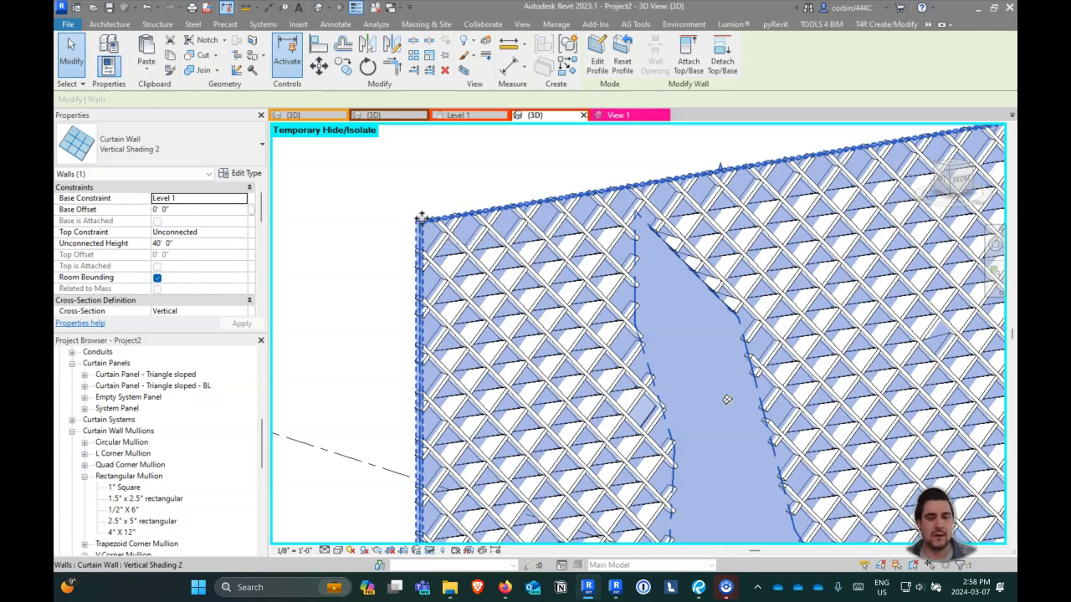
key("h")
key("h")
scroll(410, 220, "down", 4)
scroll(498, 231, "up", 3)
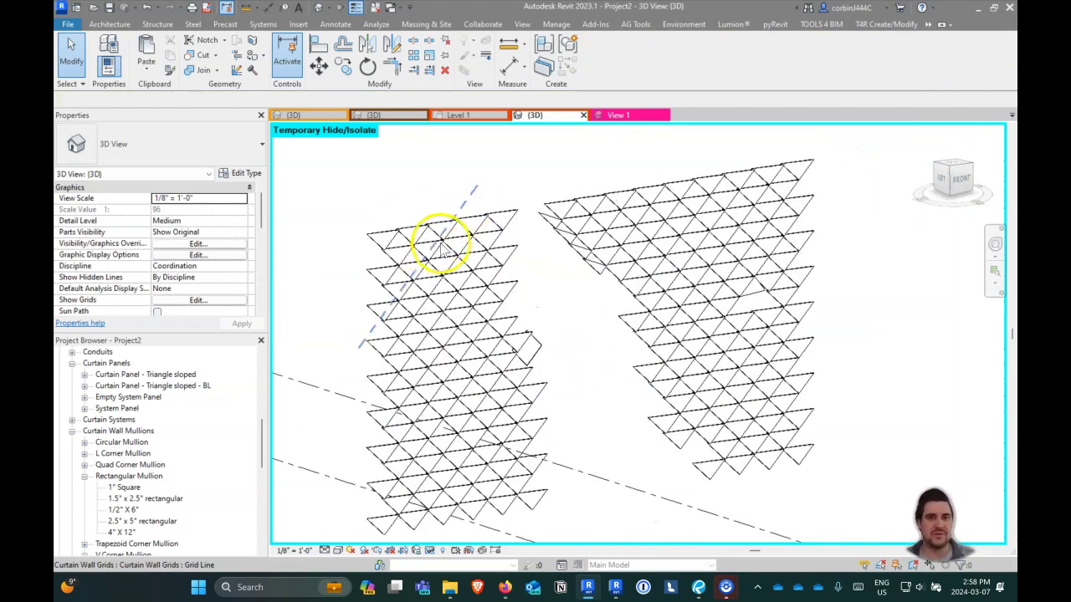
Step: Select scattered triangular panels on both sides of the wall opening, plus clusters of panels along the wall's outer edges
key("Tab")
key("Tab")
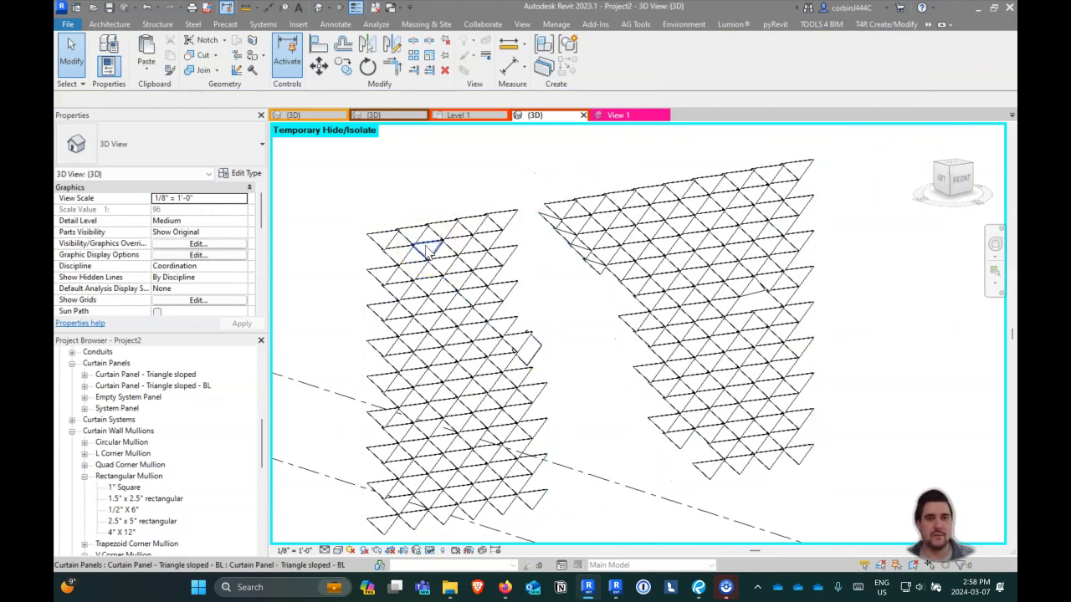
left_click(425, 245)
left_click(660, 246, "ctrl")
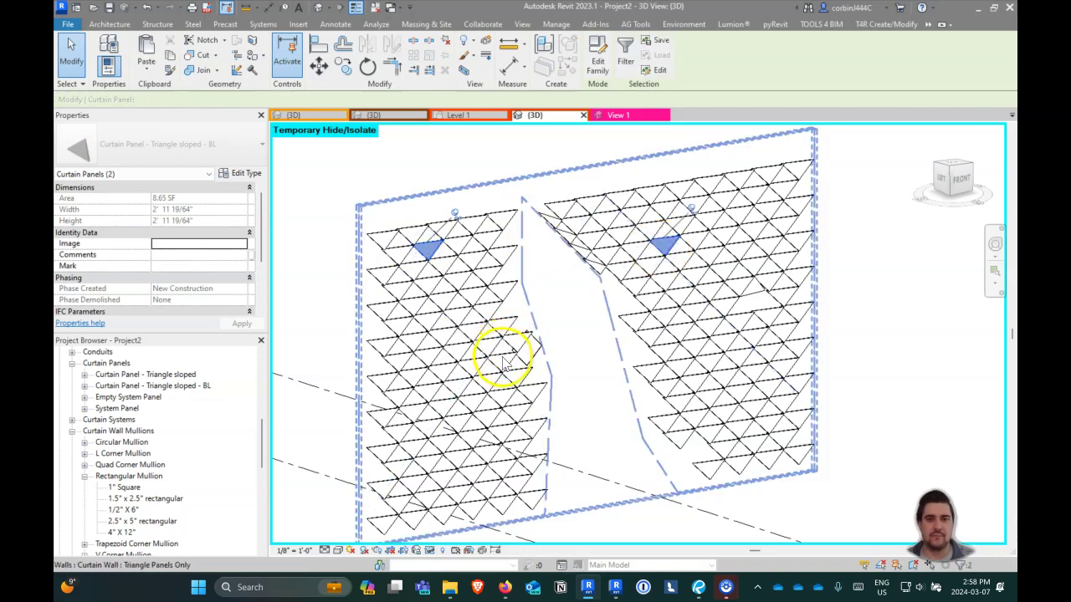
key("Tab")
key("Tab")
left_click(504, 360, "ctrl")
left_click(401, 372, "ctrl")
left_click_drag(841, 241, 765, 309, "ctrl")
left_click(481, 249, "ctrl")
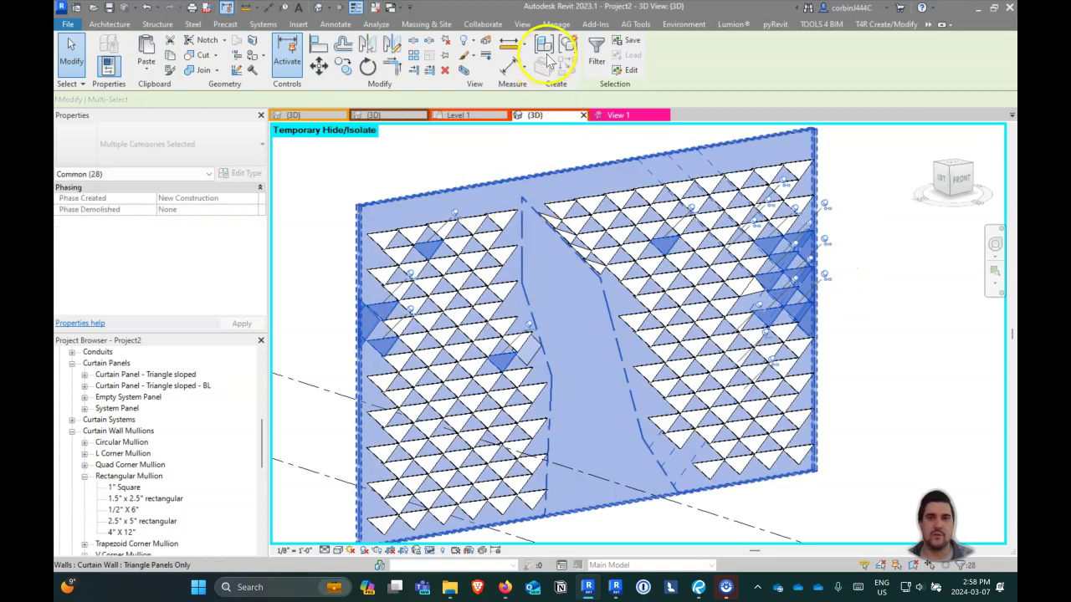
Step: Filter the selection down to the Curtain Panels category only
left_click(596, 49)
left_click(616, 231)
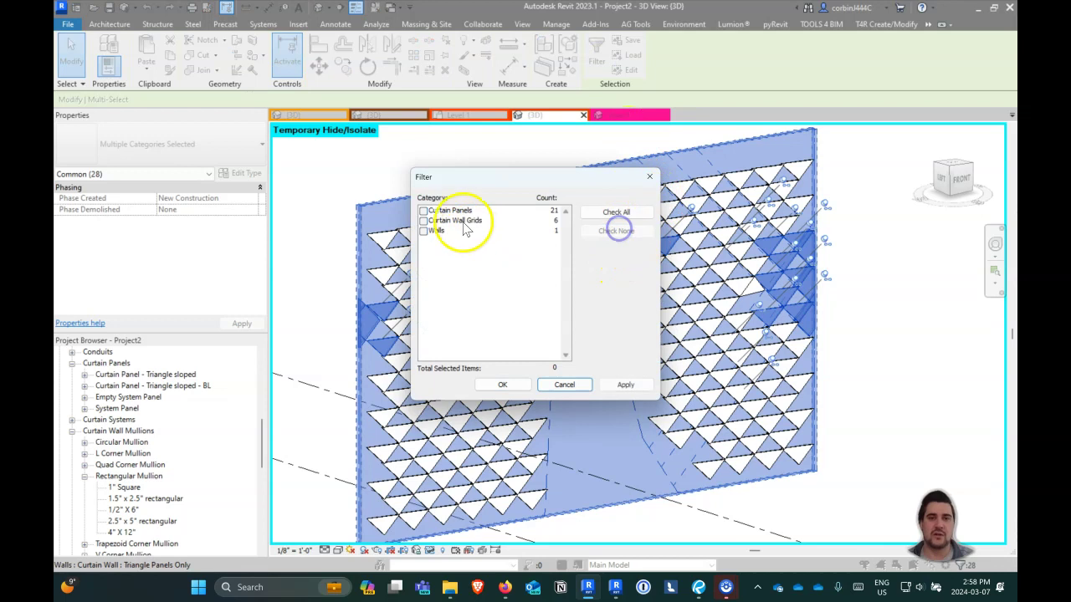
left_click(423, 211)
left_click(502, 384)
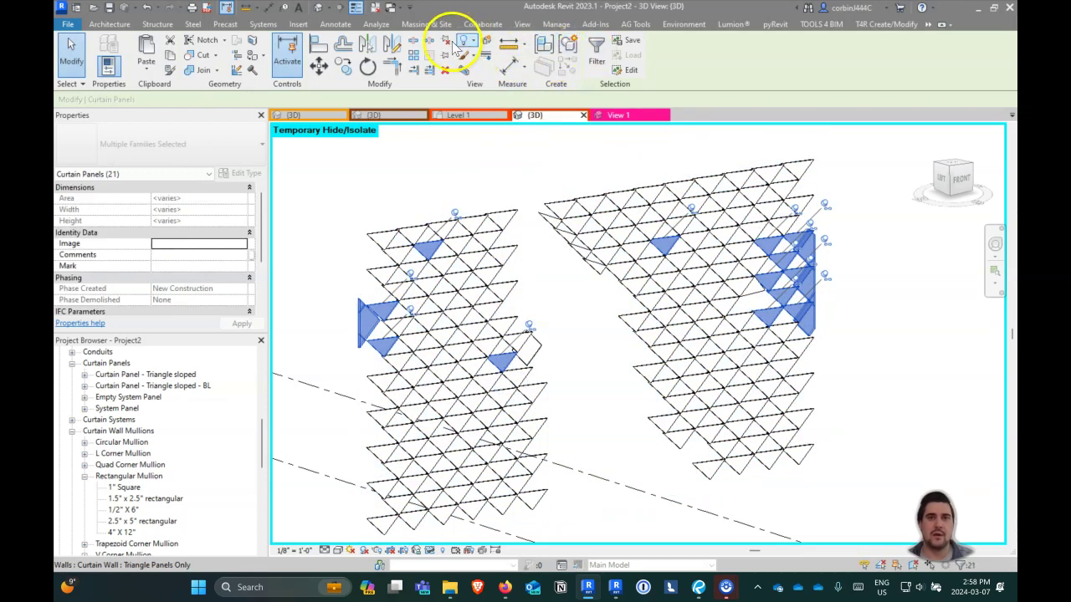
Step: Unpin the selected panels and change them to Curtain Panel - Triangle sloped, resolving the errors with Delete Type
left_click(214, 147)
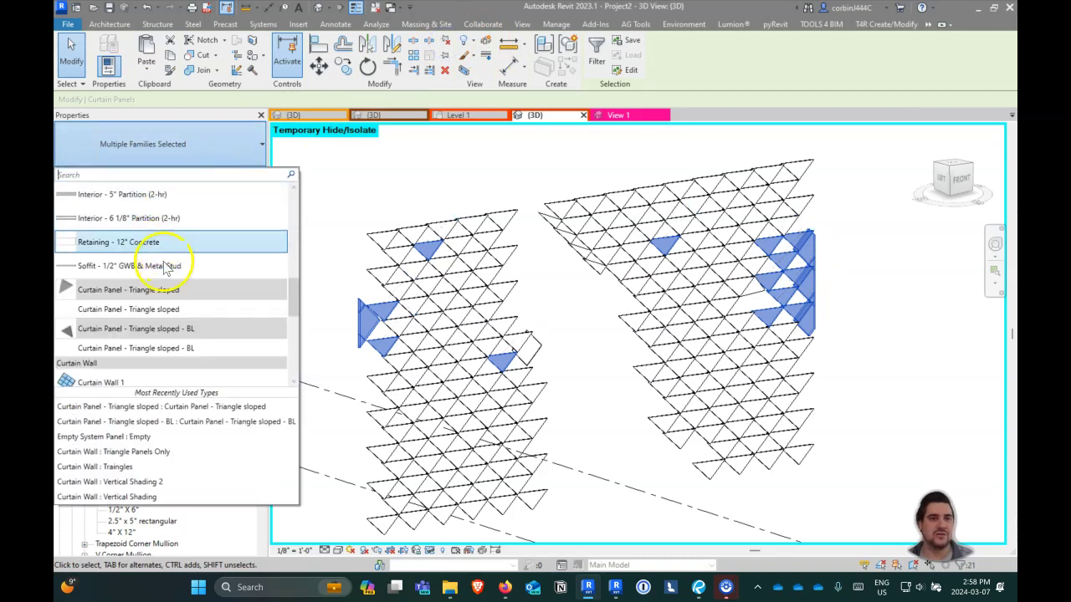
left_click(280, 309)
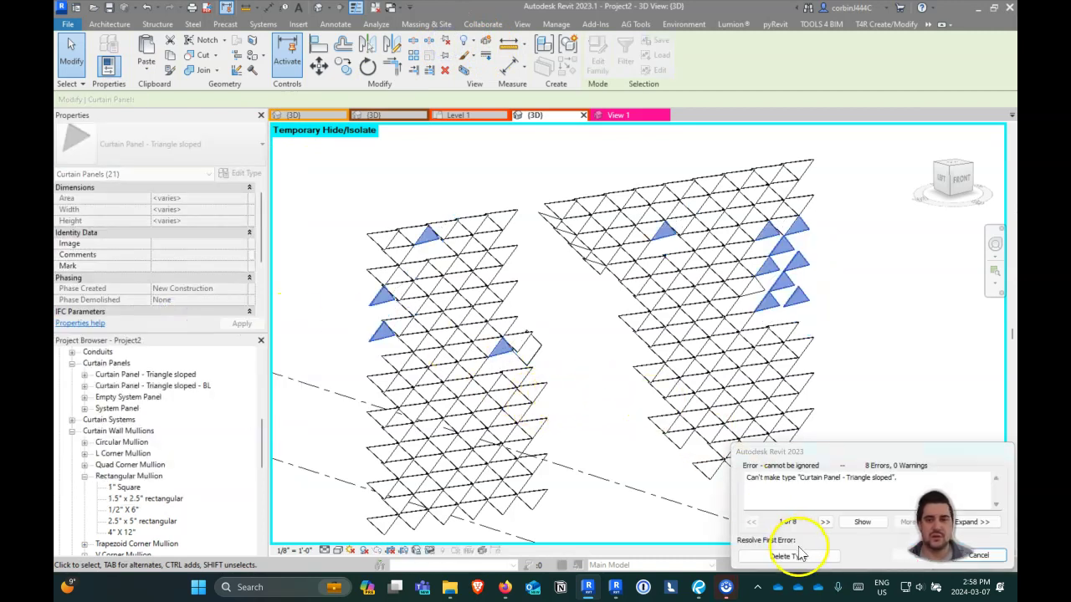
left_click(796, 555)
left_click(798, 556)
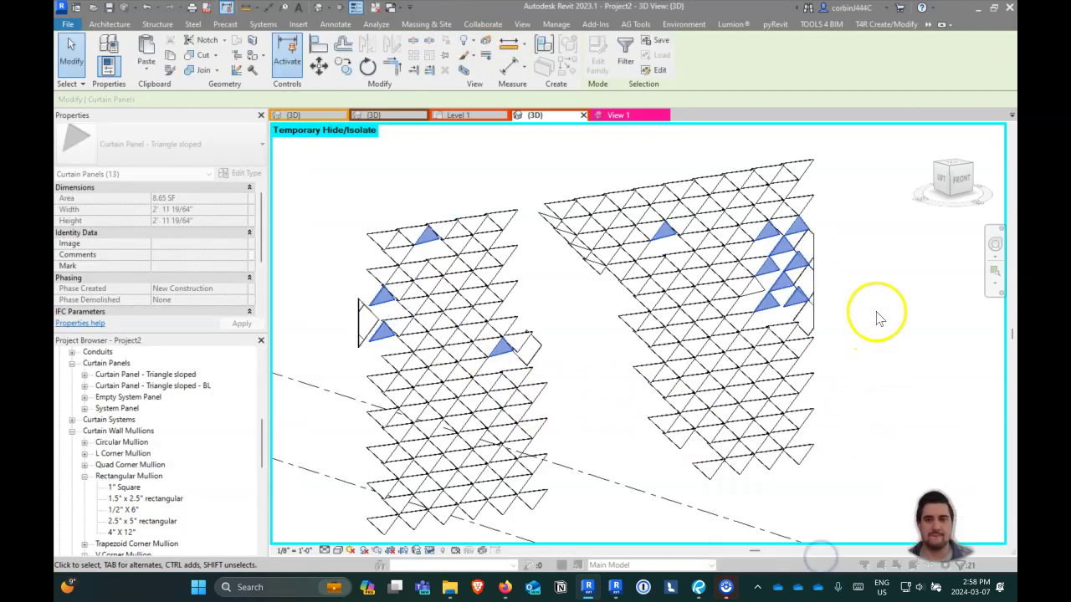
left_click(877, 316)
Step: Examine the changed panels and the diagonal grid lines up close and from the front
scroll(809, 241, "up", 5)
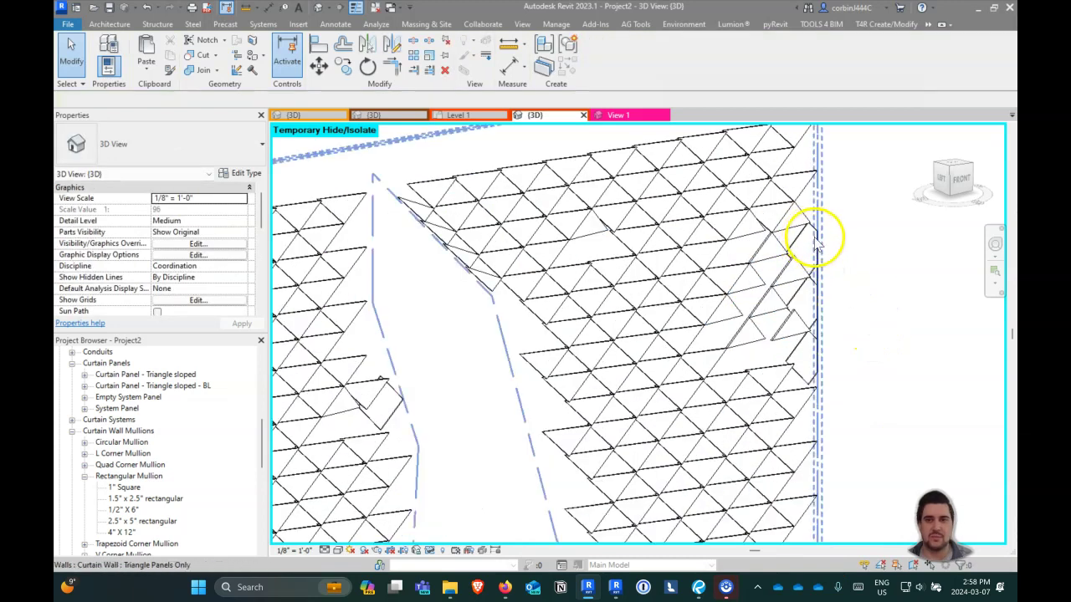
scroll(815, 243, "up", 3)
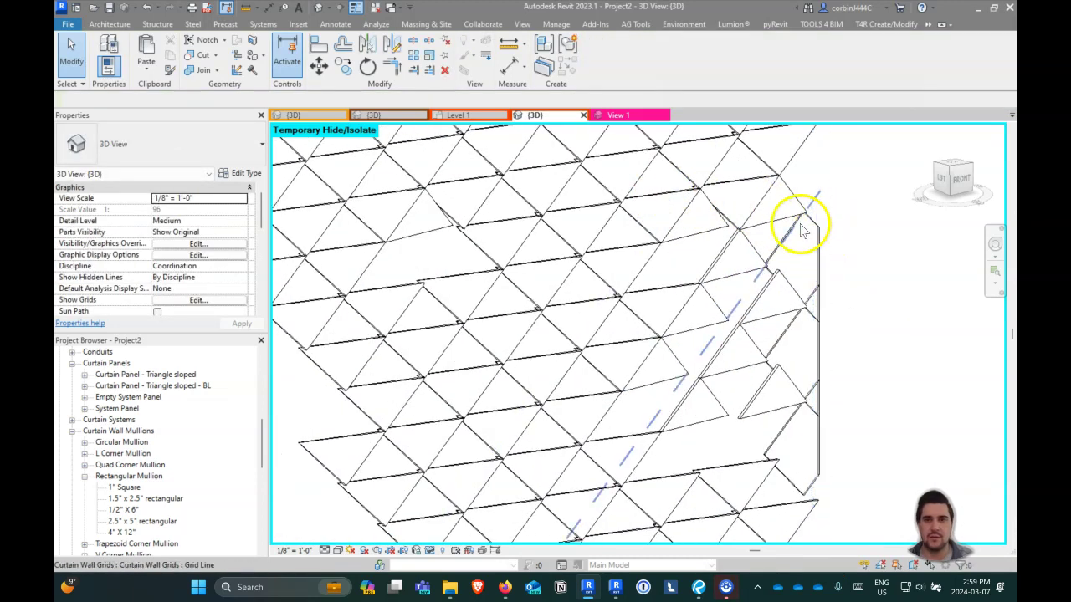
scroll(800, 230, "down", 8)
middle_click_drag(776, 287, 681, 390, "shift")
scroll(577, 271, "up", 5)
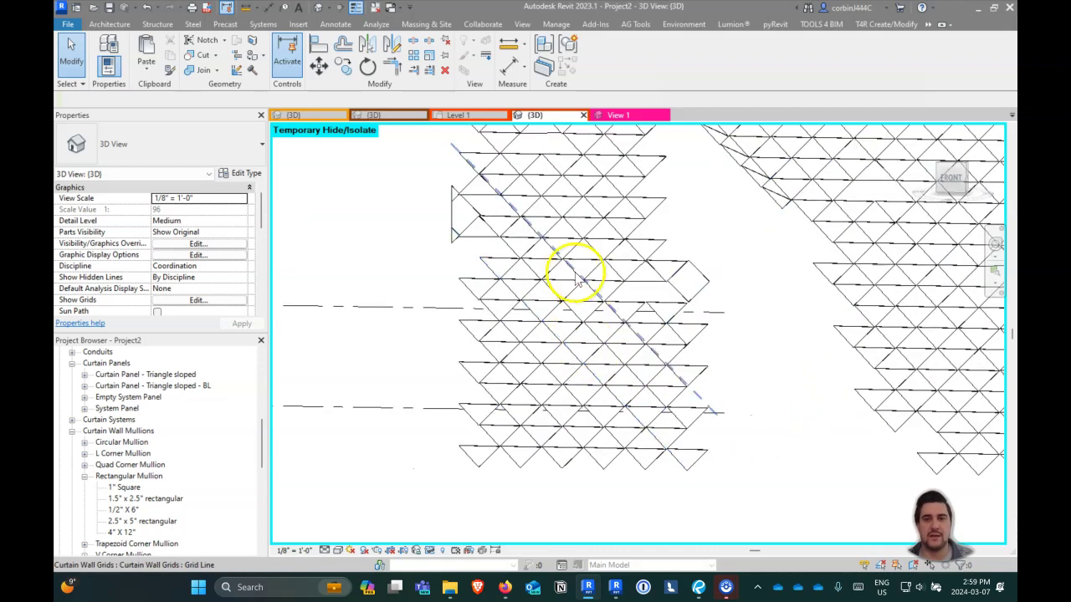
left_click(523, 243)
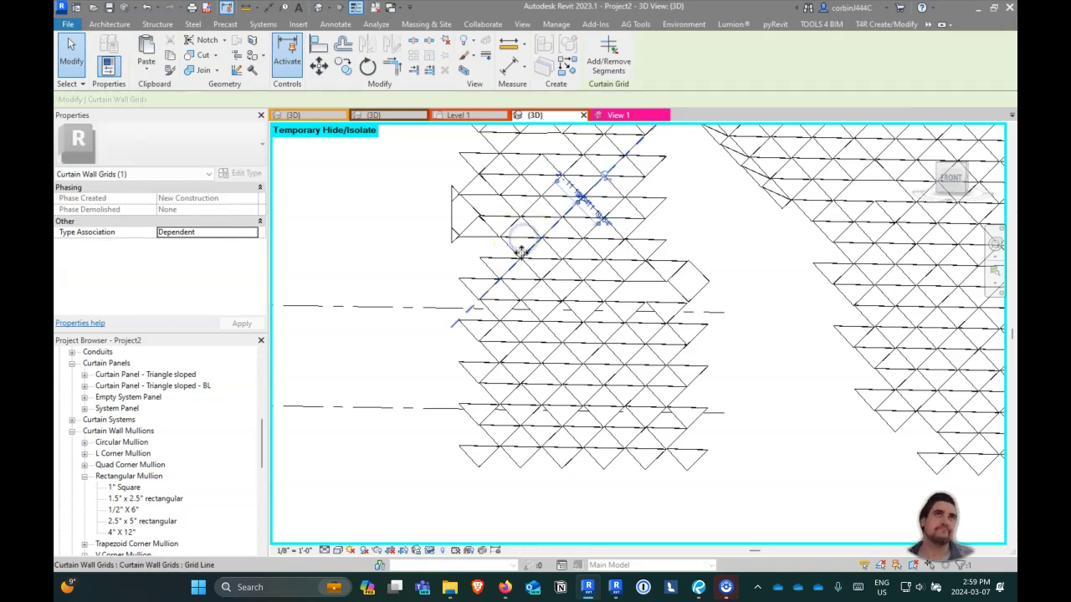
key("Escape")
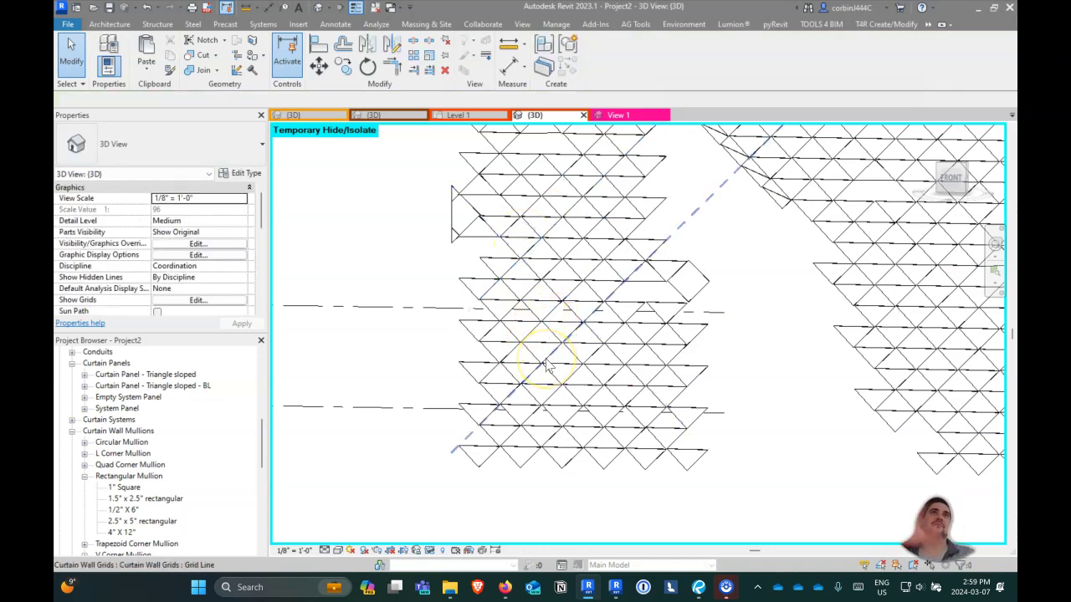